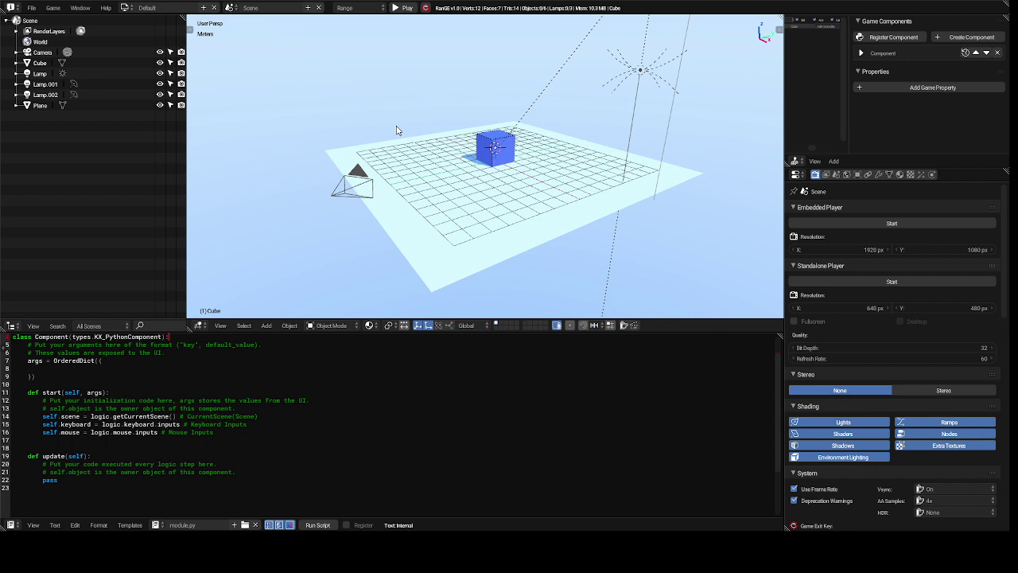
Add a UV sphere, move it along Y to the camera side of the cube, and raise it above the plane.
{"action": "key", "text": "shift+a"}
{"action": "mouse_move", "coordinate": [398, 129]}
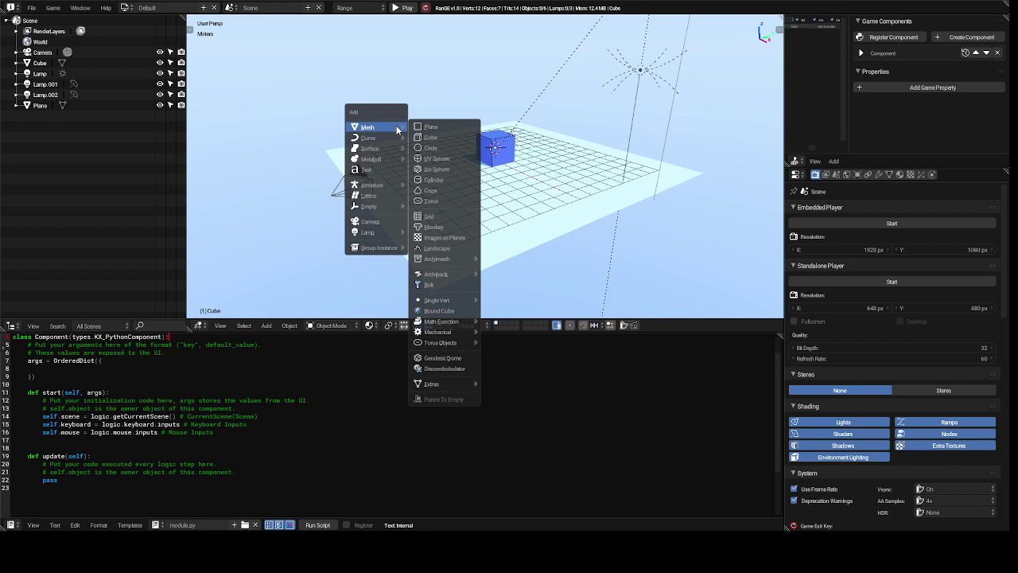
{"action": "left_click", "coordinate": [448, 162]}
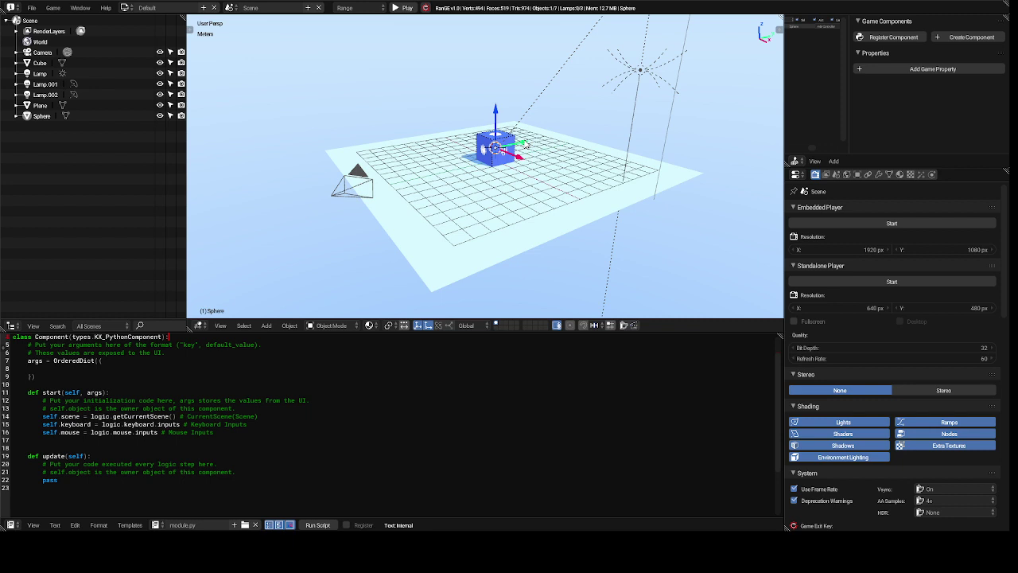
{"action": "left_click_drag", "start_coordinate": [525, 146], "coordinate": [463, 136]}
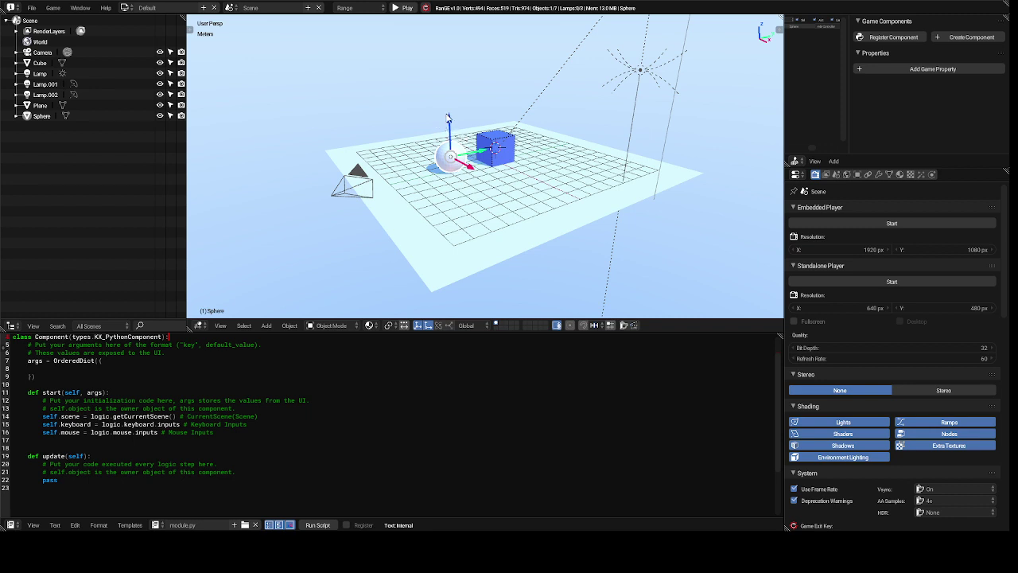
{"action": "left_click_drag", "start_coordinate": [449, 121], "coordinate": [450, 78]}
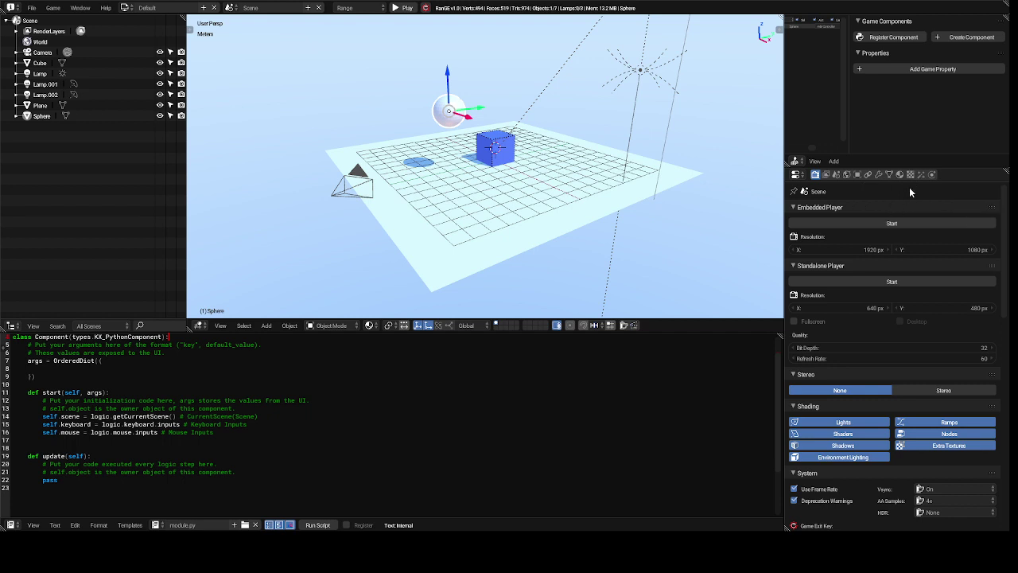
Set the new sphere's physics type to Soft Body.
{"action": "left_click", "coordinate": [933, 175]}
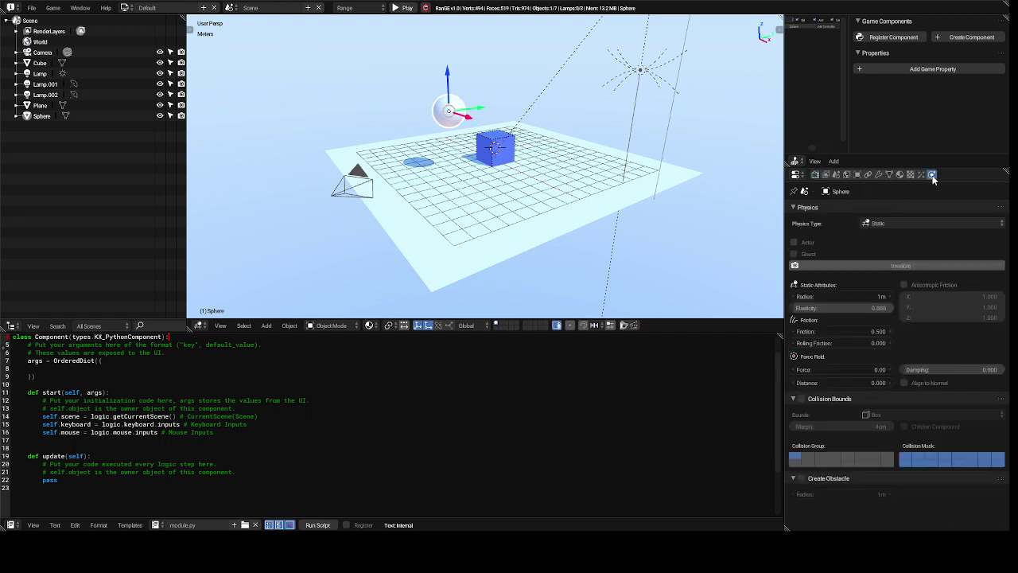
{"action": "left_click", "coordinate": [909, 224]}
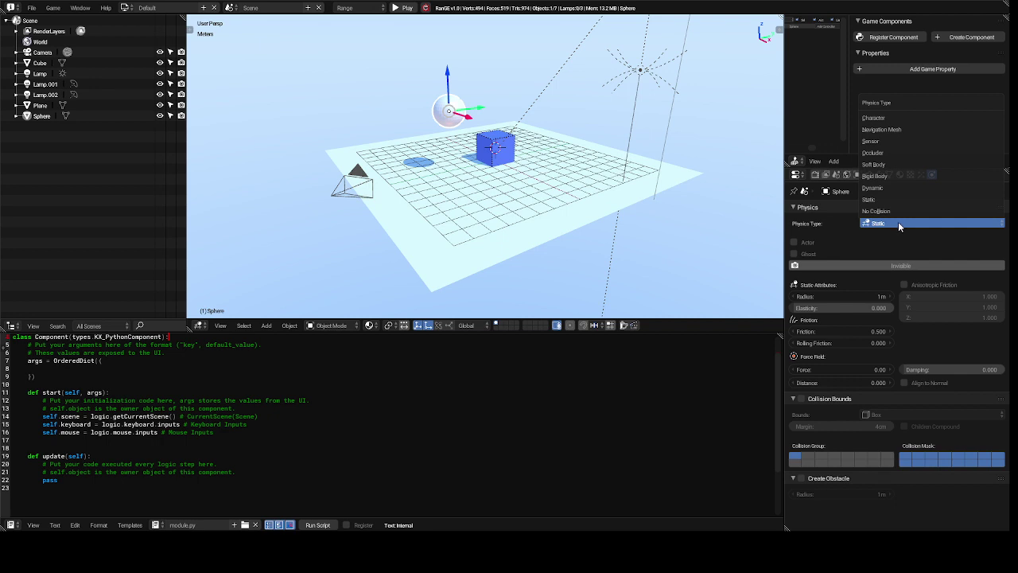
{"action": "left_click", "coordinate": [892, 165]}
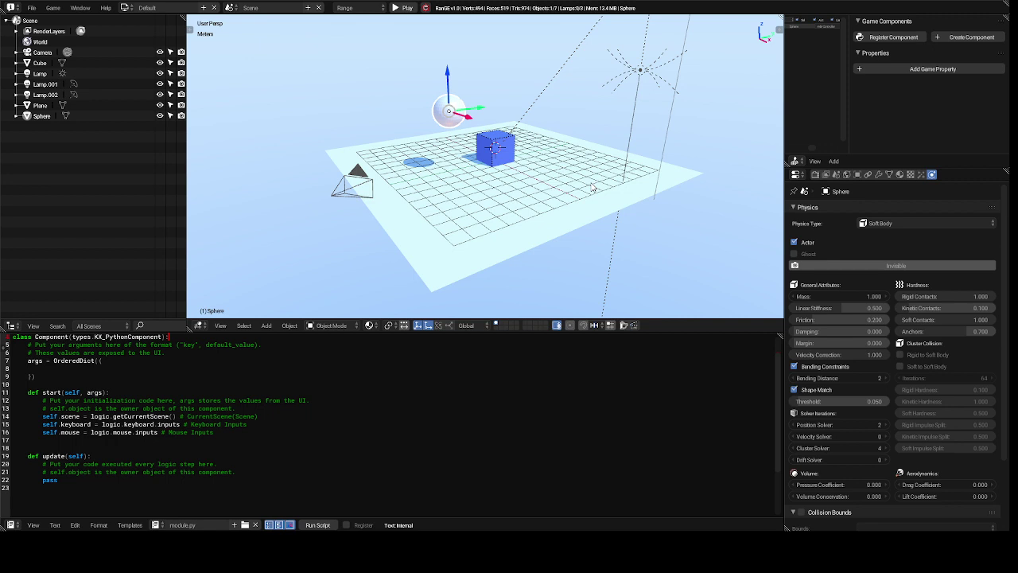
Add a second UV sphere, move it along Y to the cube's opposite side, and raise it above the plane.
{"action": "key", "text": "shift+a"}
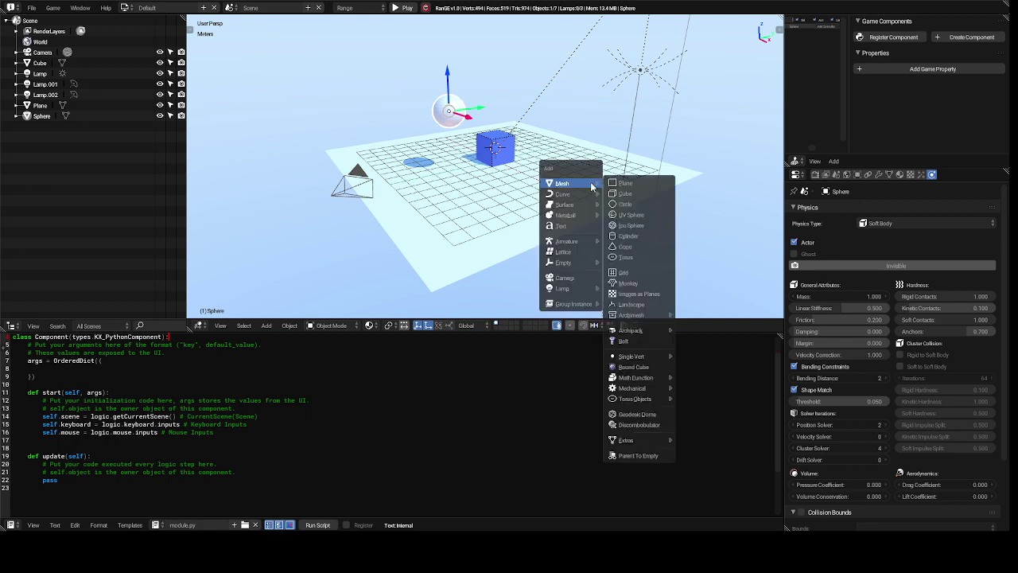
{"action": "left_click", "coordinate": [637, 214]}
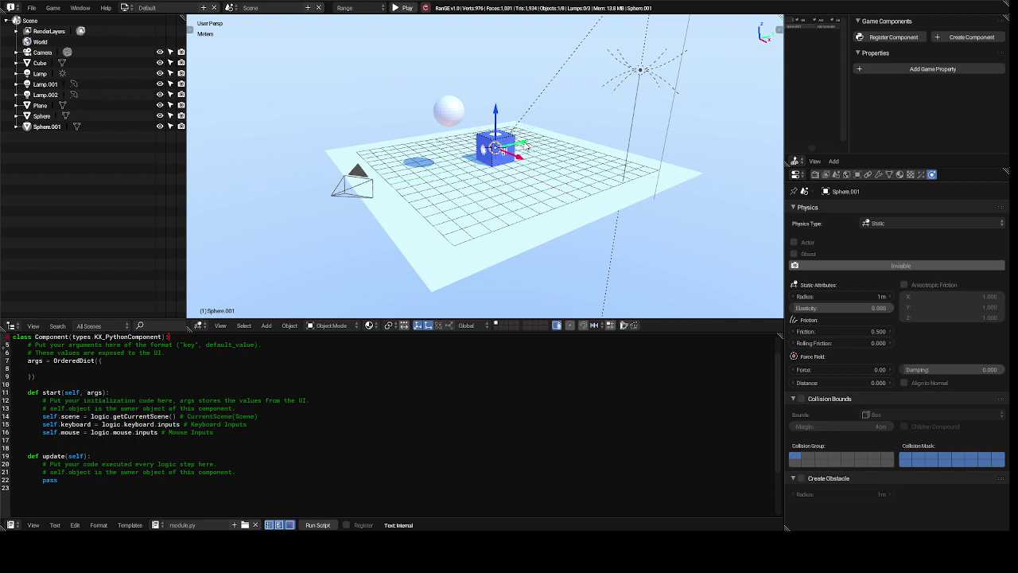
{"action": "left_click_drag", "start_coordinate": [525, 146], "coordinate": [571, 119]}
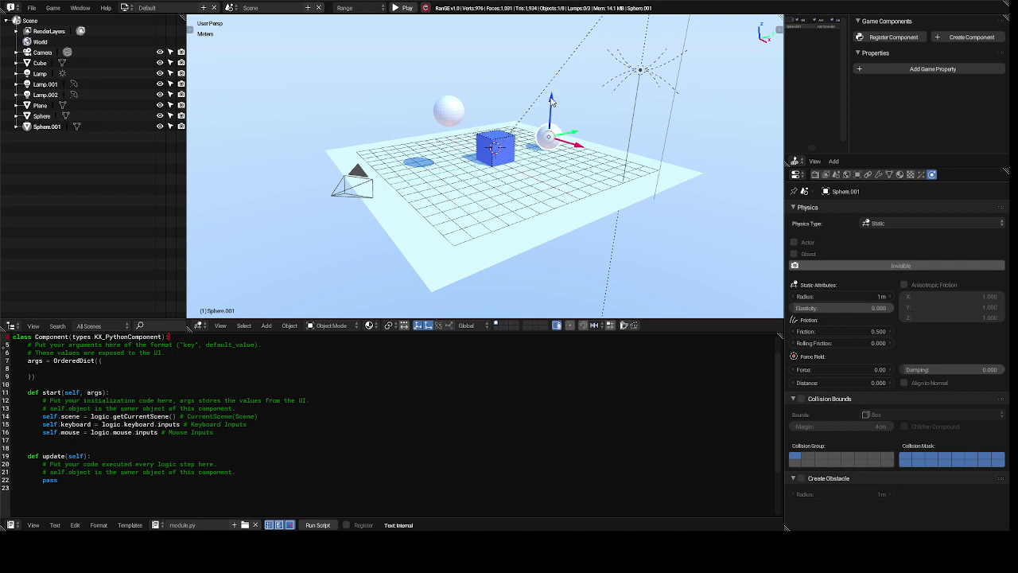
{"action": "left_click_drag", "start_coordinate": [552, 101], "coordinate": [545, 56]}
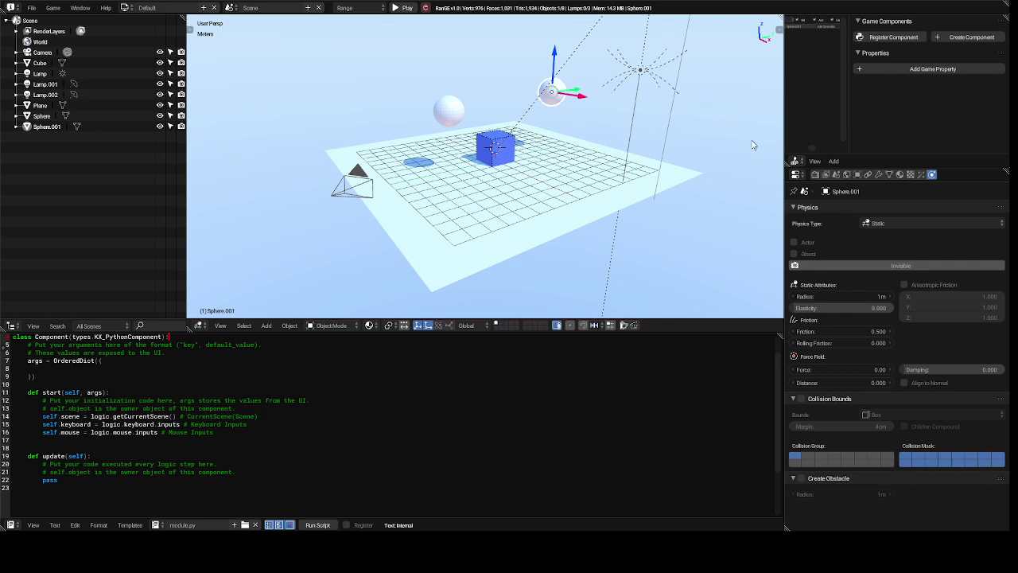
Set the second sphere's physics type to Rigid Body.
{"action": "left_click", "coordinate": [912, 225]}
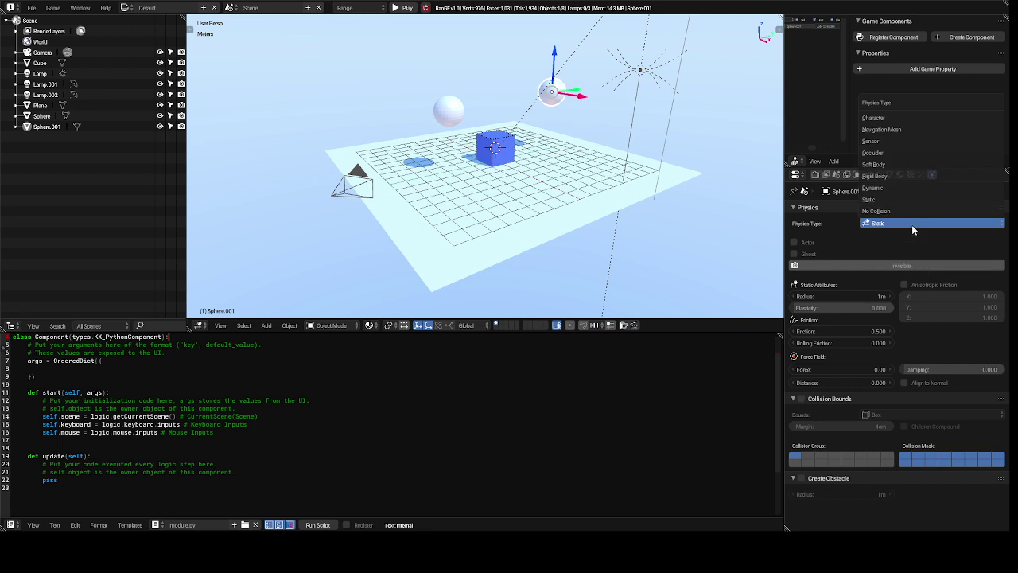
{"action": "left_click", "coordinate": [913, 225]}
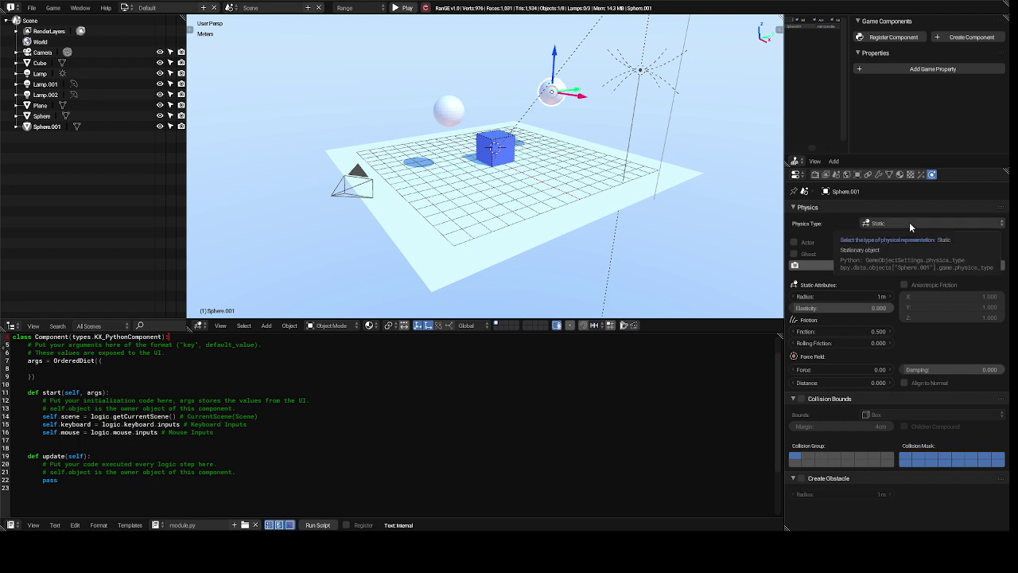
{"action": "left_click", "coordinate": [909, 222]}
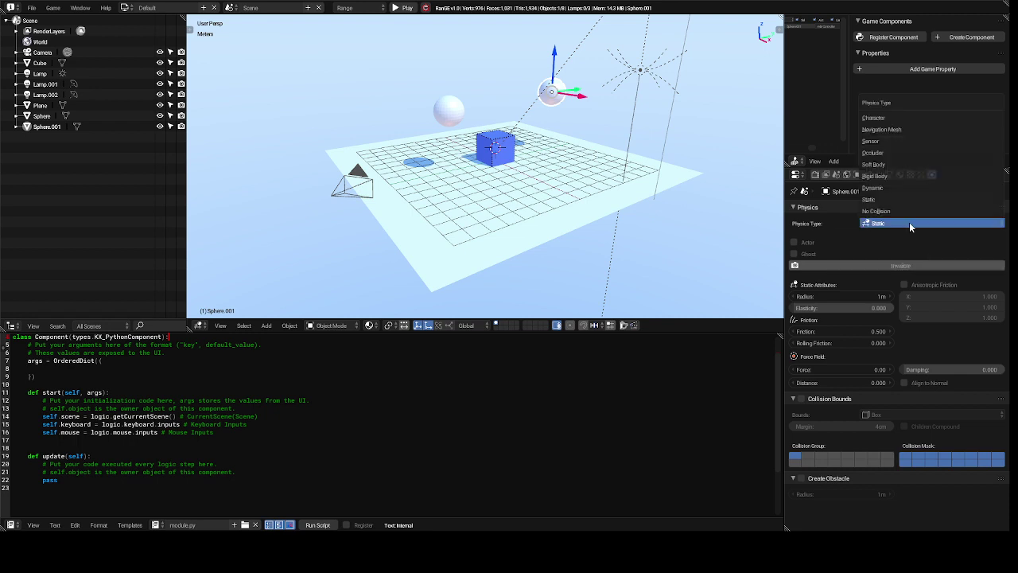
{"action": "left_click", "coordinate": [892, 177]}
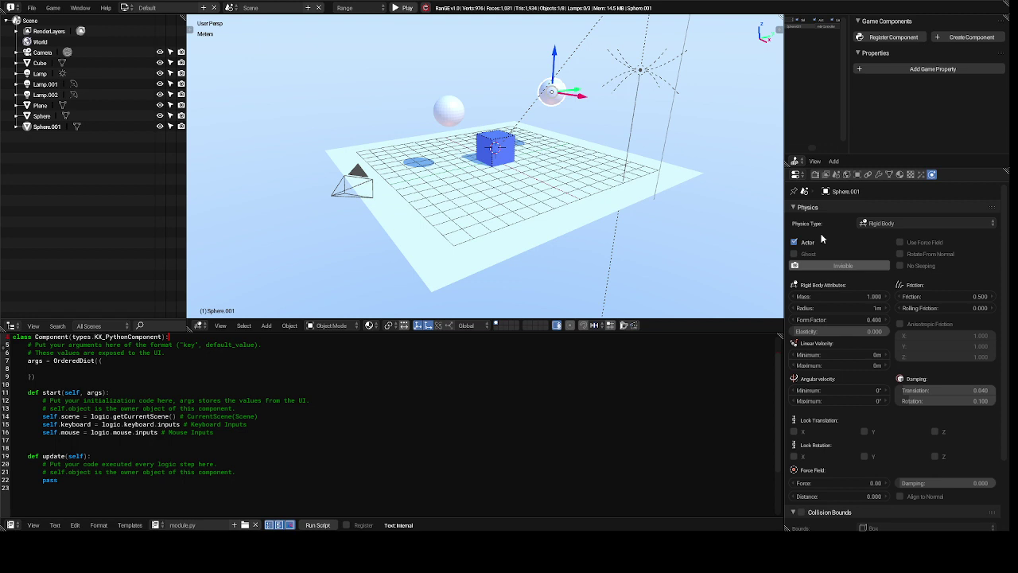
Set the second sphere's linear velocity to 1.3 m minimum and 3.6 m maximum, and its angular velocity to 1.3° minimum and 2.9° maximum.
{"action": "left_click", "coordinate": [825, 354]}
{"action": "type", "text": "2.6"}
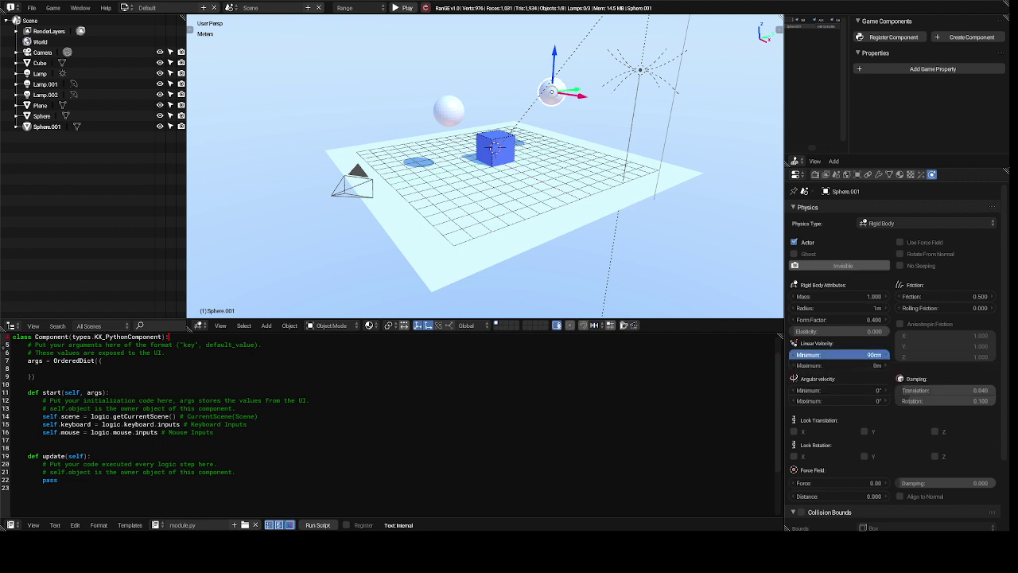
{"action": "key", "text": "Return"}
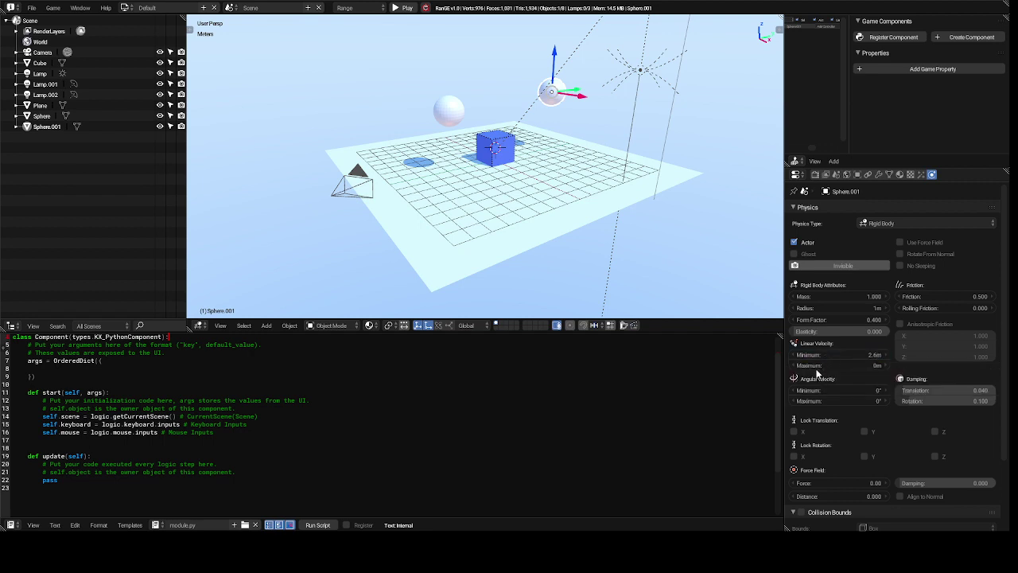
{"action": "left_click", "coordinate": [816, 365]}
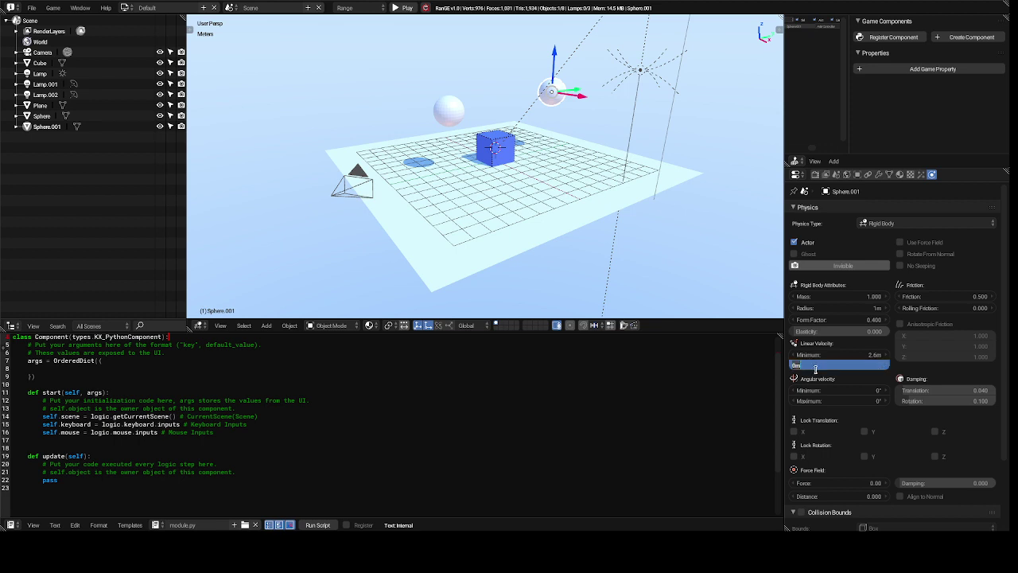
{"action": "left_click", "coordinate": [820, 356]}
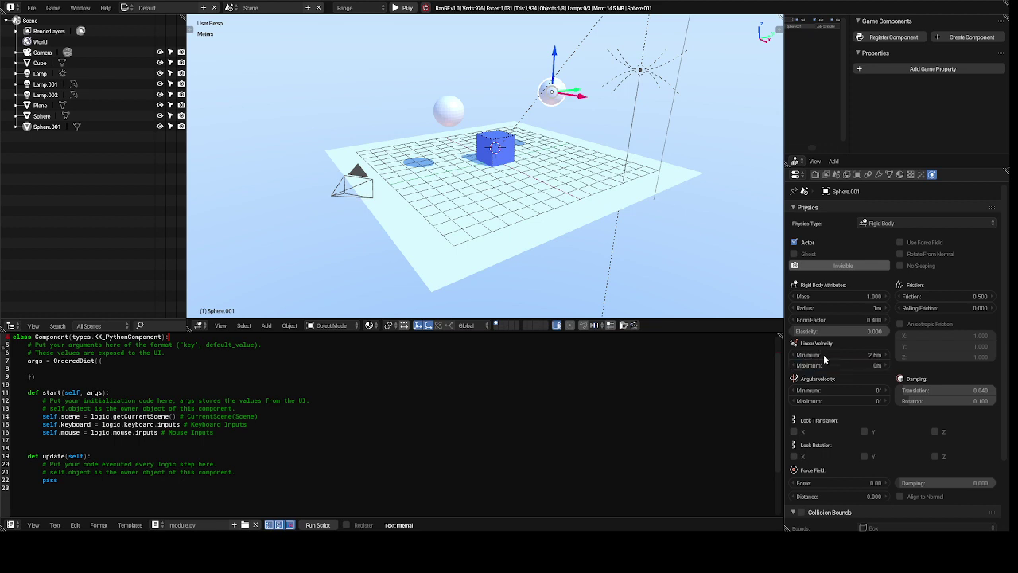
{"action": "left_click", "coordinate": [827, 357]}
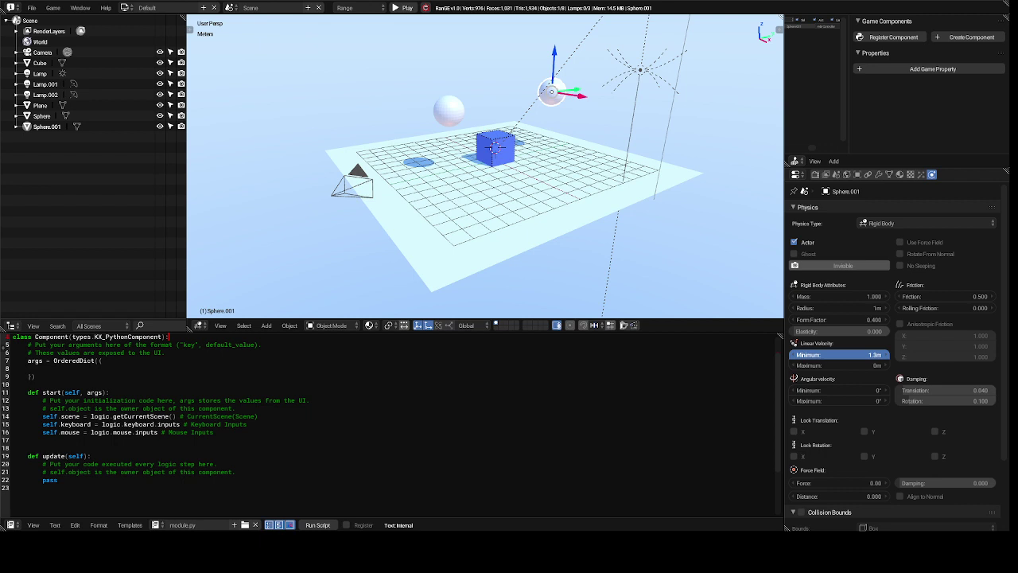
{"action": "left_click_drag", "start_coordinate": [824, 355], "coordinate": [825, 366]}
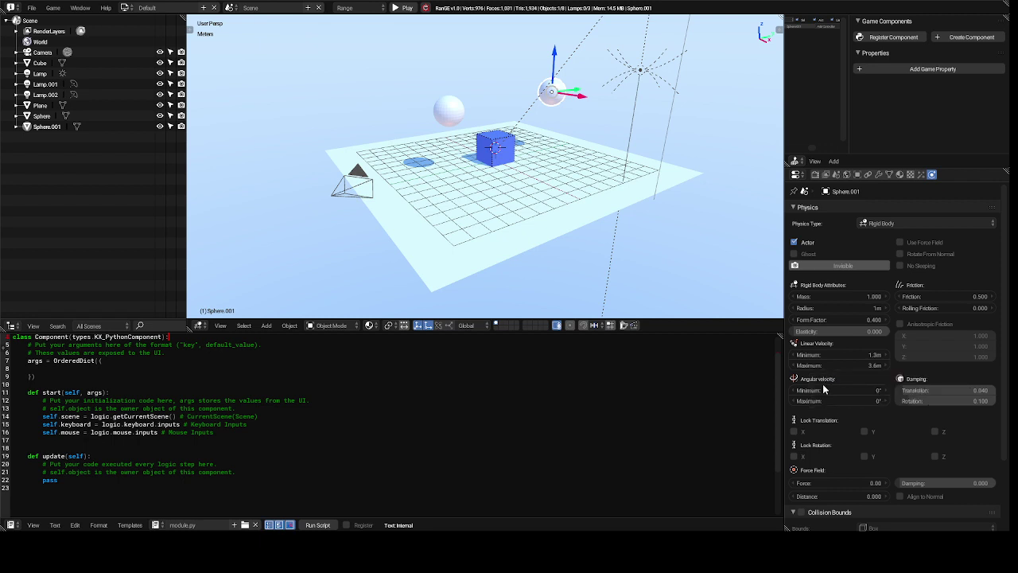
{"action": "mouse_move", "coordinate": [820, 393]}
{"action": "left_mouse_down"}
{"action": "mouse_move", "coordinate": [833, 393]}
{"action": "mouse_move", "coordinate": [817, 406]}
{"action": "left_mouse_up"}
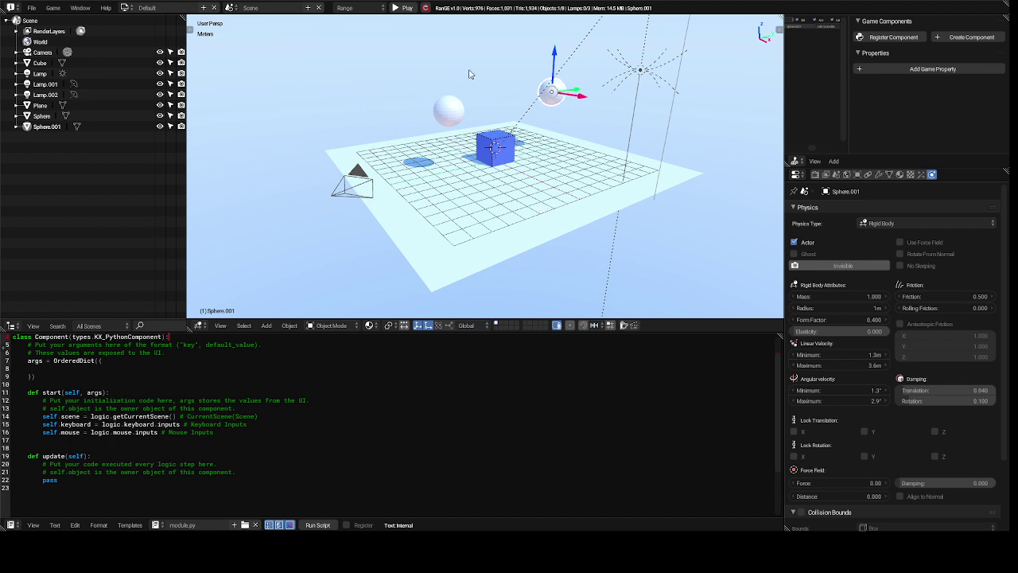
Change the cube's physics type to Rigid Body.
{"action": "right_click", "coordinate": [505, 151]}
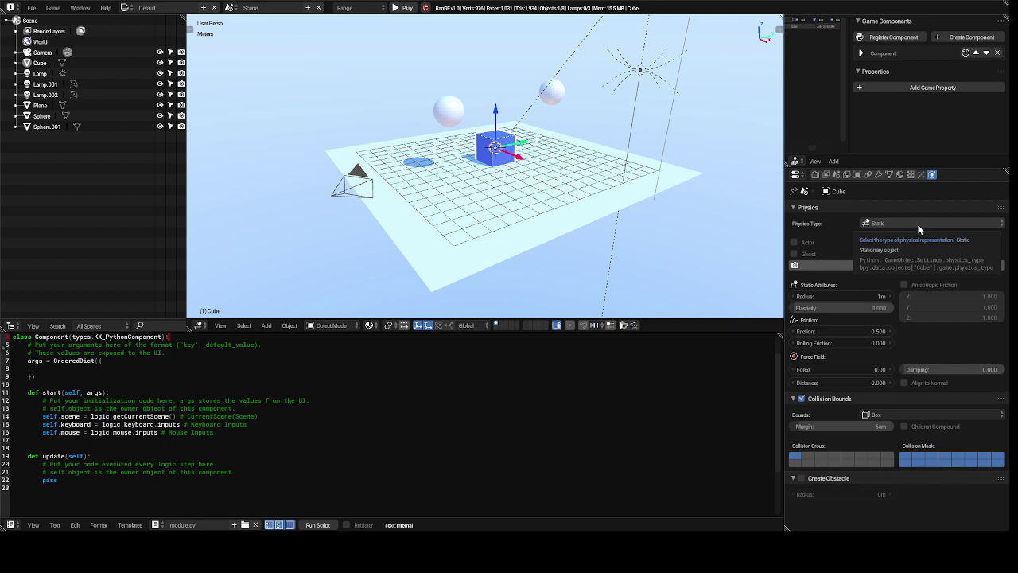
{"action": "left_click", "coordinate": [919, 229]}
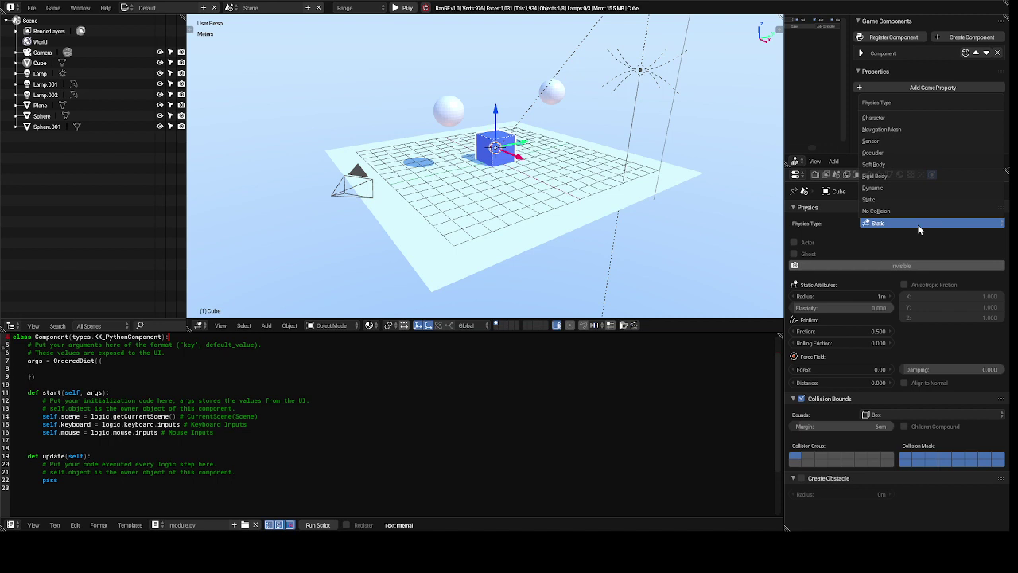
{"action": "left_click", "coordinate": [919, 177]}
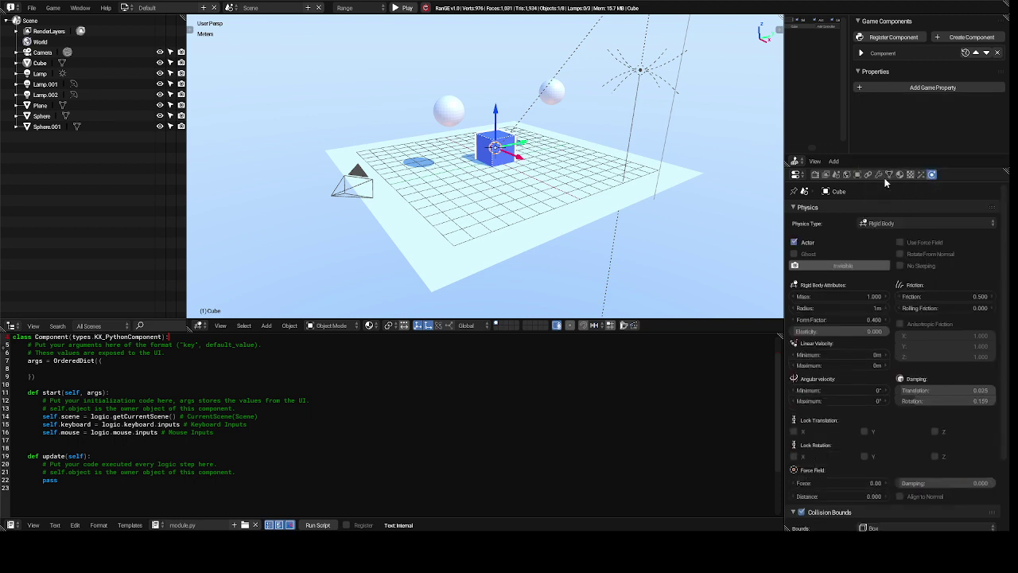
Try adding an Ocean modifier to the cube and undo it.
{"action": "left_click", "coordinate": [879, 175]}
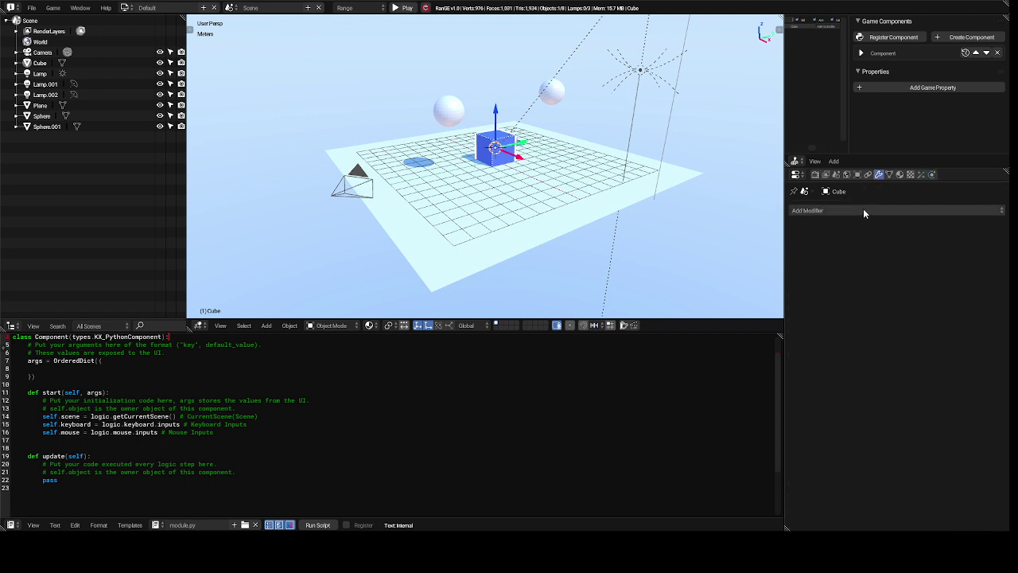
{"action": "left_click", "coordinate": [863, 210]}
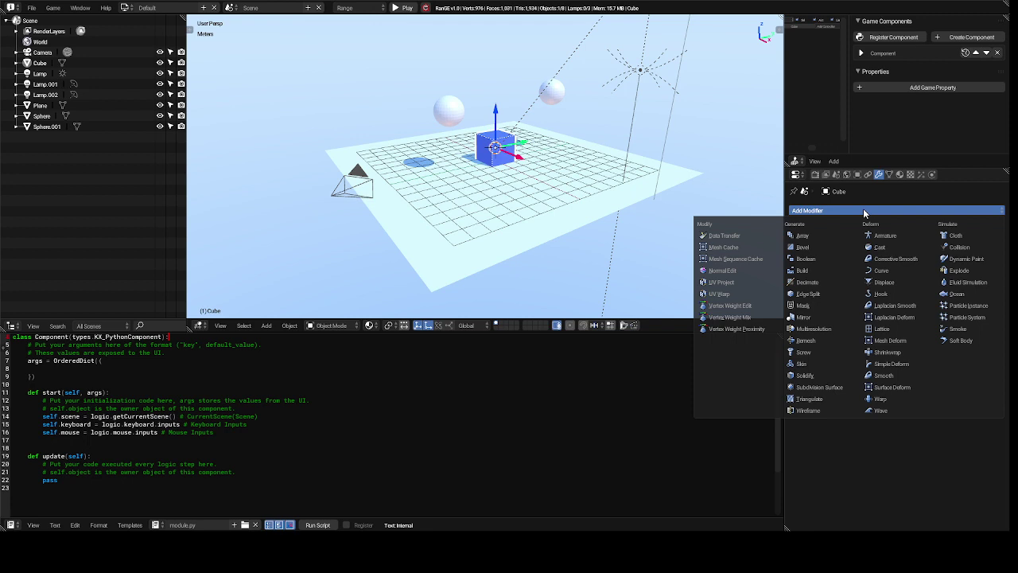
{"action": "left_click", "coordinate": [957, 294]}
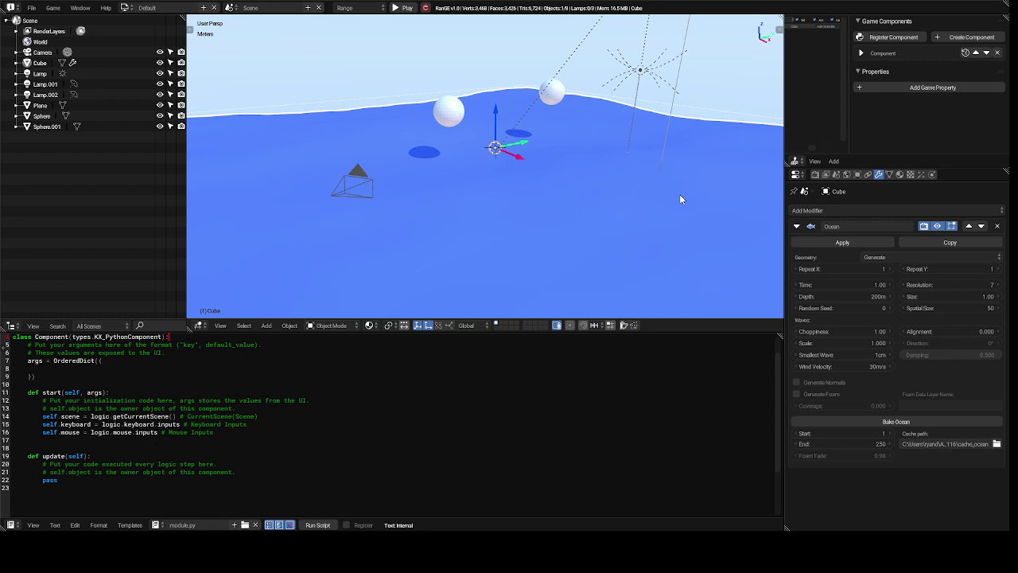
{"action": "key", "text": "ctrl+z"}
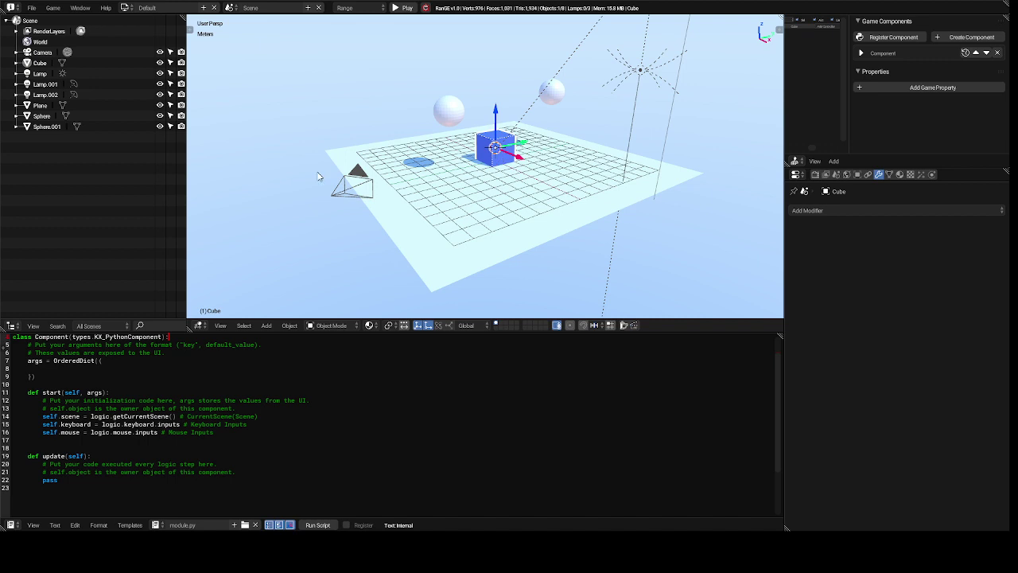
Subdivide the cube's whole mesh three times in Edit Mode, with one cut each time.
{"action": "left_click", "coordinate": [332, 326]}
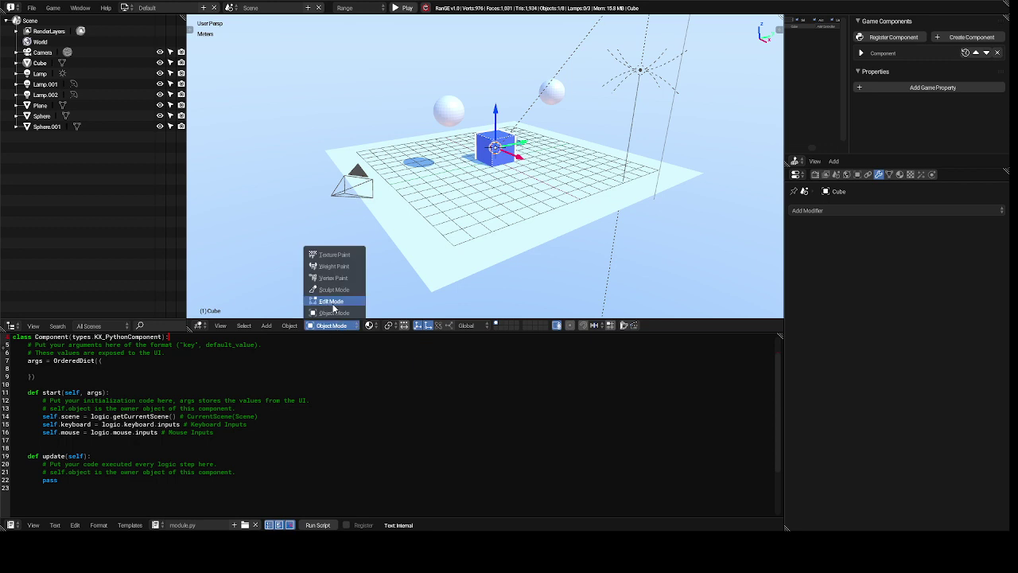
{"action": "left_click", "coordinate": [332, 301]}
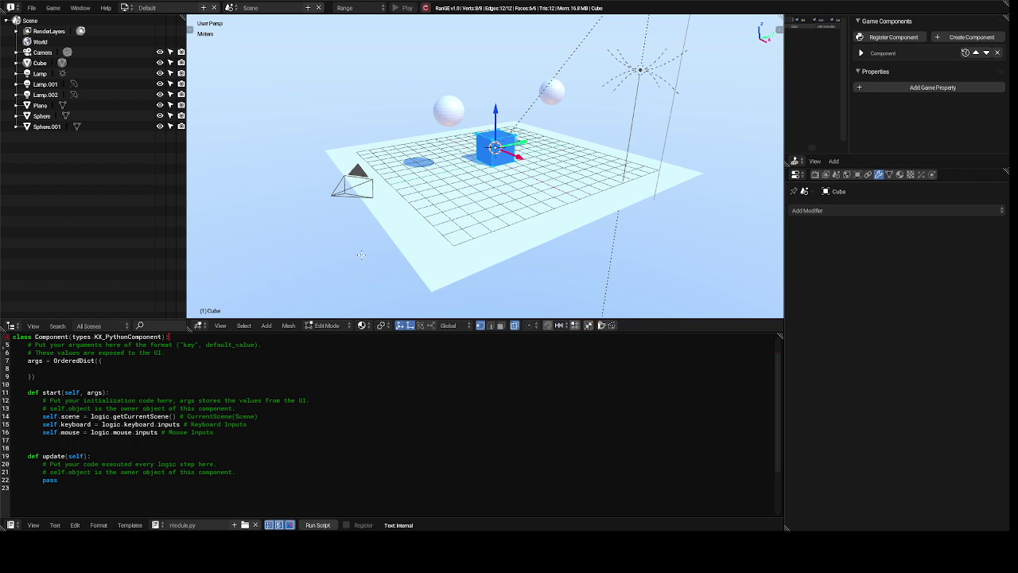
{"action": "key", "text": "t"}
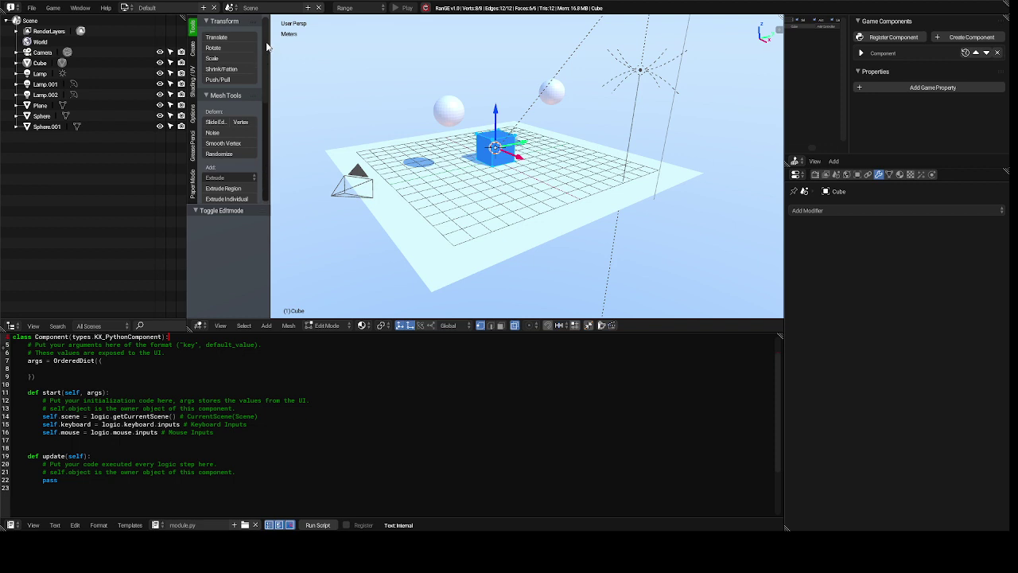
{"action": "left_click_drag", "start_coordinate": [267, 48], "coordinate": [272, 91]}
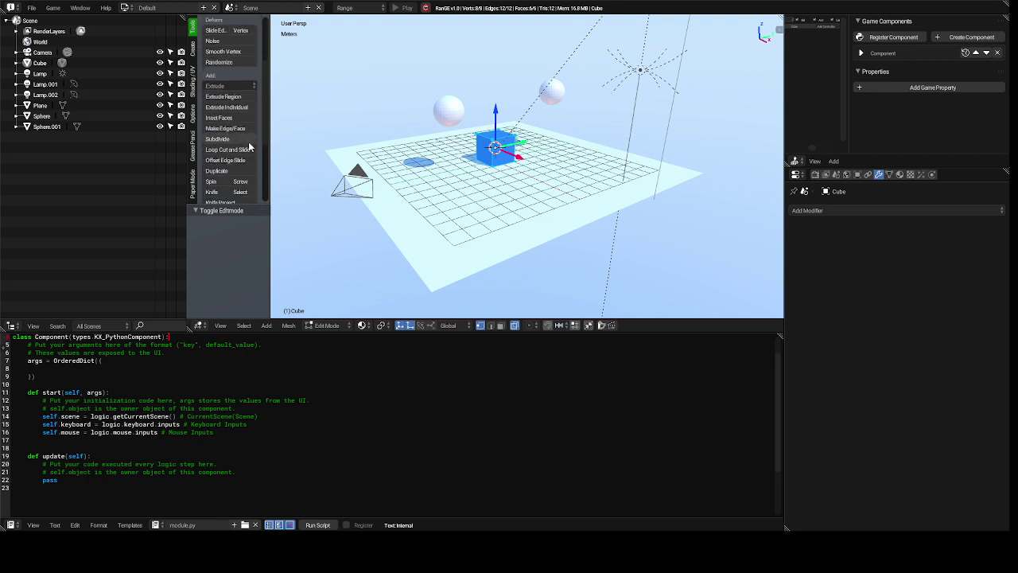
{"action": "left_click", "coordinate": [218, 139]}
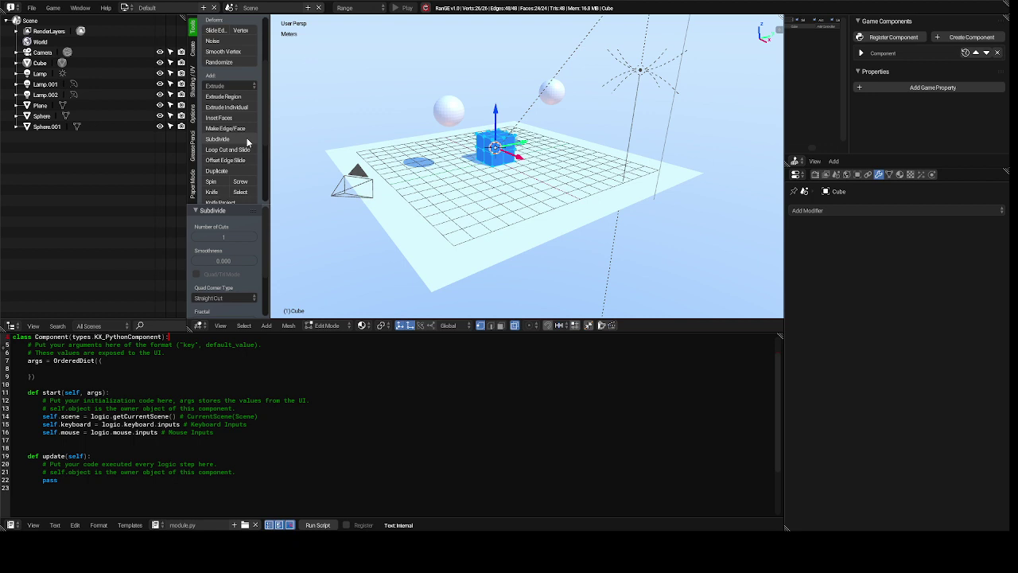
{"action": "left_click", "coordinate": [248, 142]}
{"action": "left_click", "coordinate": [247, 142]}
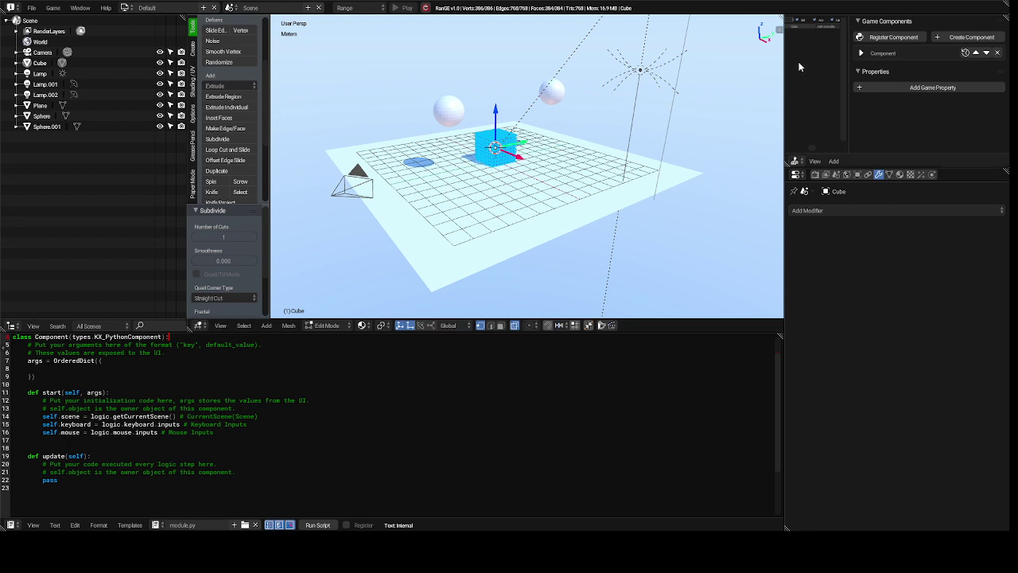
Add an Ocean modifier to the cube and change its physics type to Static.
{"action": "left_click", "coordinate": [881, 210]}
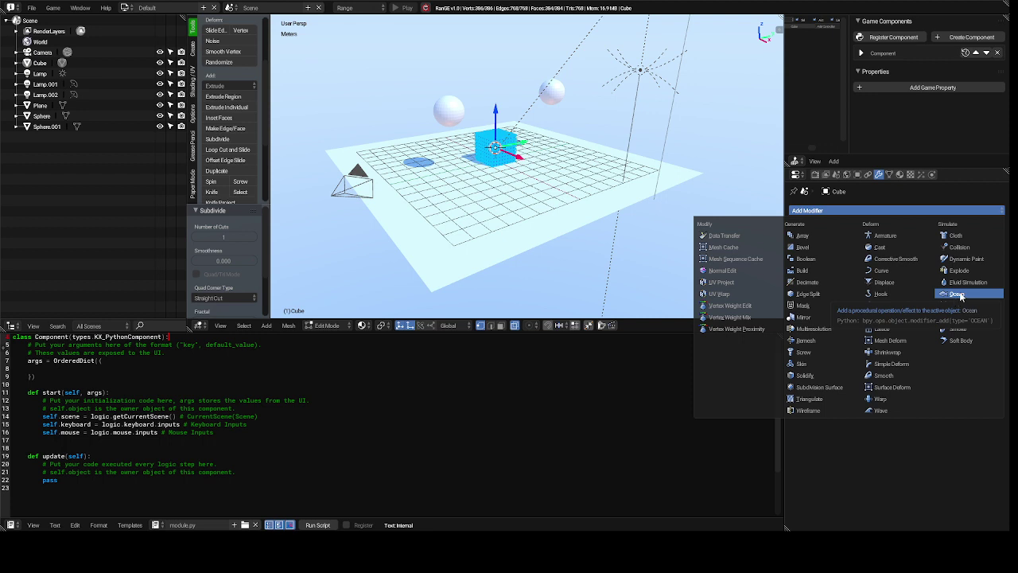
{"action": "left_click", "coordinate": [958, 295]}
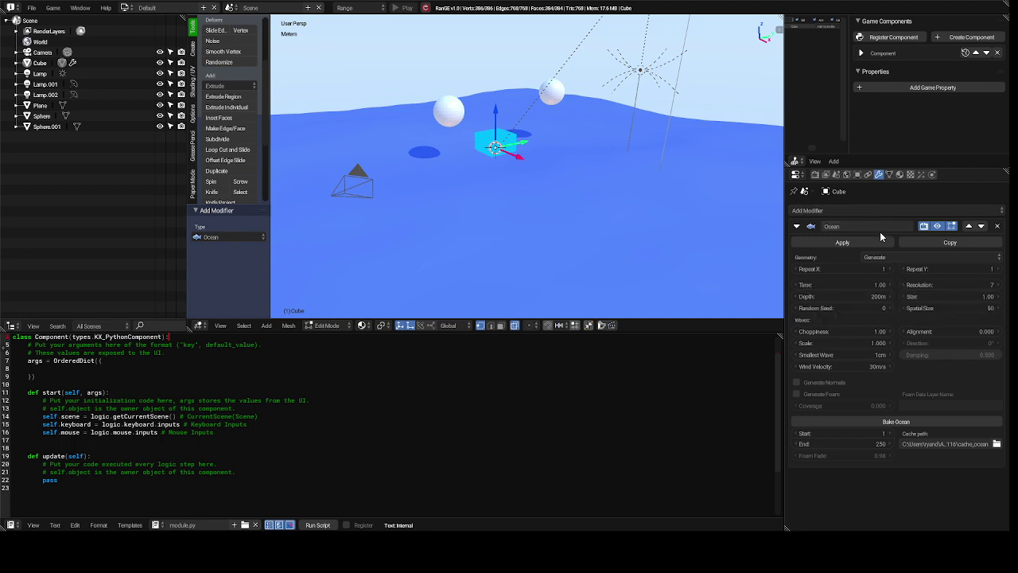
{"action": "left_click", "coordinate": [931, 175]}
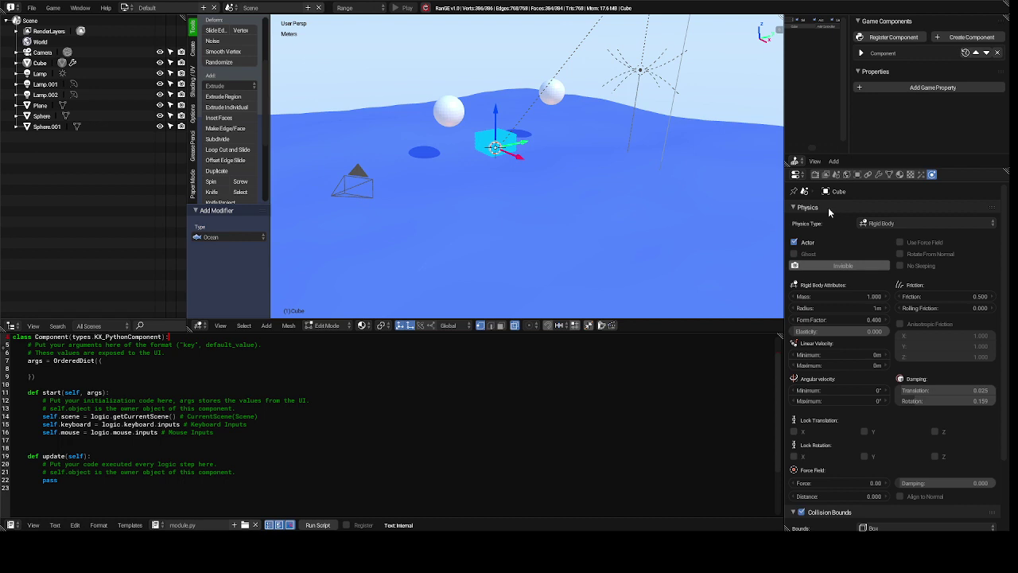
{"action": "left_click", "coordinate": [872, 226]}
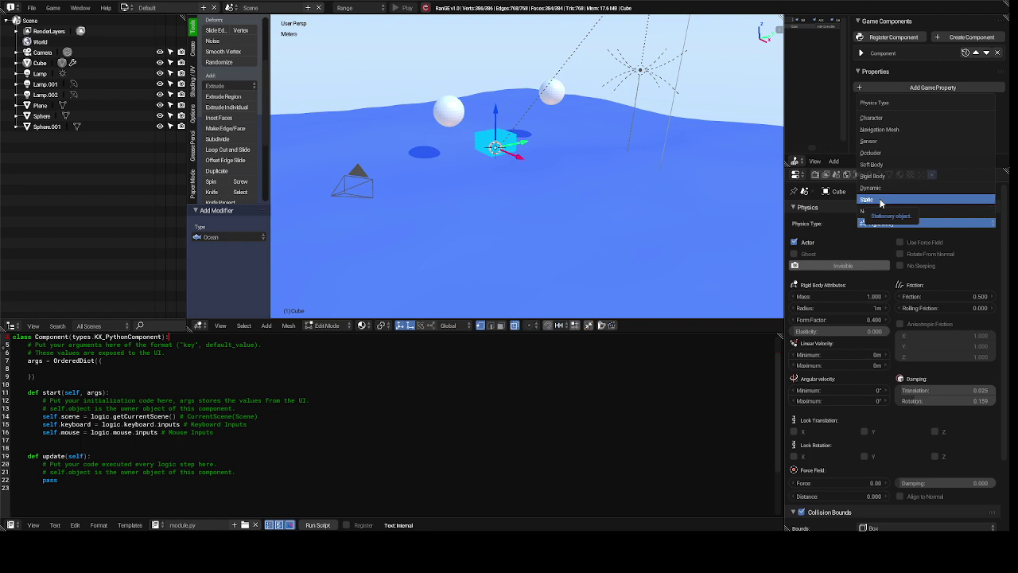
{"action": "left_click", "coordinate": [881, 199]}
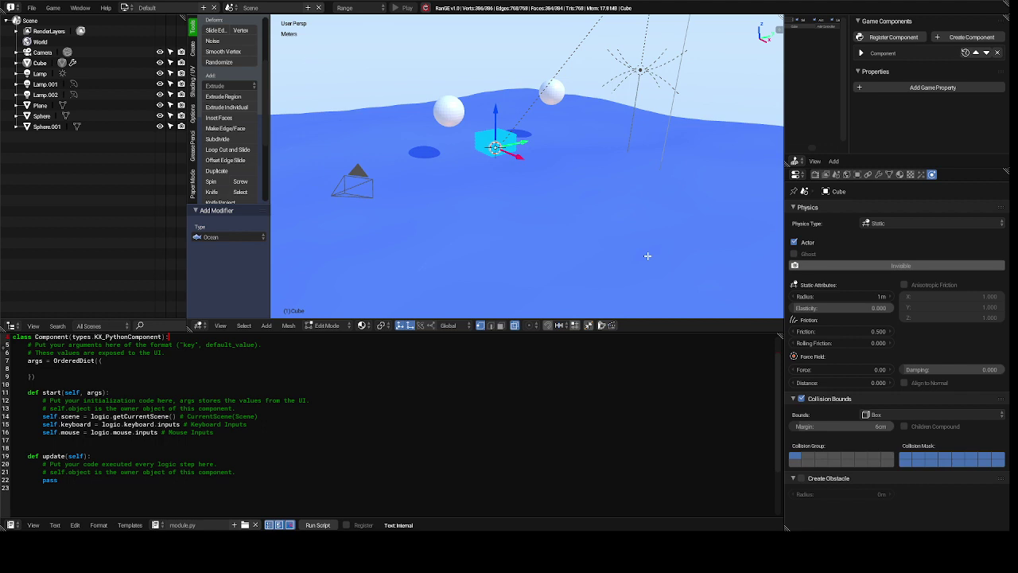
Return to Object Mode and test-run the game with the static ocean, stopping it after a short look.
{"action": "key", "text": "p"}
{"action": "left_click", "coordinate": [327, 326]}
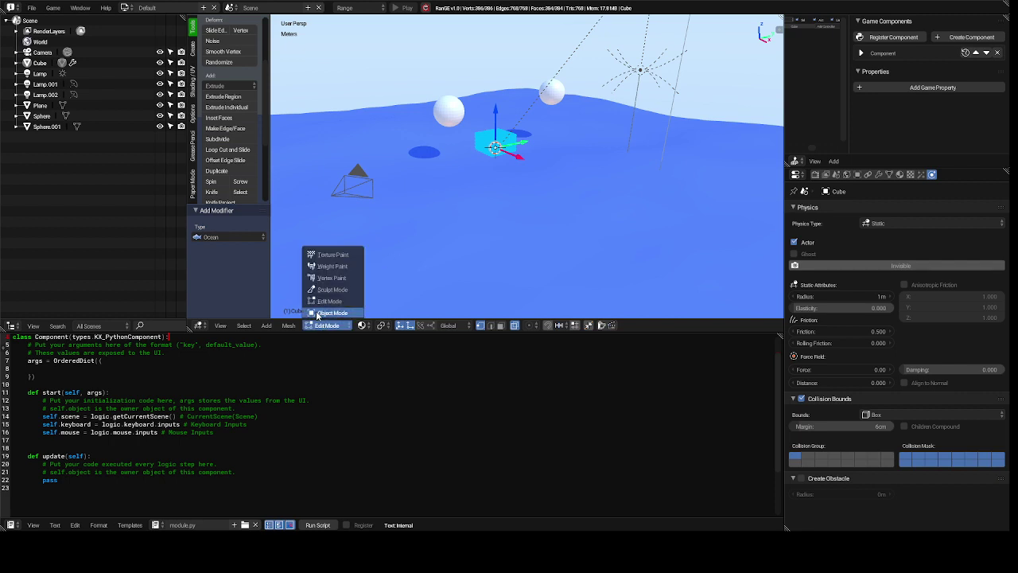
{"action": "left_click", "coordinate": [318, 314]}
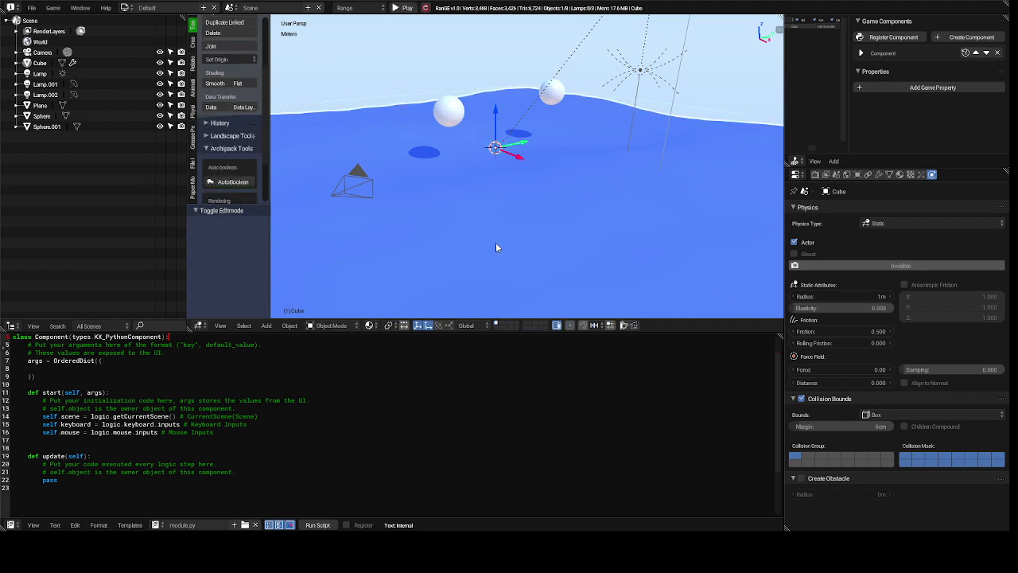
{"action": "key", "text": "p"}
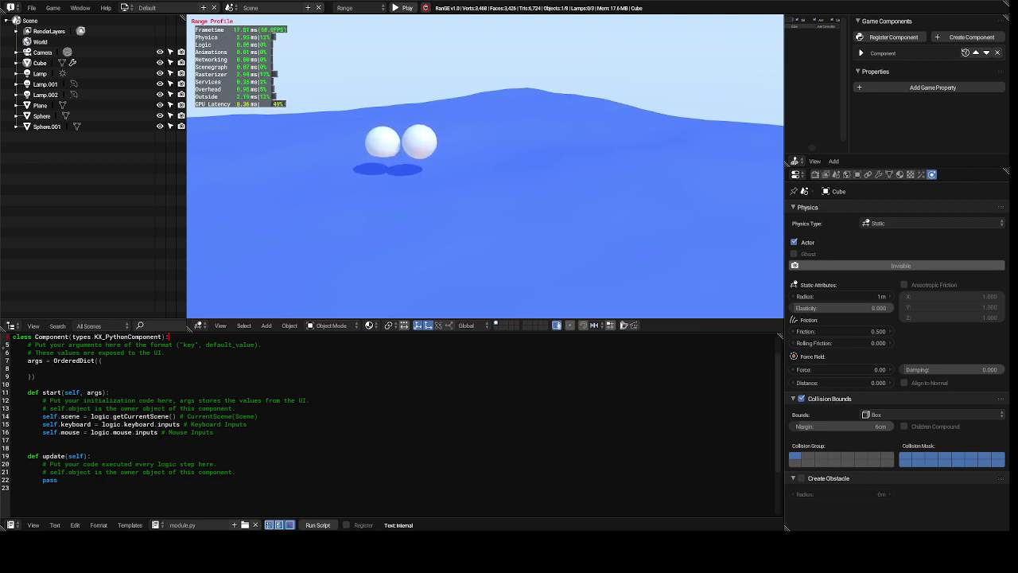
{"action": "key", "text": "Escape"}
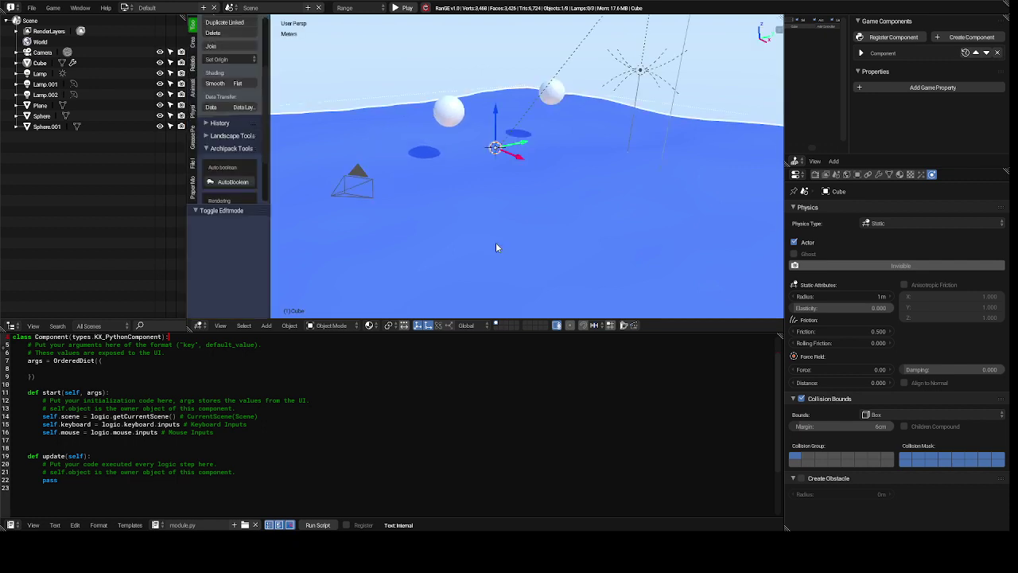
Set the soft-body sphere's linear stiffness to 0.571 and its friction to 0.216.
{"action": "left_click", "coordinate": [450, 116]}
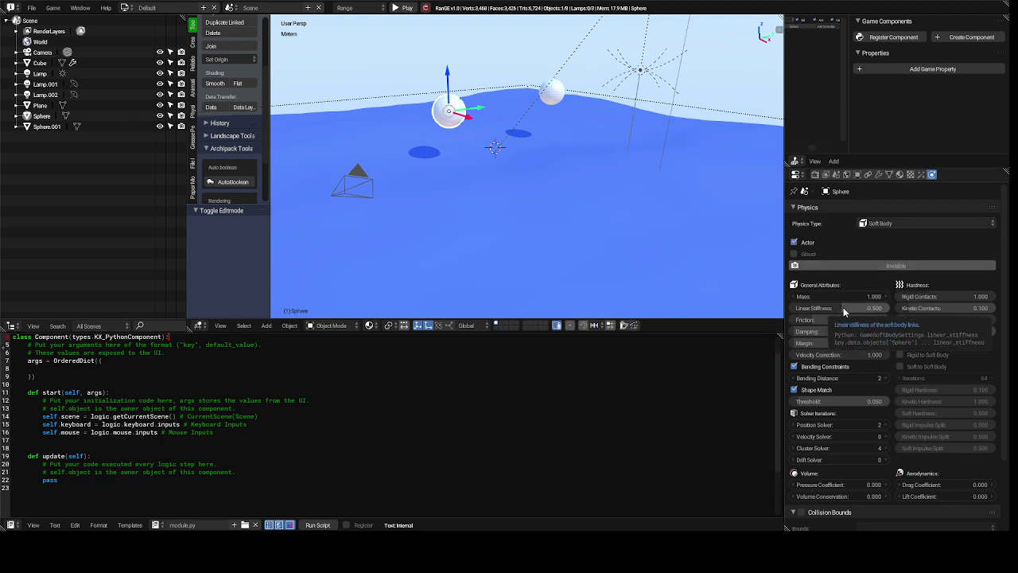
{"action": "left_click_drag", "start_coordinate": [845, 312], "coordinate": [849, 307]}
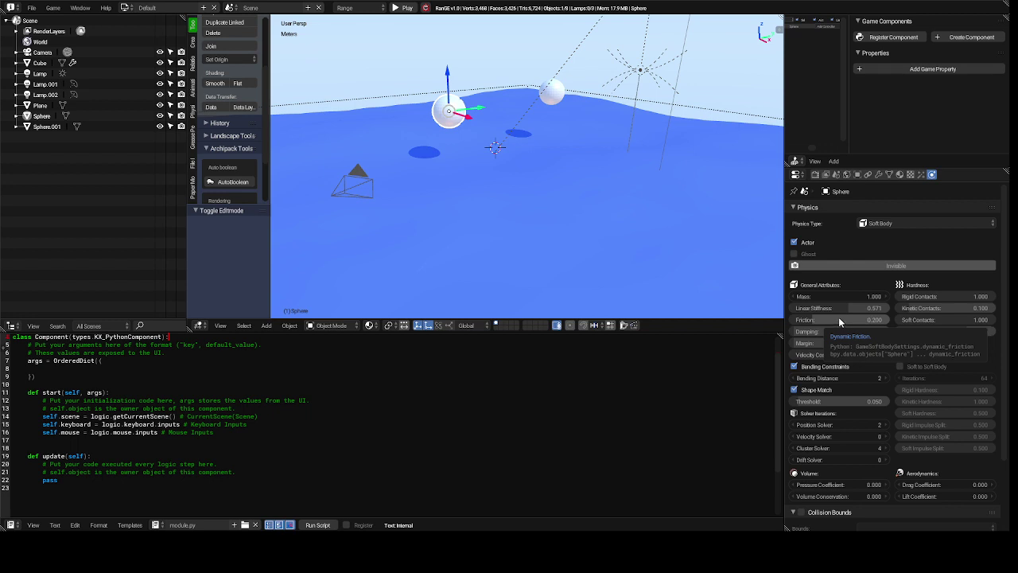
{"action": "left_click_drag", "start_coordinate": [840, 319], "coordinate": [839, 319]}
{"action": "left_click", "coordinate": [837, 318]}
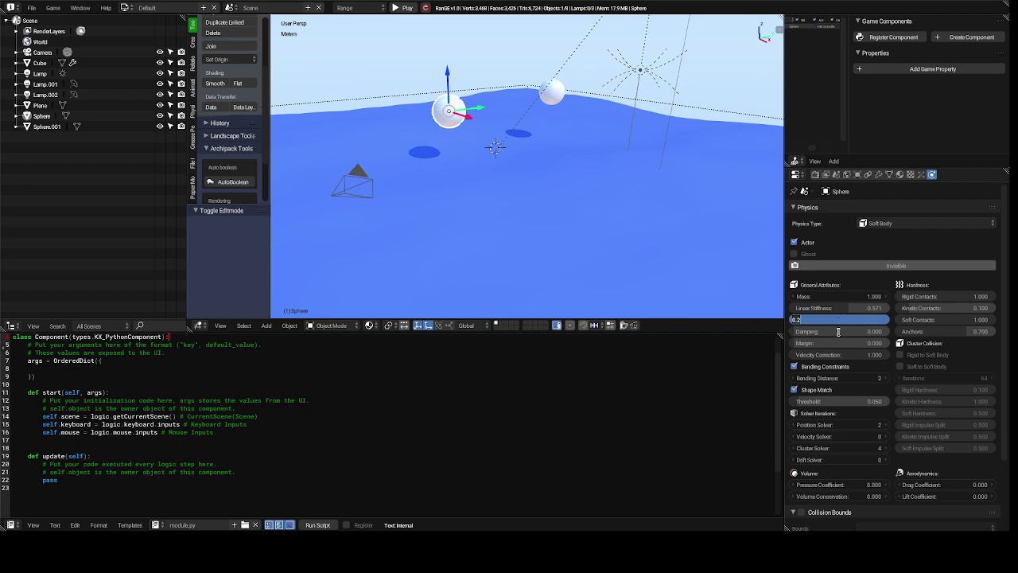
{"action": "key", "text": "Return"}
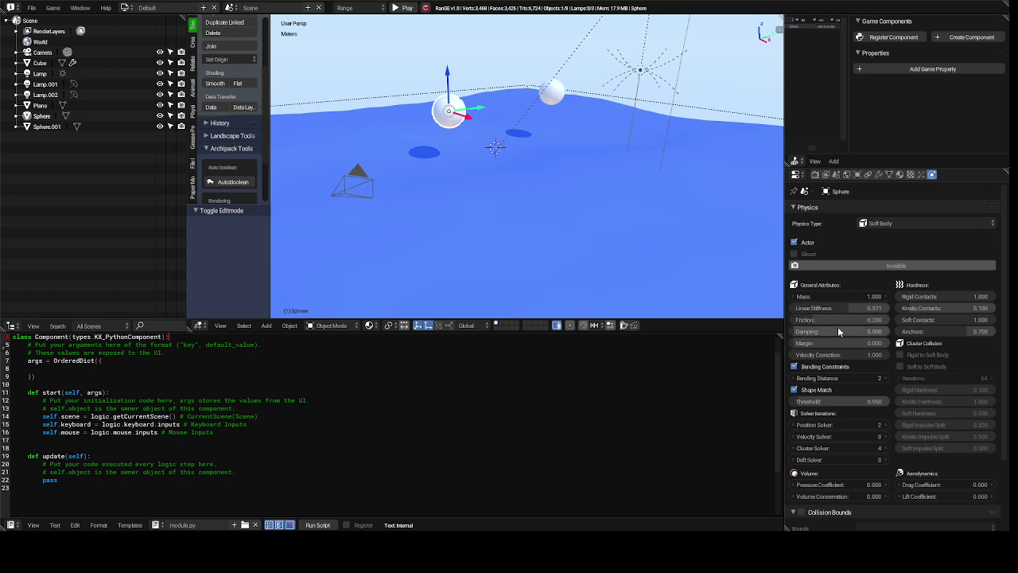
{"action": "left_click", "coordinate": [837, 319]}
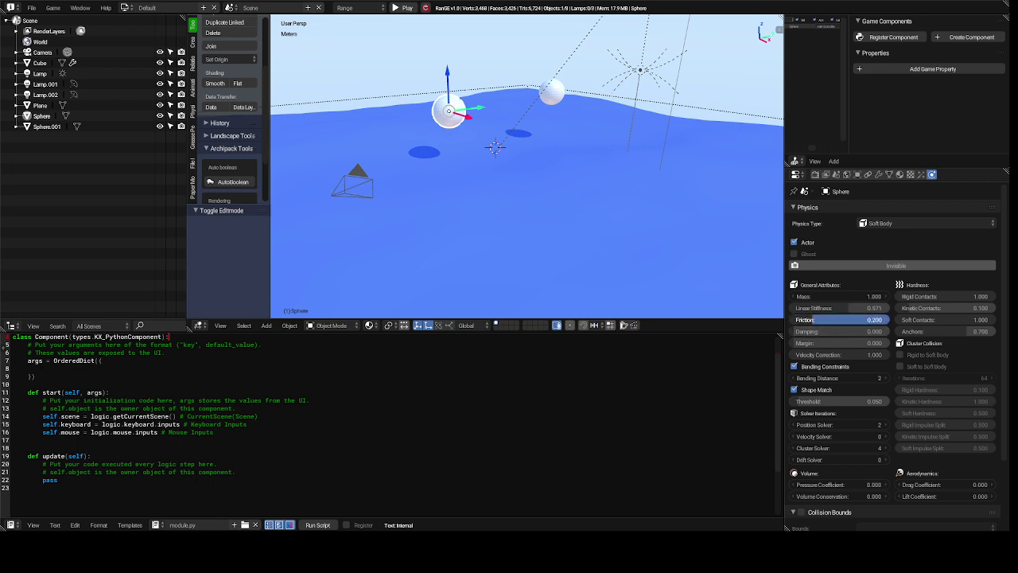
{"action": "left_click_drag", "start_coordinate": [837, 319], "coordinate": [816, 324]}
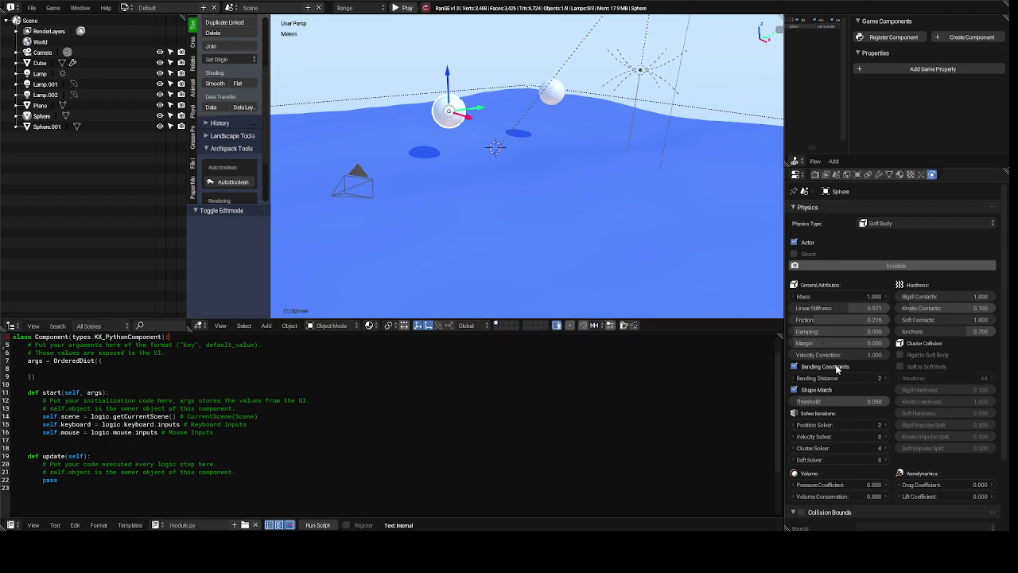
Enable Soft to Soft Body cluster collision on the first sphere, with impulse splits of 0.505 rigid, 0.632 kinetic and 0.538 soft.
{"action": "left_click", "coordinate": [901, 367]}
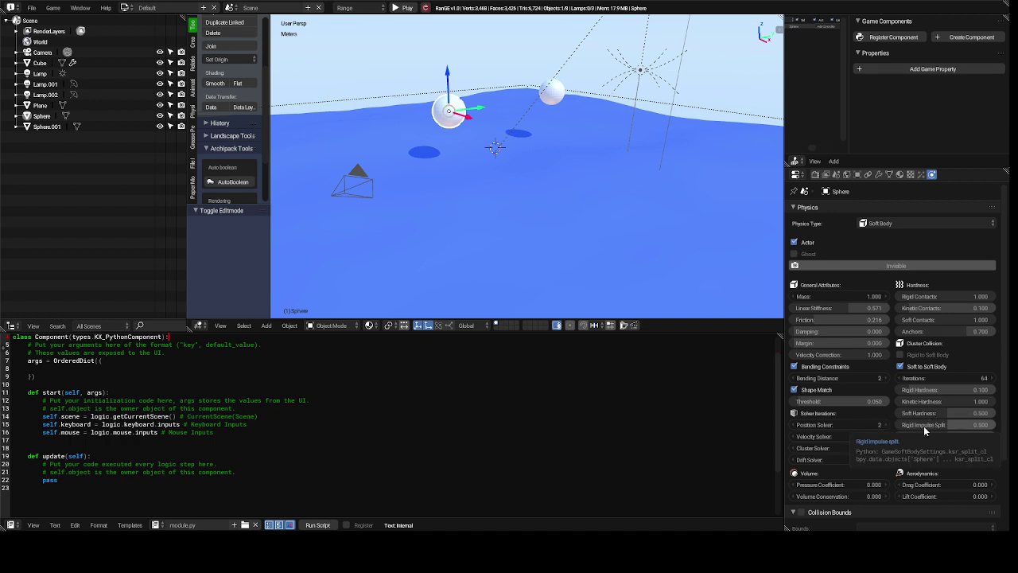
{"action": "left_click_drag", "start_coordinate": [923, 425], "coordinate": [947, 455]}
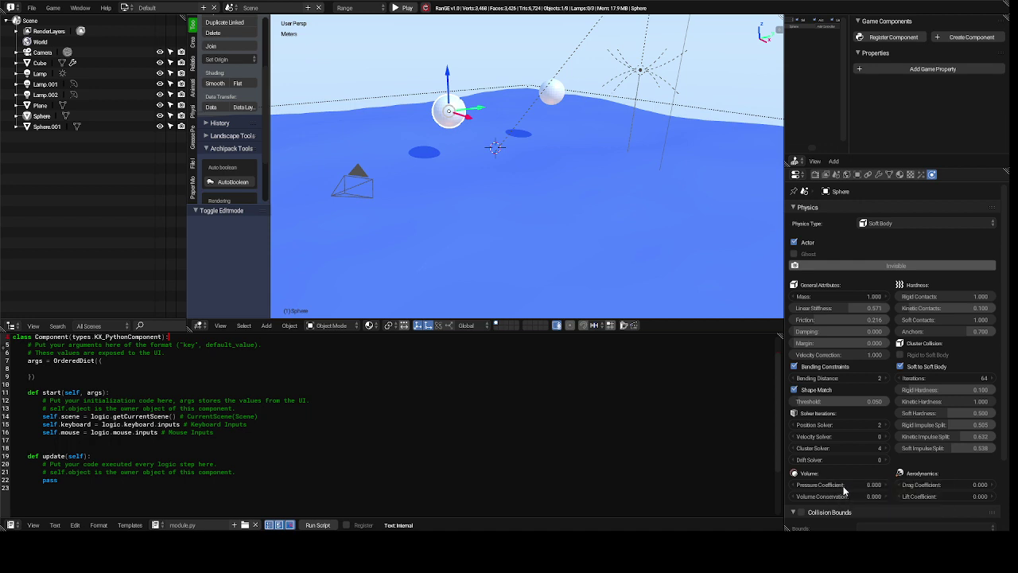
Set the first sphere's pressure coefficient to 3 and volume conservation to 1.3, and test-run the game.
{"action": "left_click_drag", "start_coordinate": [846, 485], "coordinate": [839, 498]}
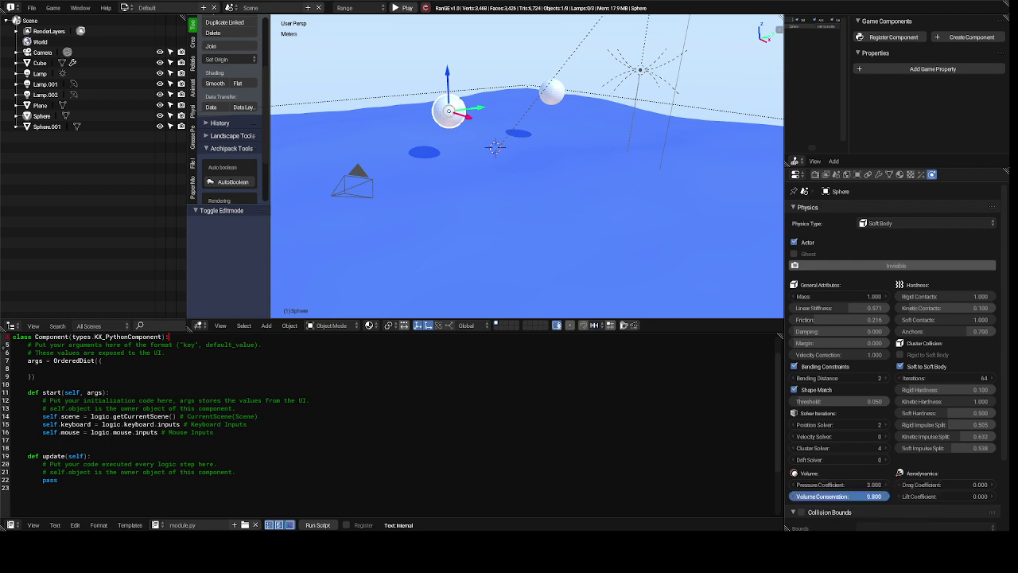
{"action": "left_click_drag", "start_coordinate": [839, 498], "coordinate": [839, 498]}
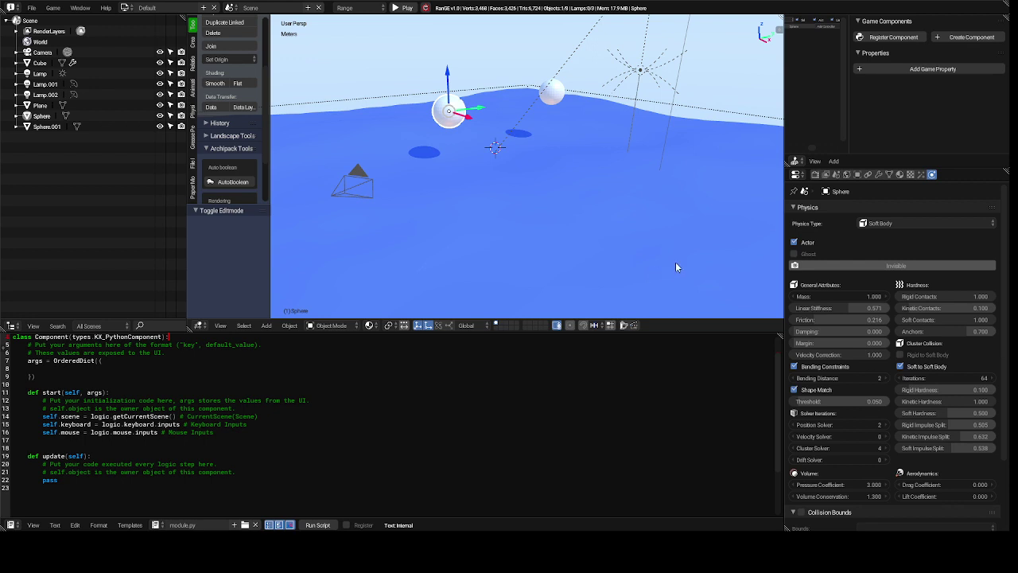
{"action": "key", "text": "p"}
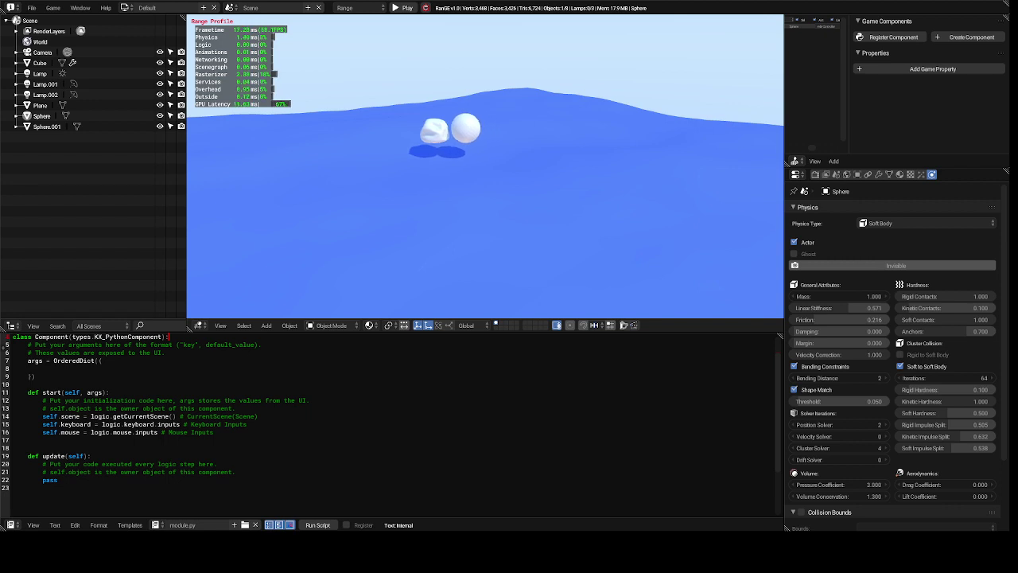
{"action": "key", "text": "Escape"}
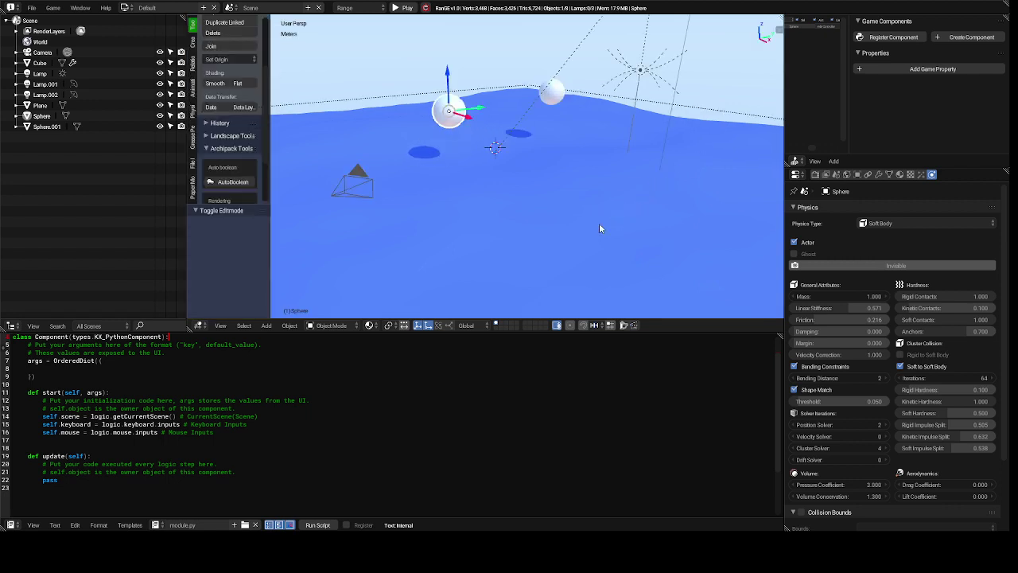
Change the second sphere's physics type to Soft Body and enable its Rigid to Soft Body cluster collision.
{"action": "left_click", "coordinate": [557, 97]}
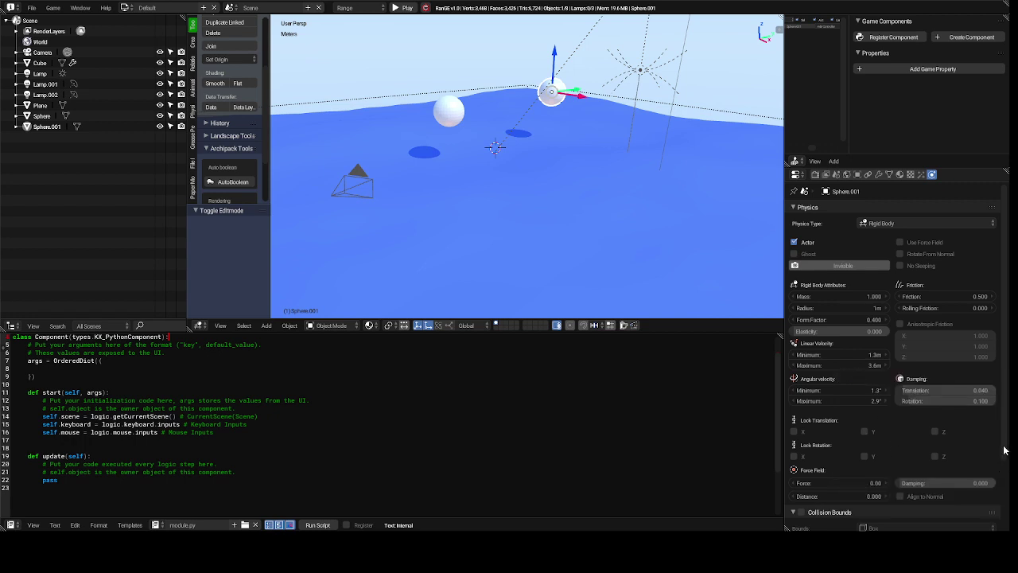
{"action": "scroll", "coordinate": [1005, 448], "scroll_direction": "down", "scroll_amount": 4}
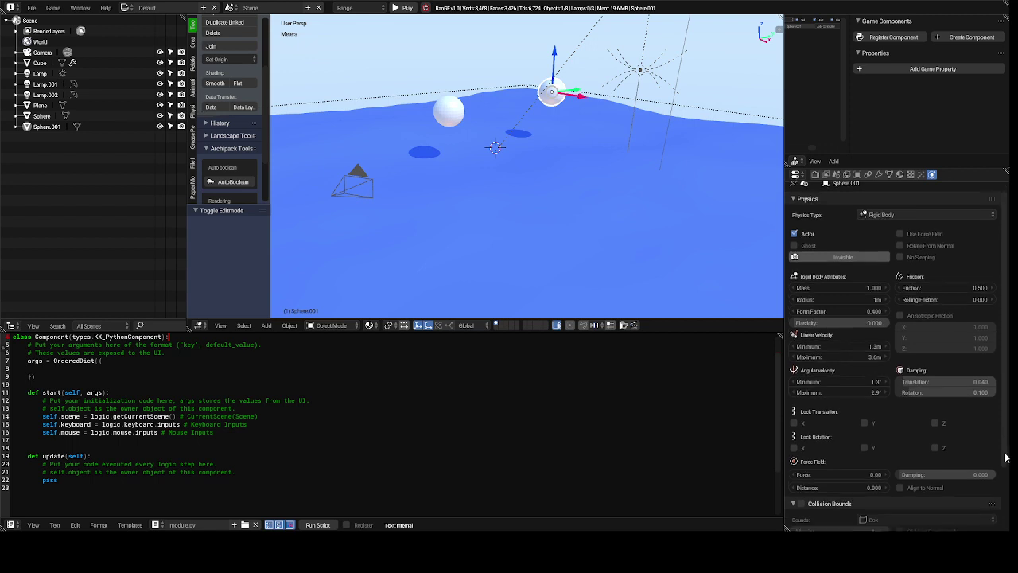
{"action": "scroll", "coordinate": [1004, 448], "scroll_direction": "down", "scroll_amount": 1}
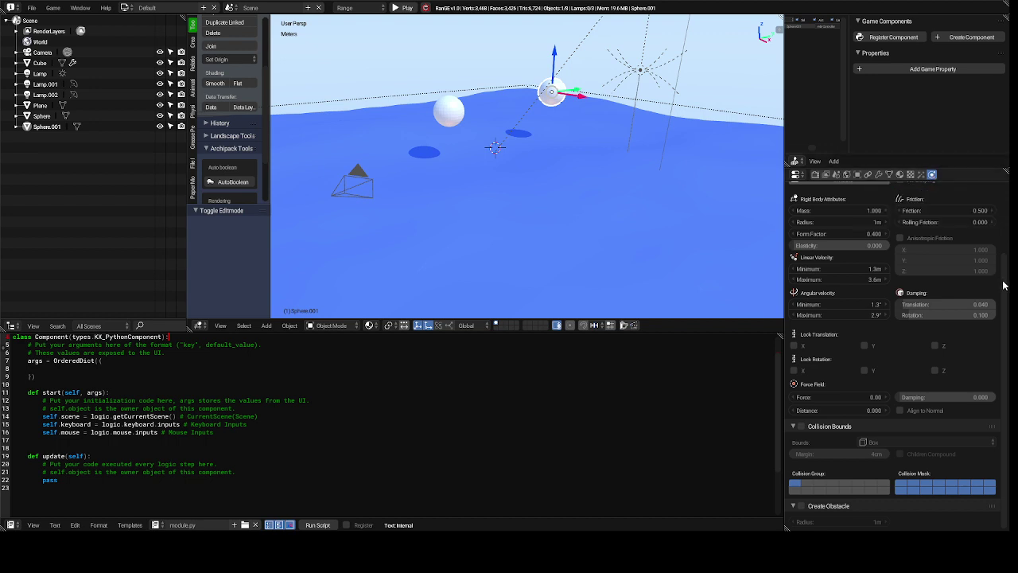
{"action": "left_click_drag", "start_coordinate": [1004, 285], "coordinate": [1004, 213]}
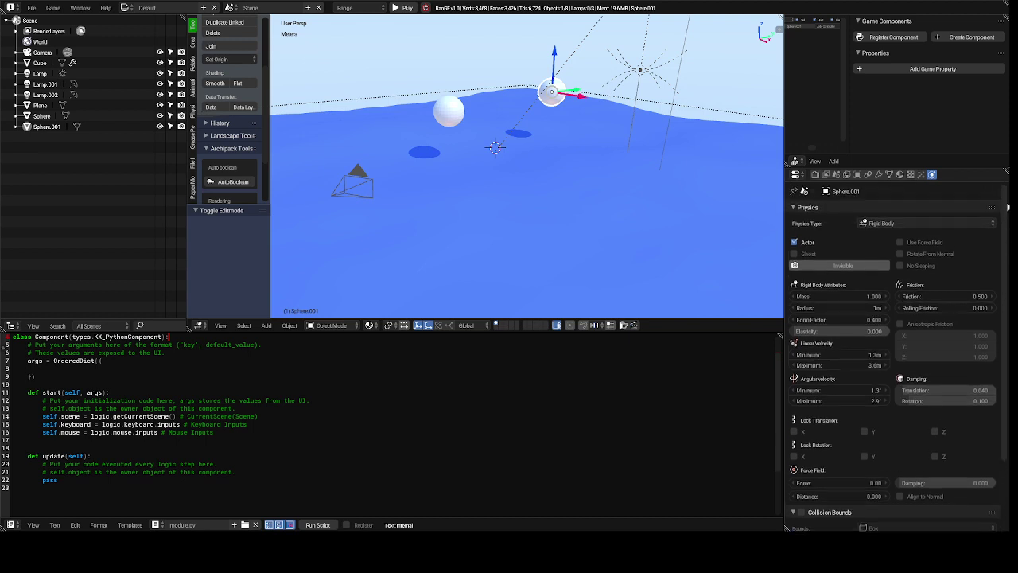
{"action": "left_click", "coordinate": [902, 223]}
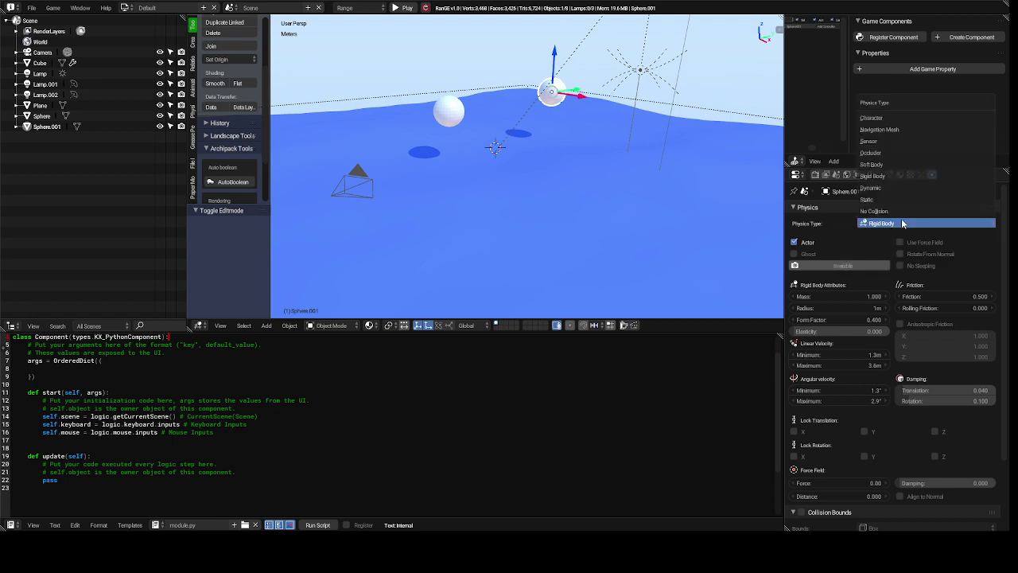
{"action": "left_click", "coordinate": [895, 165]}
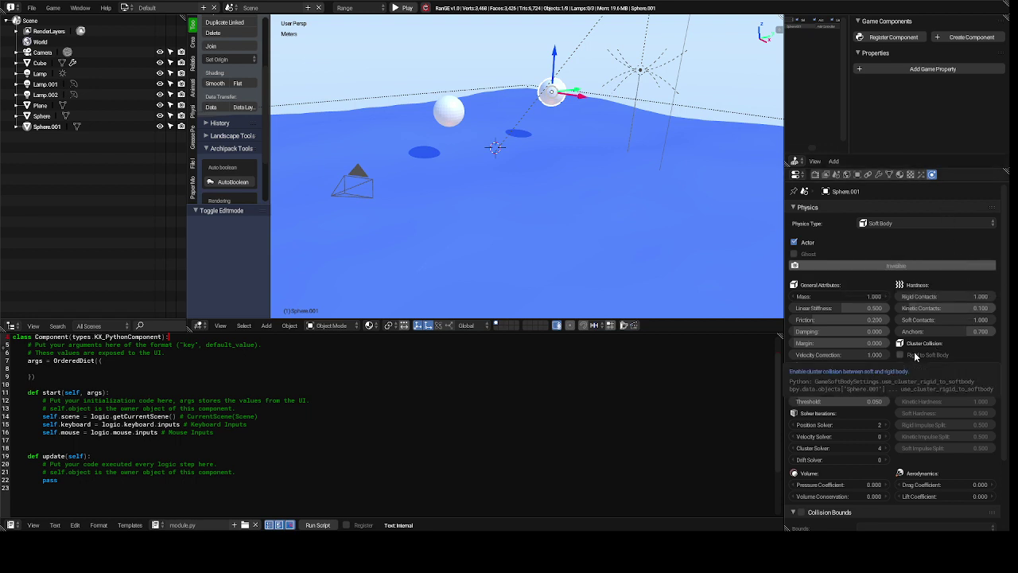
{"action": "left_click", "coordinate": [901, 355]}
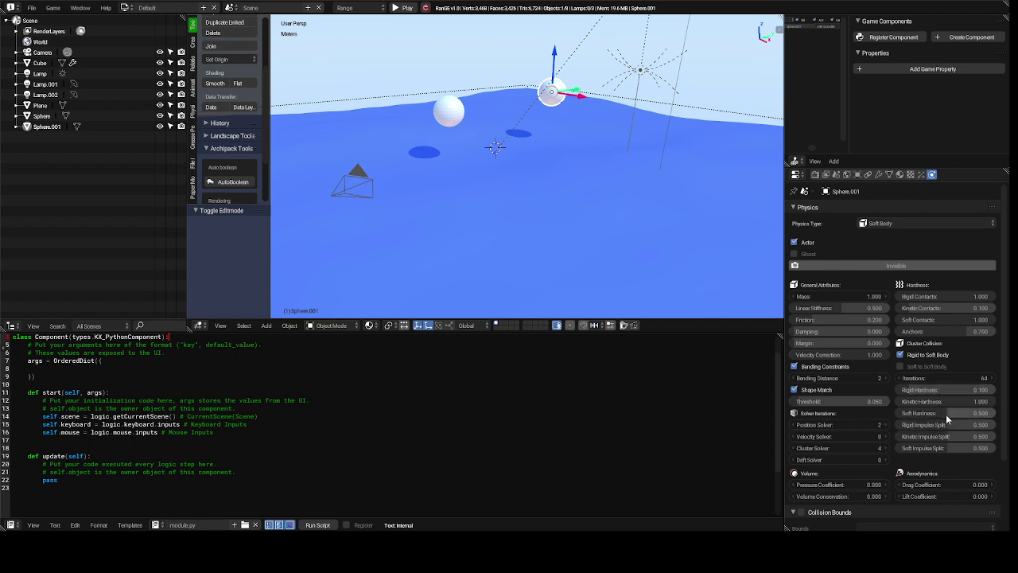
Set the second sphere's pressure coefficient to 1.7 and volume conservation to 5.2, and test-run the game.
{"action": "left_click", "coordinate": [836, 485]}
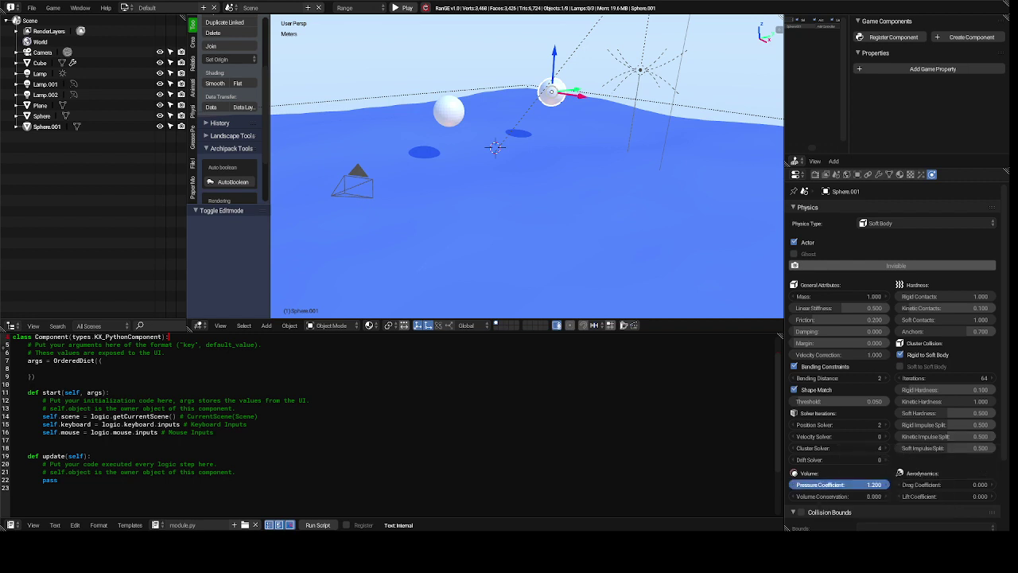
{"action": "left_click", "coordinate": [825, 496]}
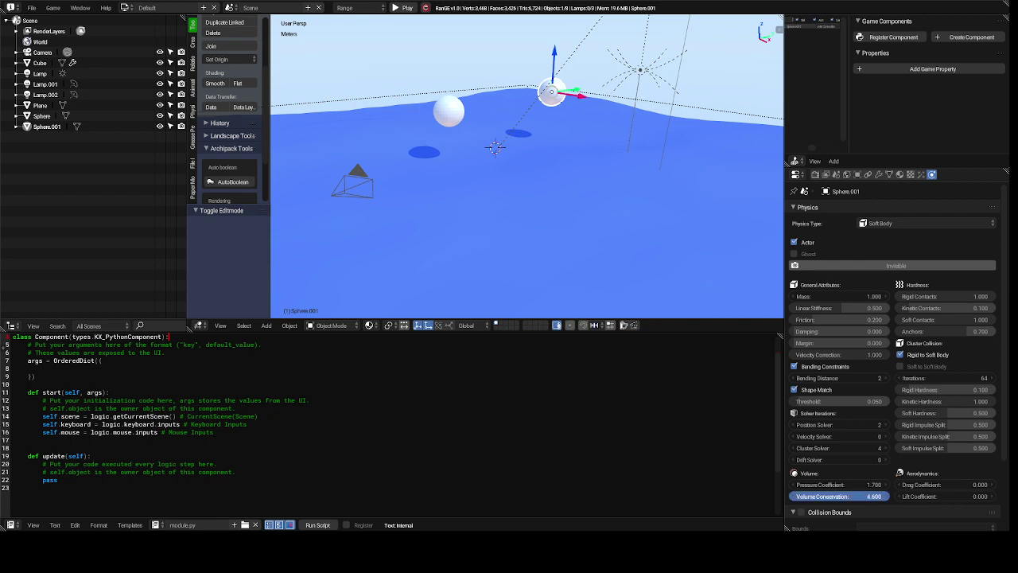
{"action": "left_click_drag", "start_coordinate": [825, 497], "coordinate": [843, 496]}
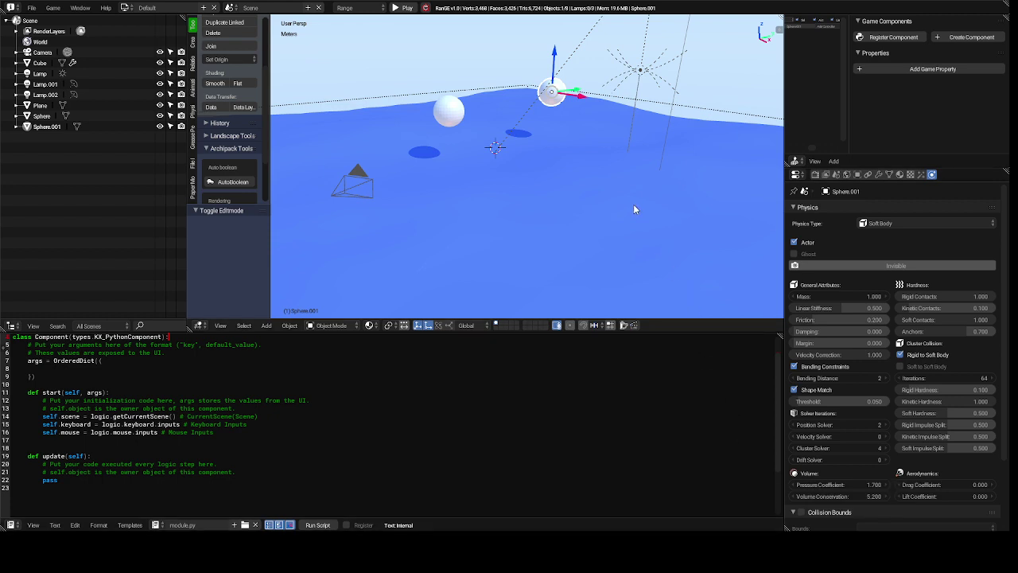
{"action": "key", "text": "p"}
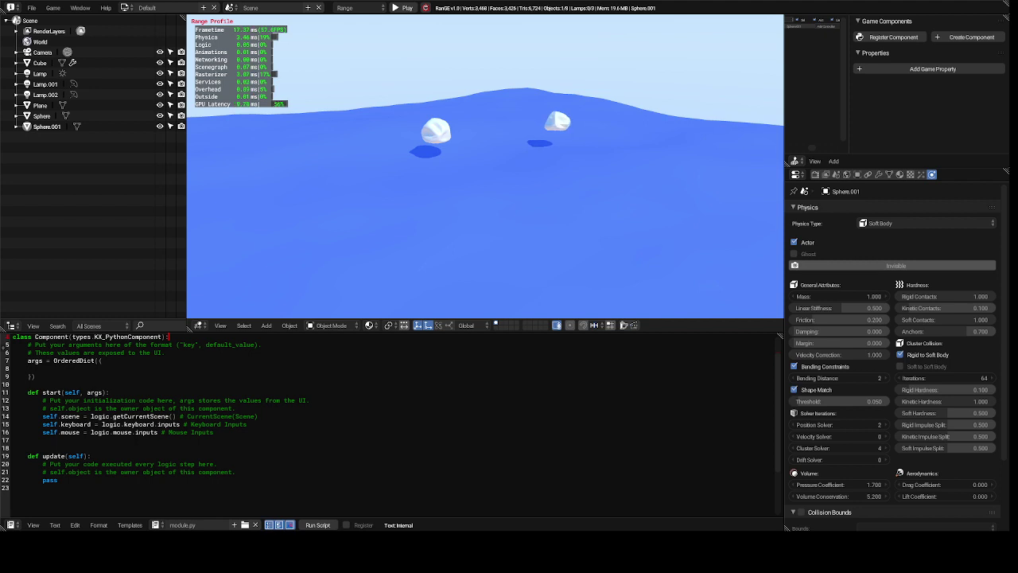
{"action": "key", "text": "Escape"}
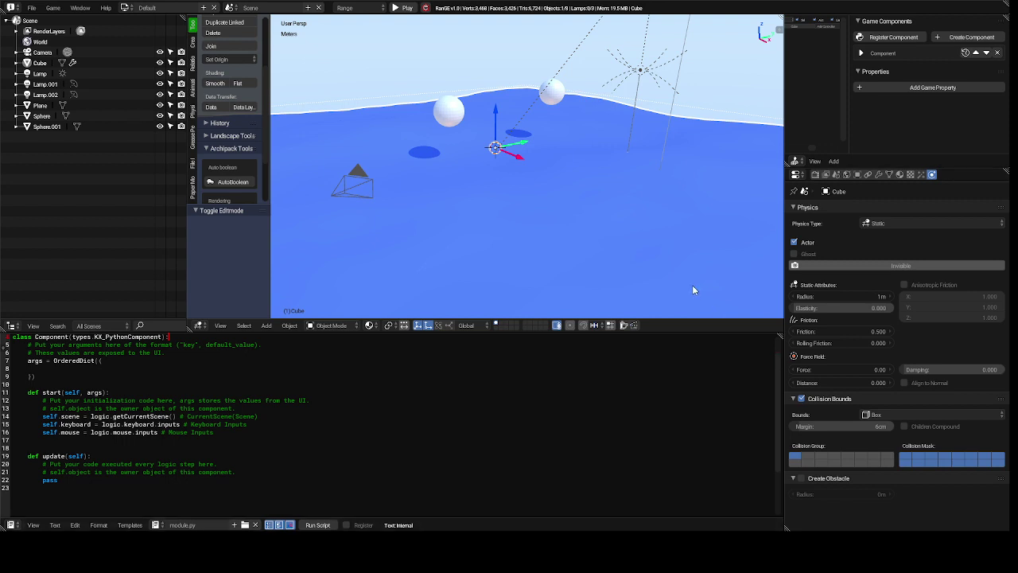
Change the physics type of the cube carrying the Ocean modifier to Soft Body.
{"action": "left_click", "coordinate": [885, 226]}
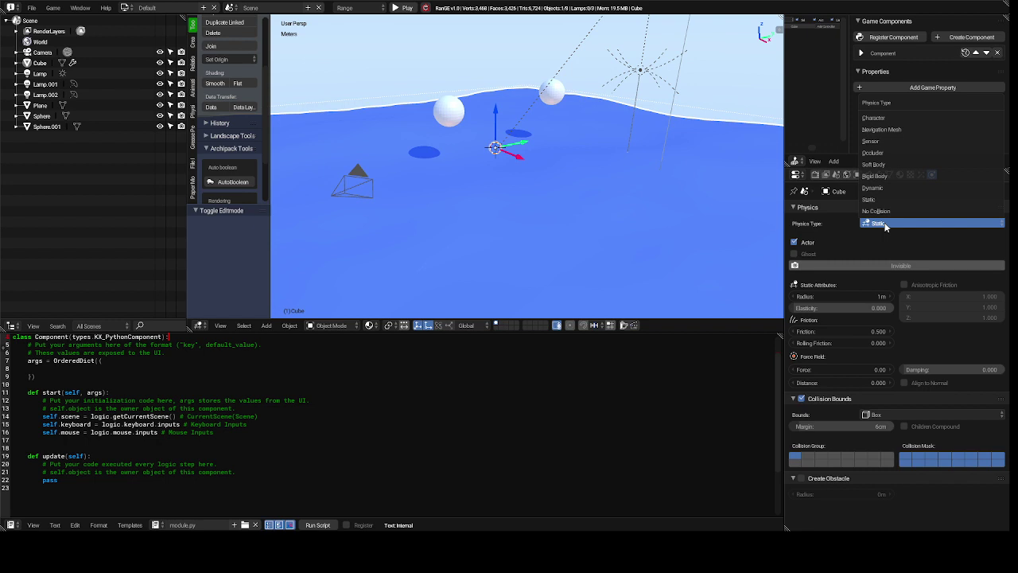
{"action": "left_click", "coordinate": [902, 165]}
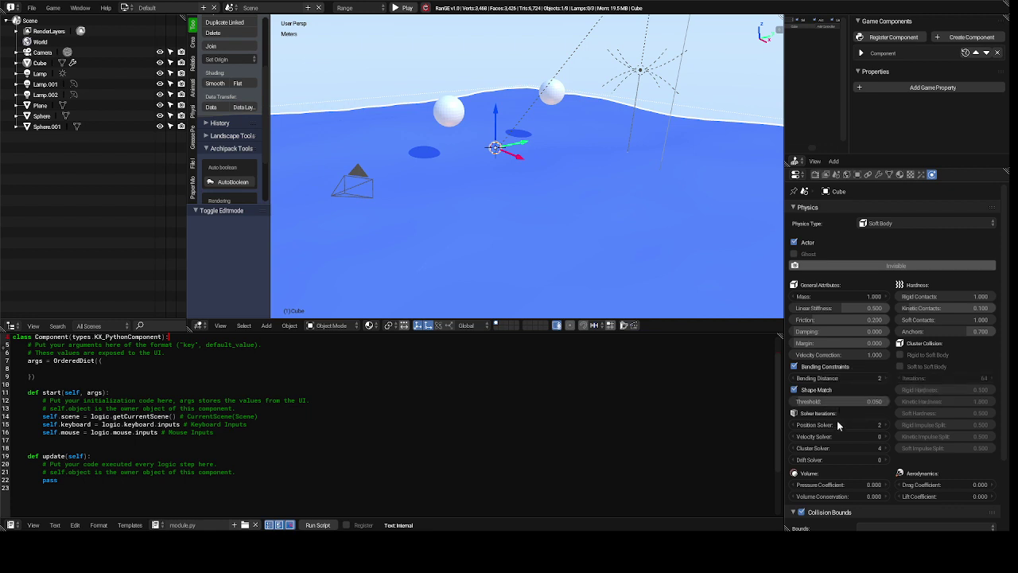
Set the cube's pressure coefficient to 1.7 and volume conservation to 3.8, and test-run the game.
{"action": "left_click", "coordinate": [848, 489]}
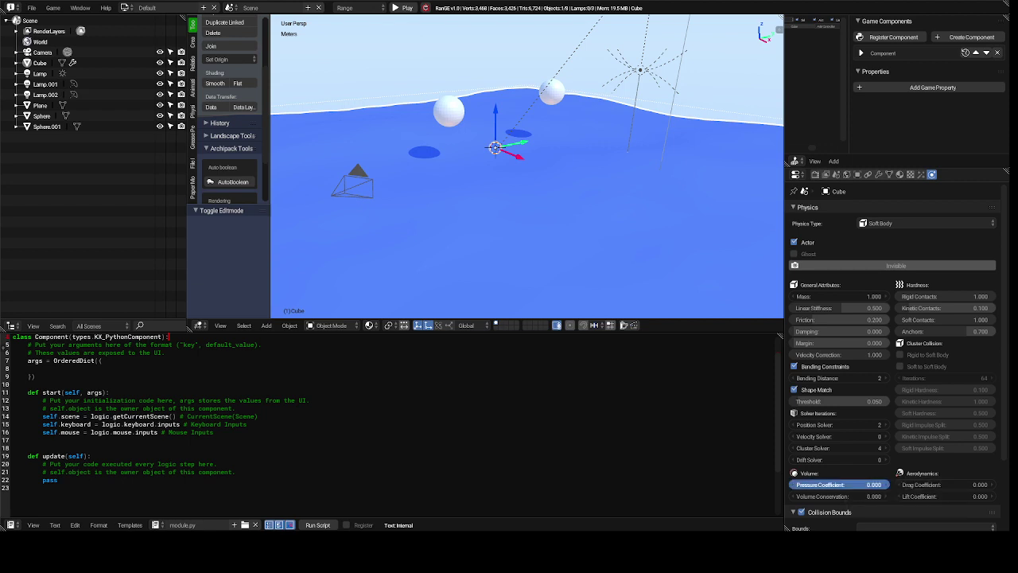
{"action": "left_click_drag", "start_coordinate": [849, 489], "coordinate": [845, 492]}
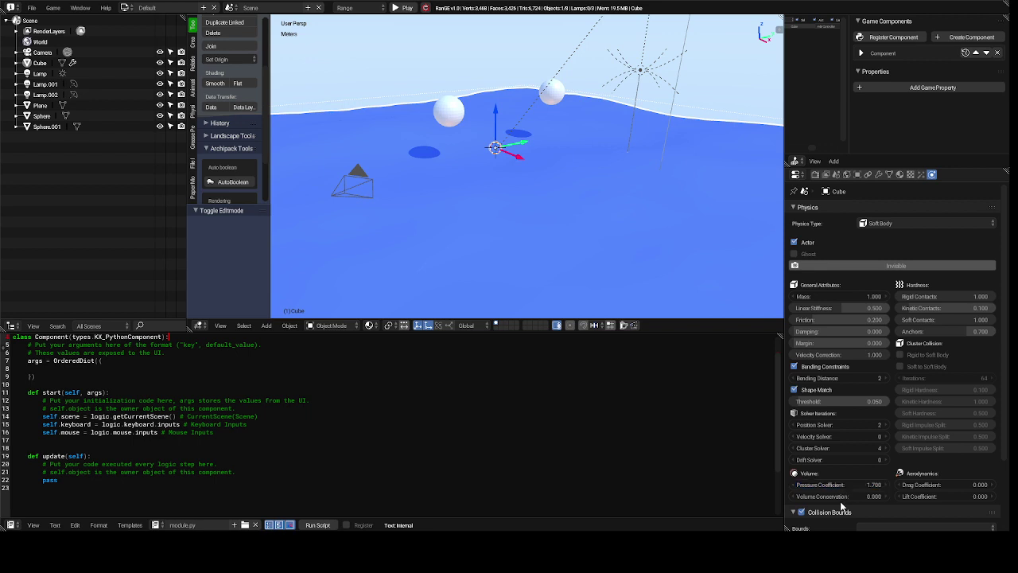
{"action": "left_click", "coordinate": [843, 497]}
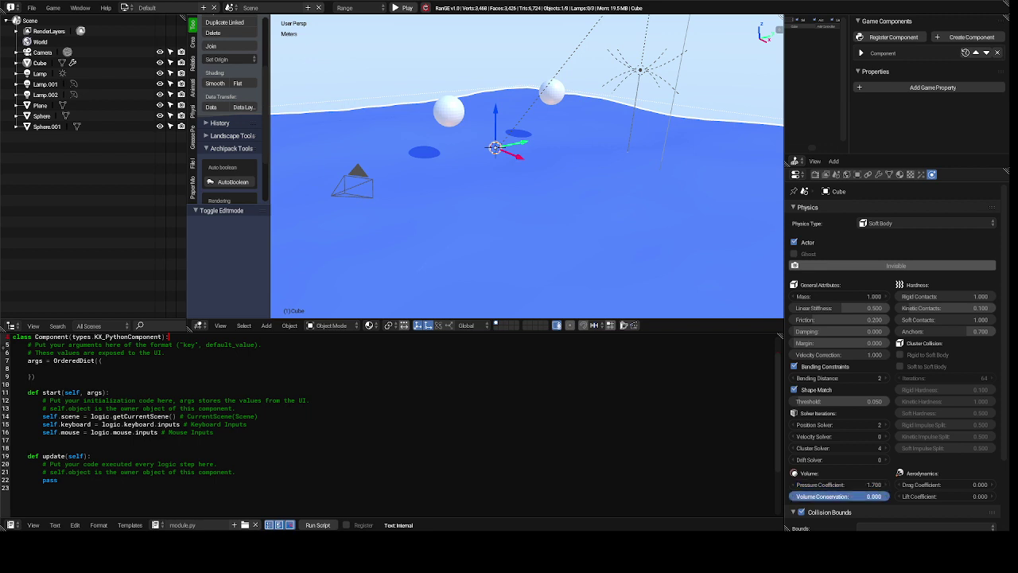
{"action": "left_click_drag", "start_coordinate": [843, 496], "coordinate": [841, 497]}
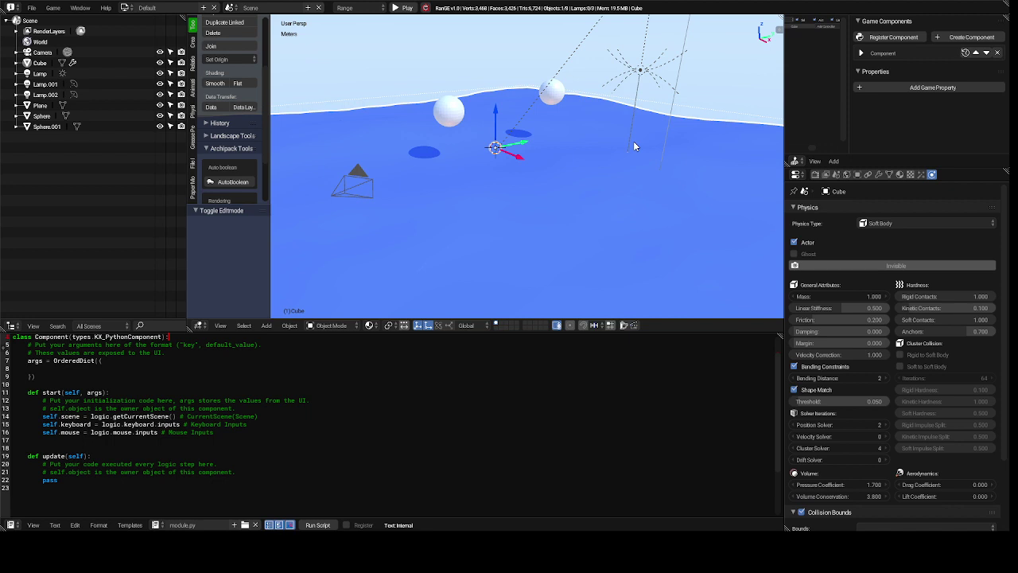
{"action": "key", "text": "p"}
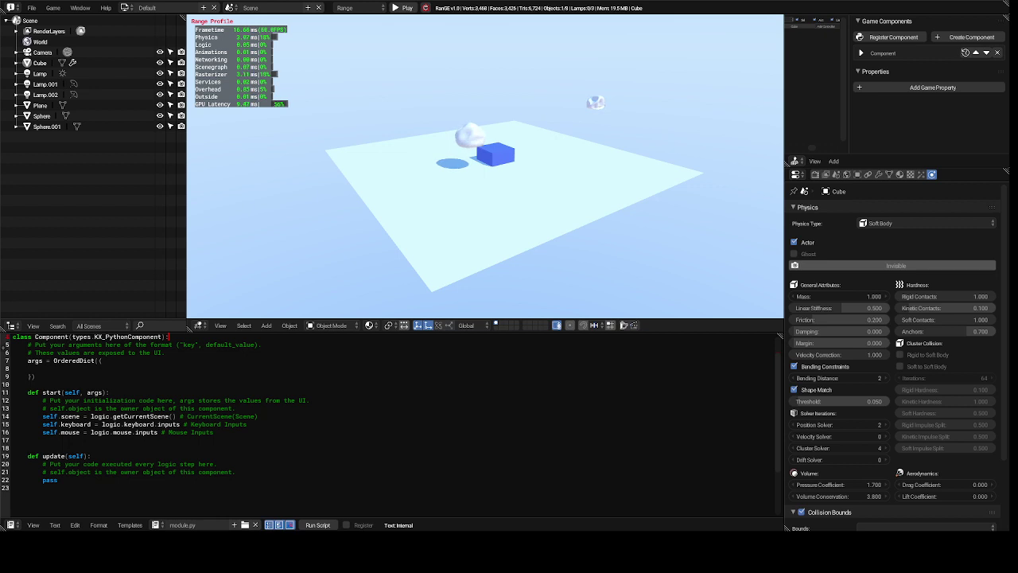
{"action": "key", "text": "Escape"}
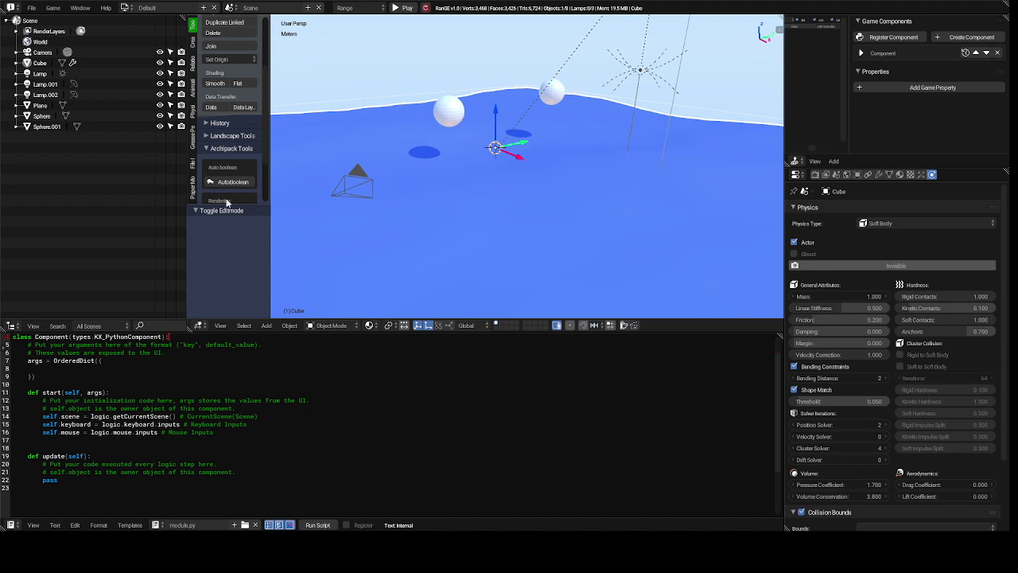
Unwrap the cube's mesh in Edit Mode with a margin of 0.257, and split the 3D view into upper and lower areas.
{"action": "left_click", "coordinate": [329, 329]}
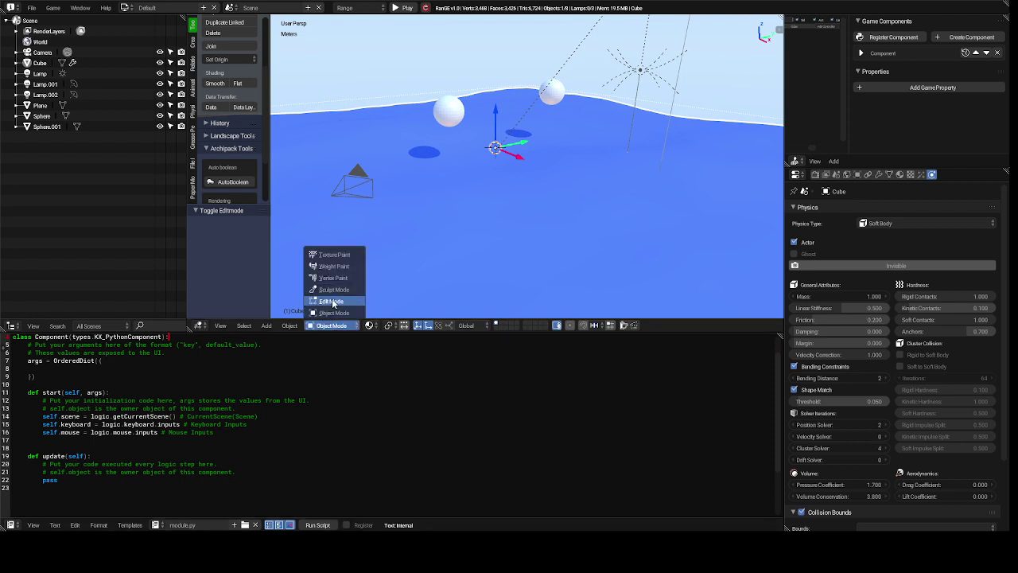
{"action": "left_click", "coordinate": [331, 301]}
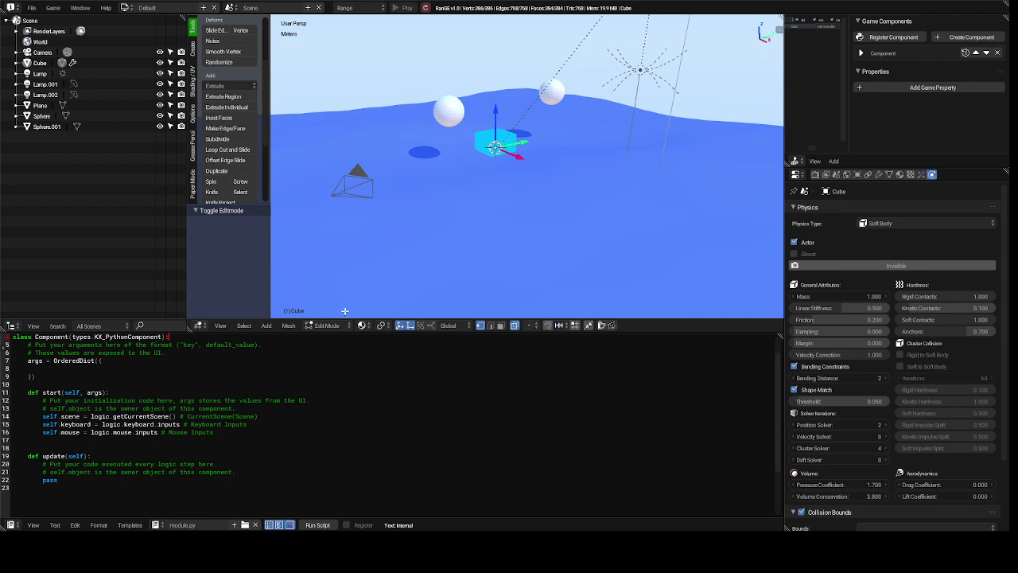
{"action": "left_click", "coordinate": [291, 326]}
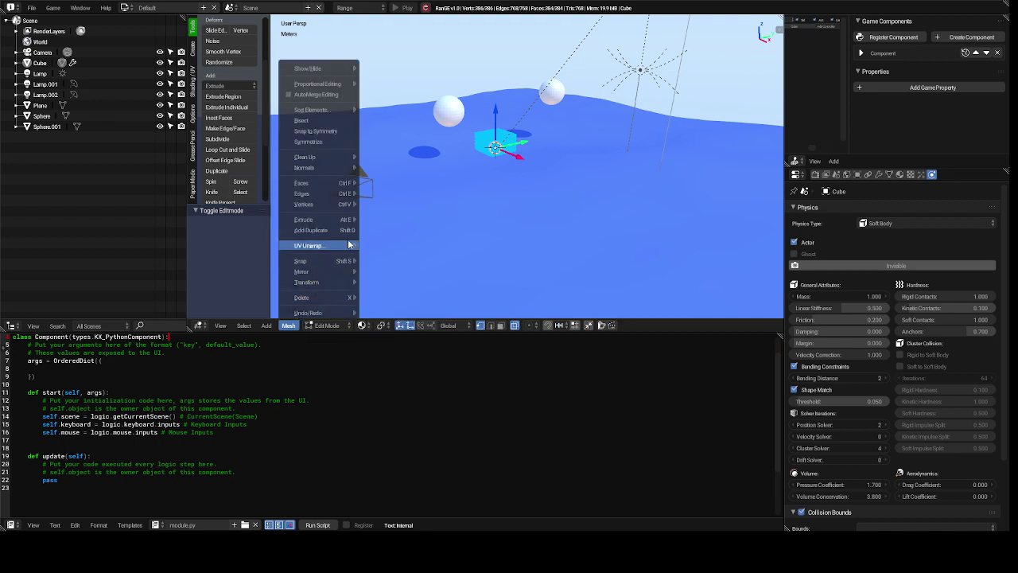
{"action": "mouse_move", "coordinate": [350, 247]}
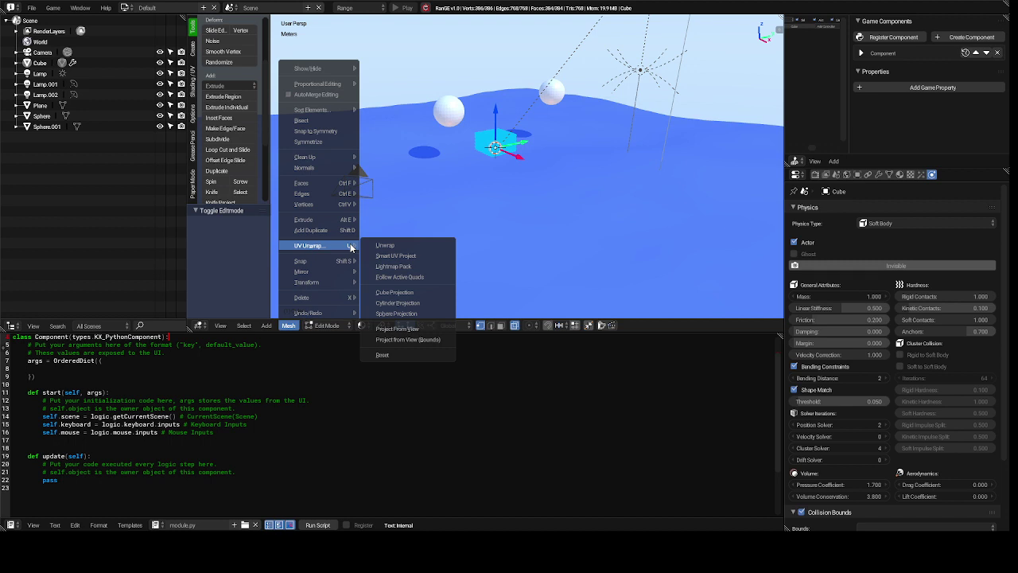
{"action": "left_click", "coordinate": [370, 245]}
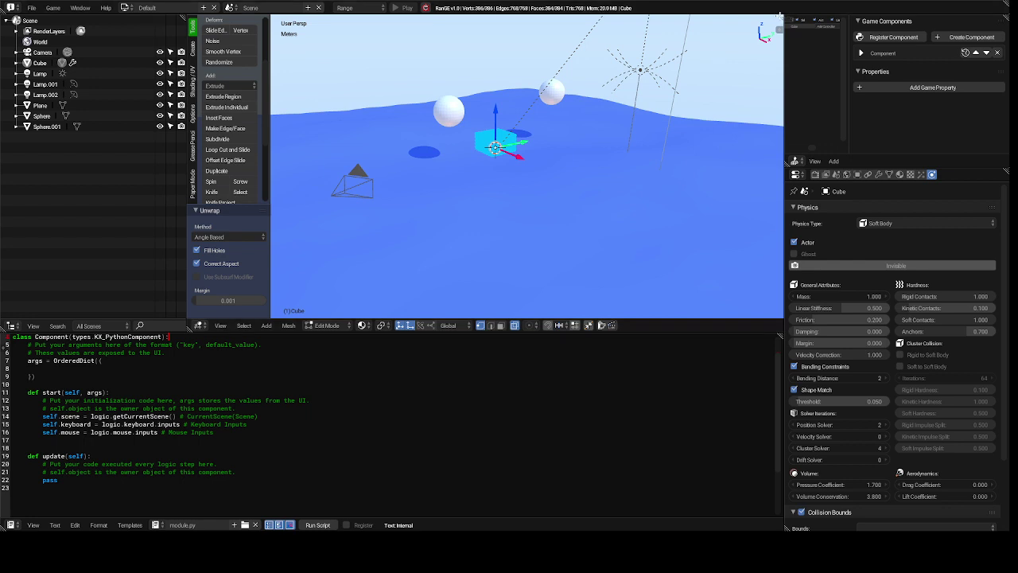
{"action": "left_click_drag", "start_coordinate": [781, 15], "coordinate": [777, 163]}
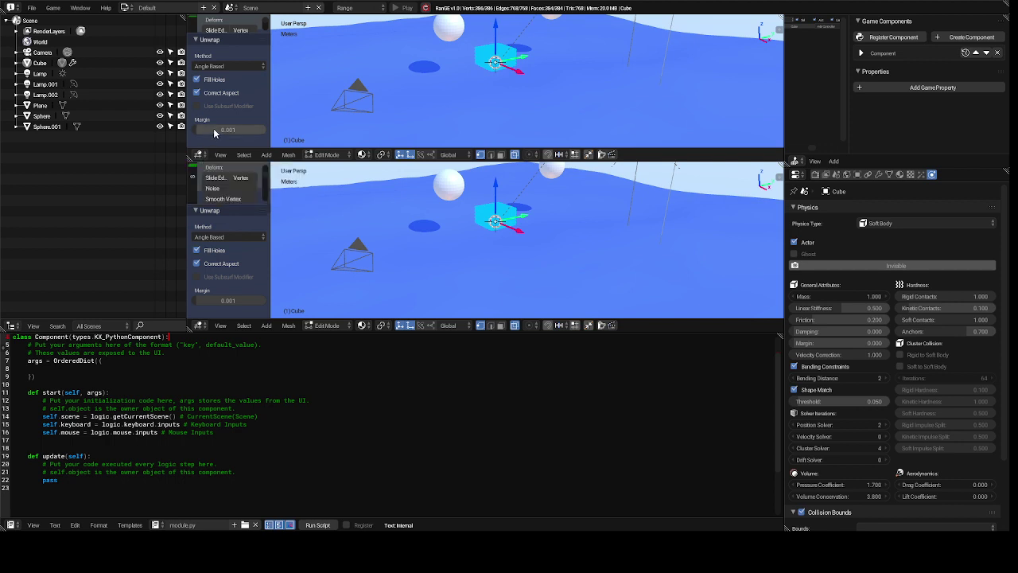
{"action": "left_click_drag", "start_coordinate": [228, 129], "coordinate": [248, 130]}
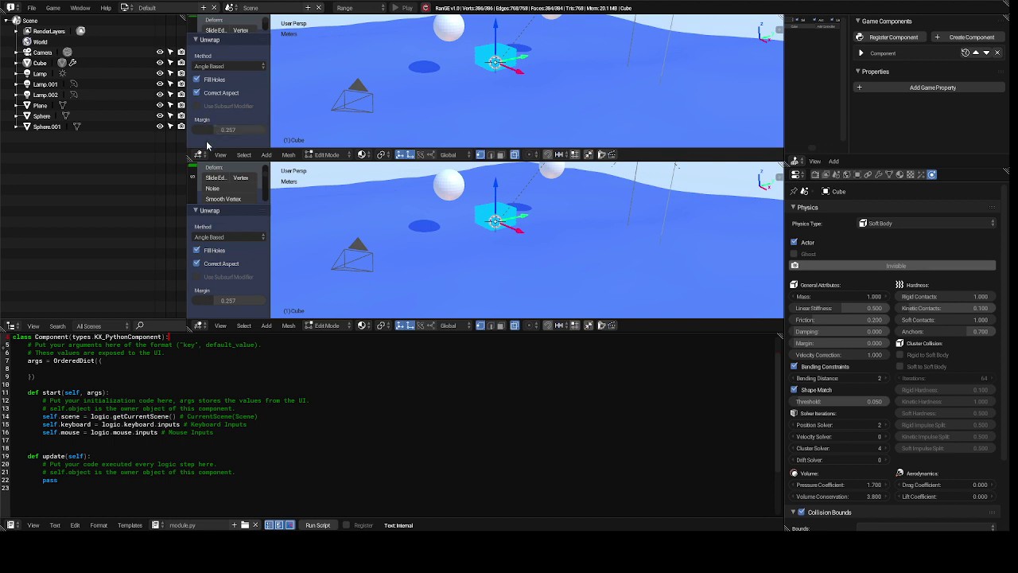
Change the upper 3D view into a UV/Image Editor.
{"action": "left_click", "coordinate": [199, 156]}
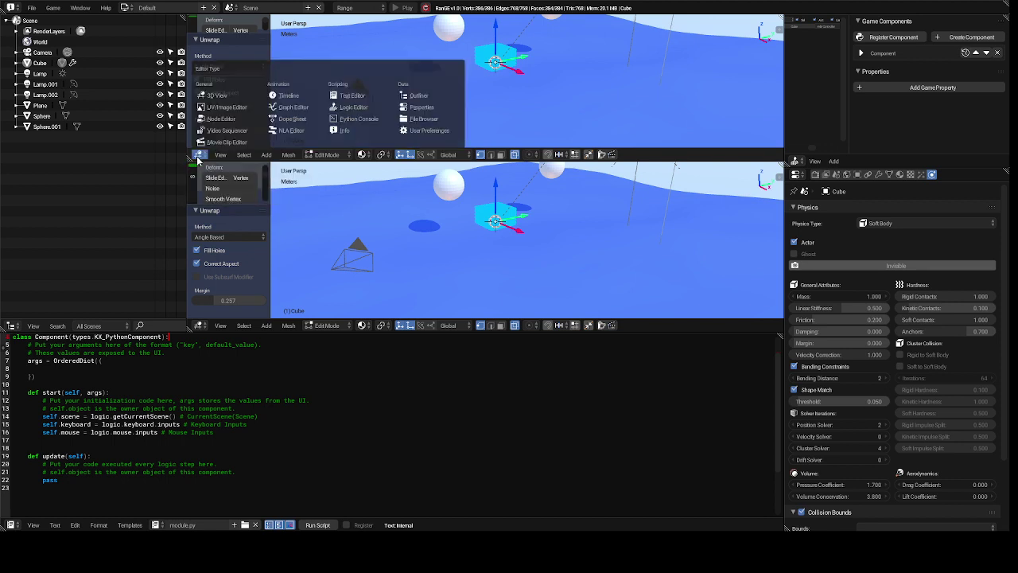
{"action": "left_click", "coordinate": [217, 96]}
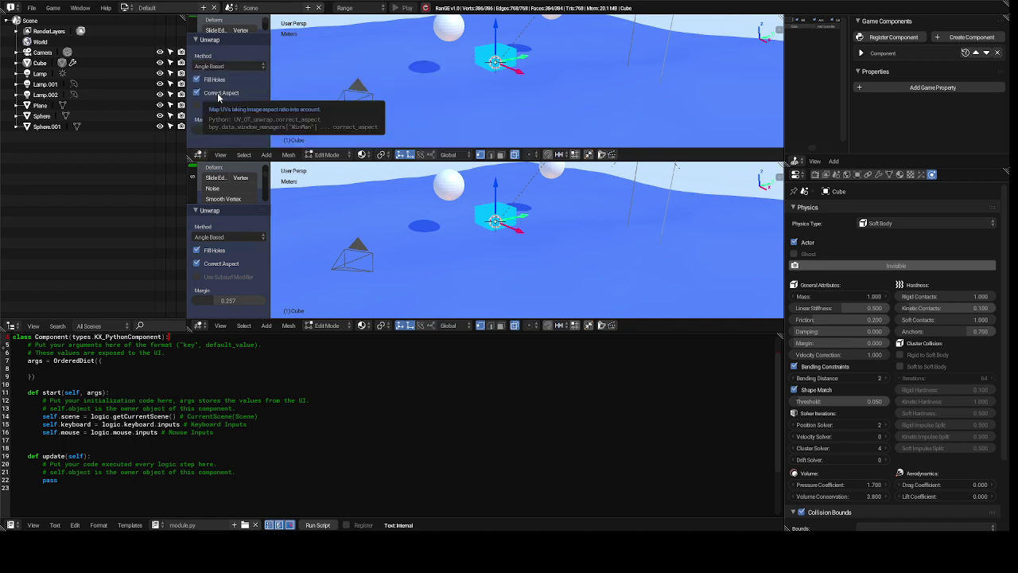
{"action": "left_click", "coordinate": [199, 156]}
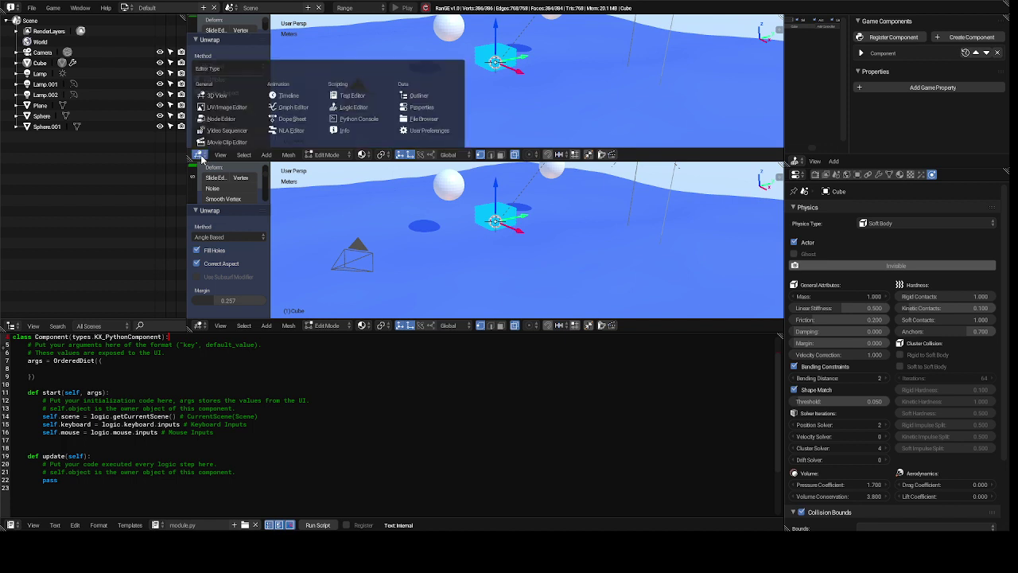
{"action": "left_click", "coordinate": [228, 108]}
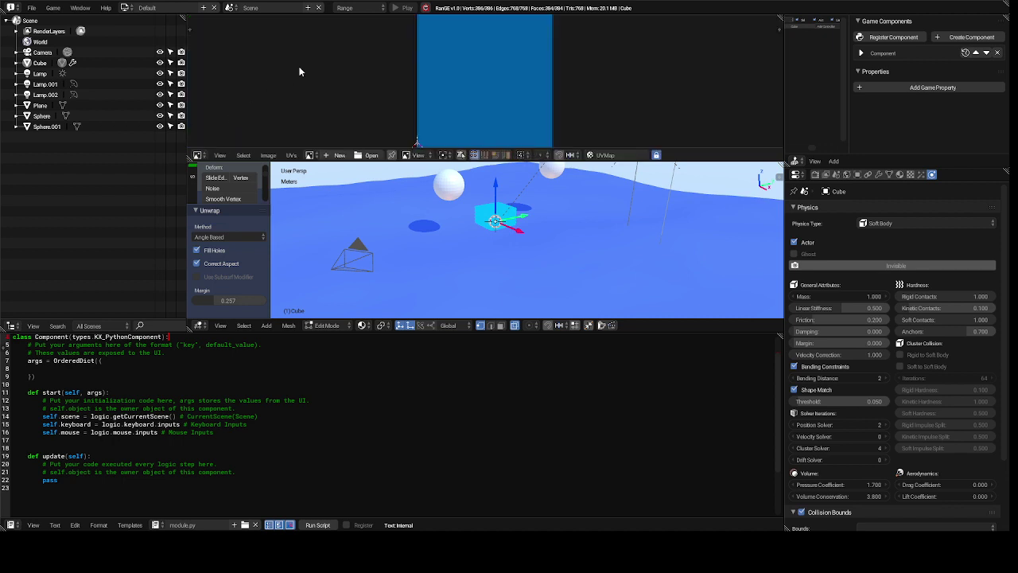
Open the image "water in the ocean.jfif" from the Pictures folder in the UV/Image Editor, with file filtering turned off.
{"action": "left_click", "coordinate": [311, 156]}
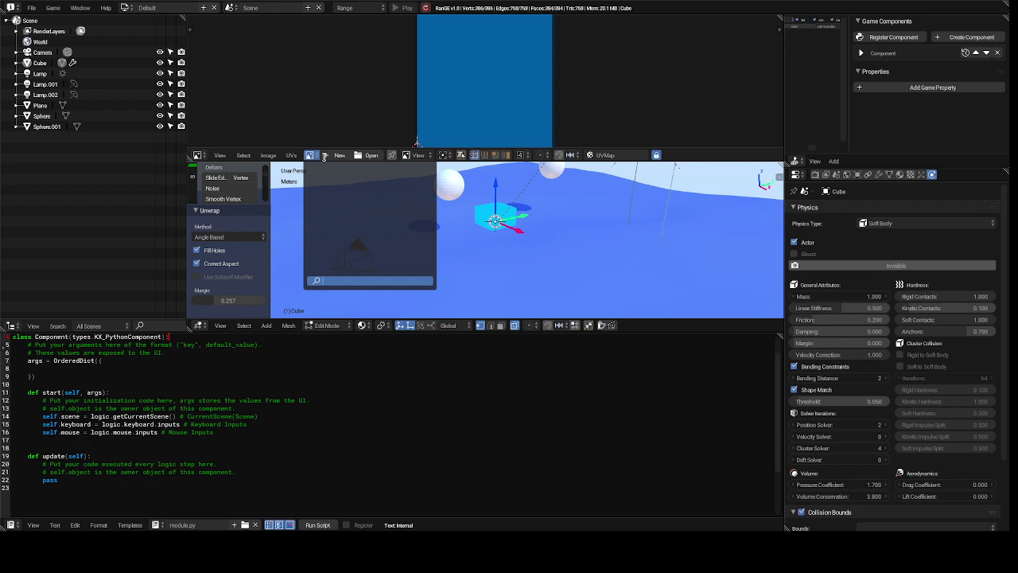
{"action": "left_click", "coordinate": [376, 158]}
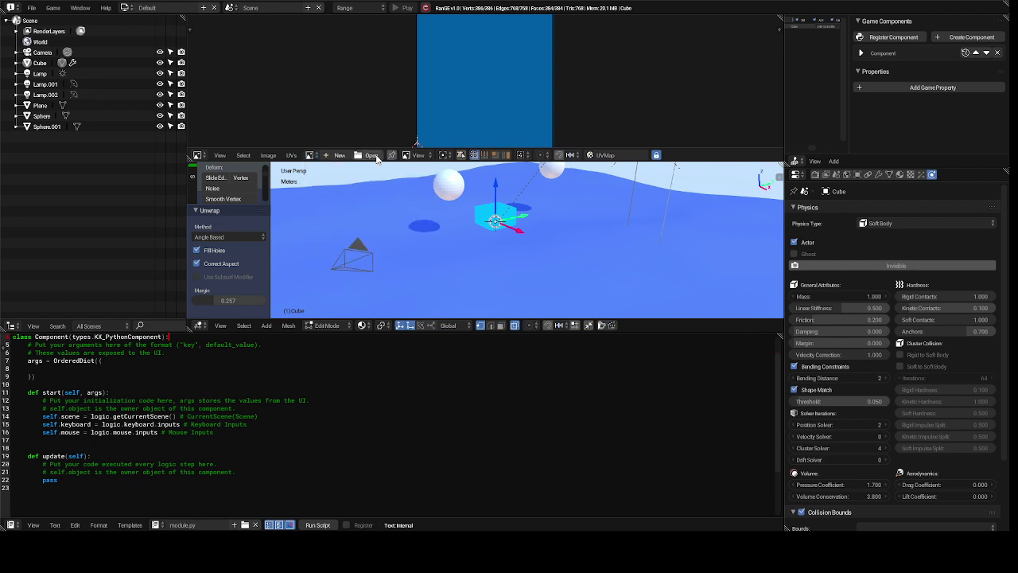
{"action": "left_click", "coordinate": [372, 156]}
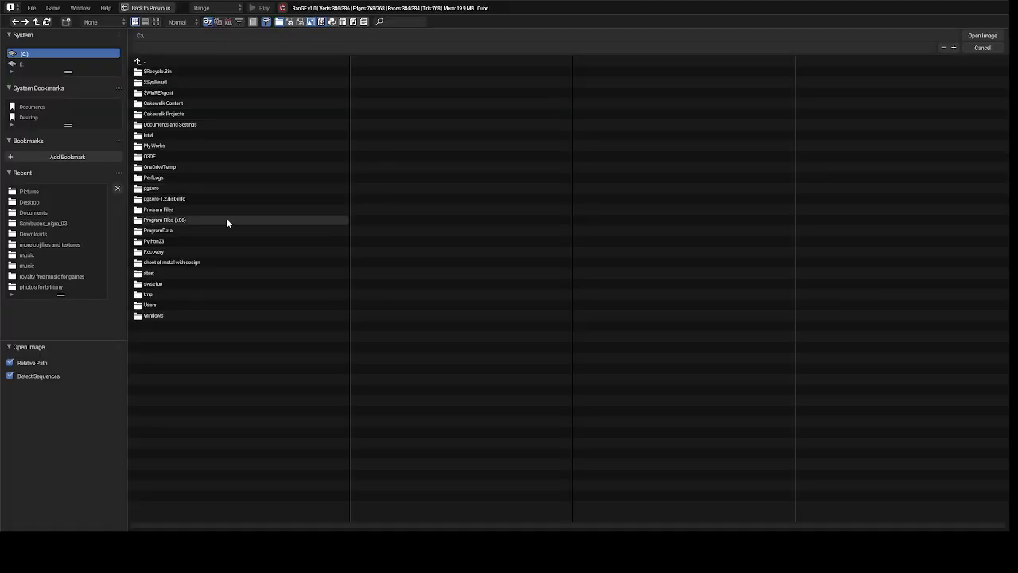
{"action": "left_click", "coordinate": [56, 194]}
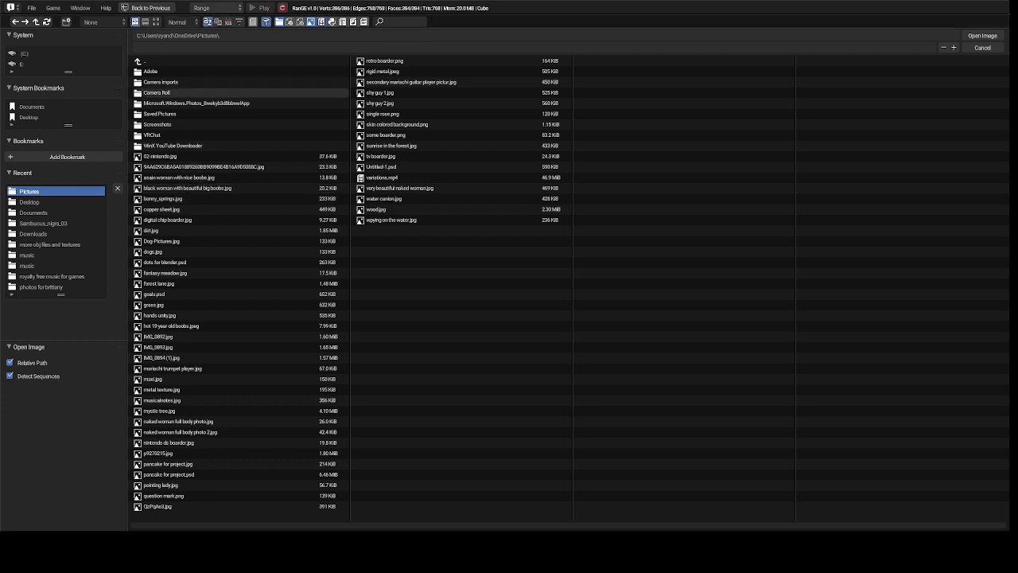
{"action": "left_click", "coordinate": [267, 23]}
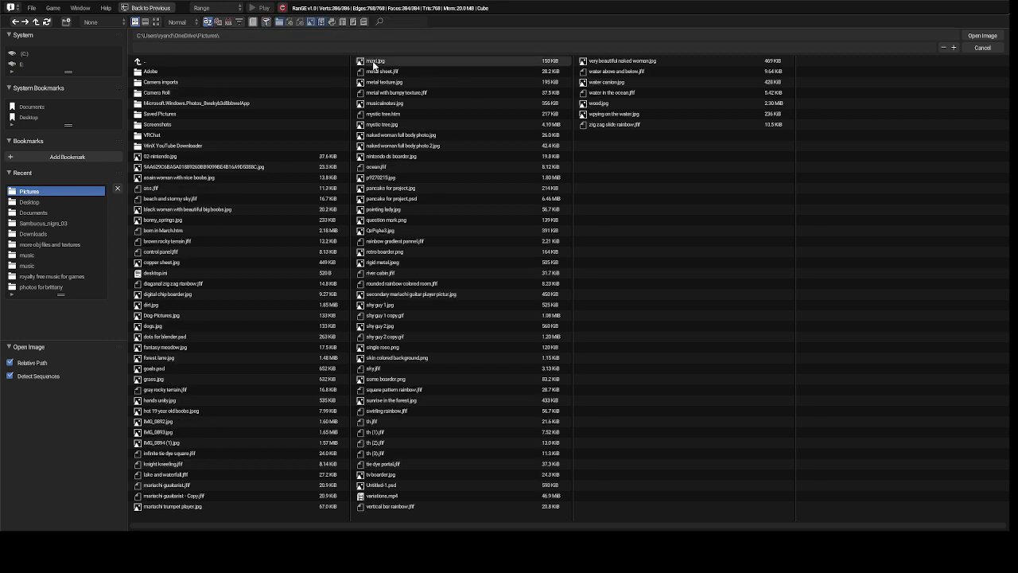
{"action": "left_click", "coordinate": [618, 93]}
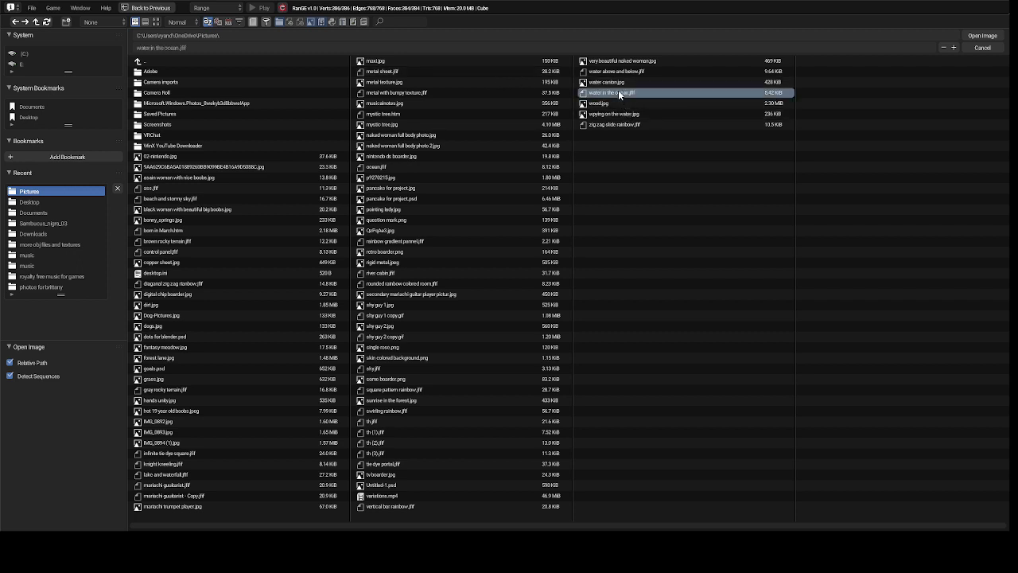
{"action": "double_click", "coordinate": [619, 93]}
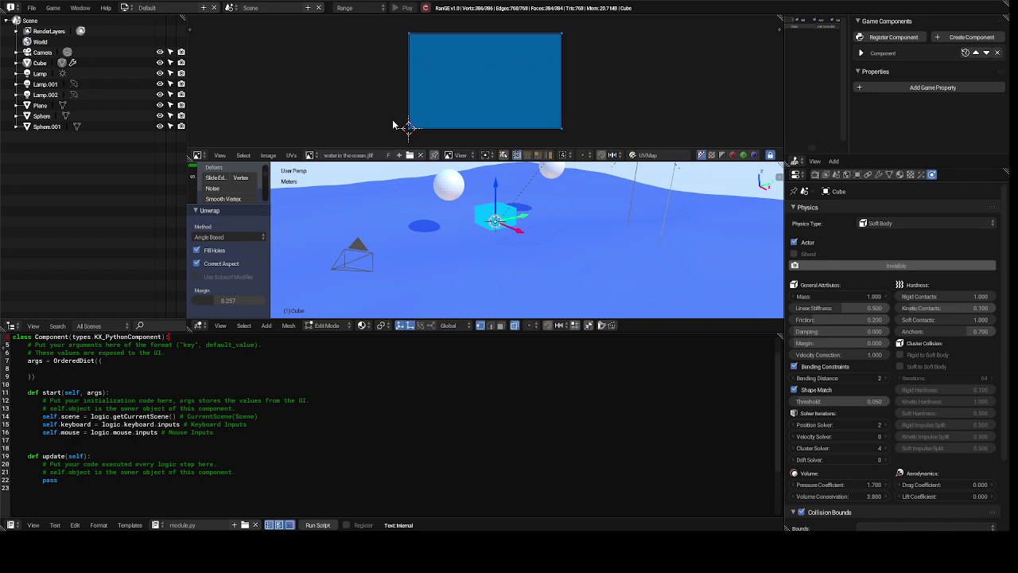
Create a new texture for the TexDraw brush.
{"action": "left_click", "coordinate": [911, 174]}
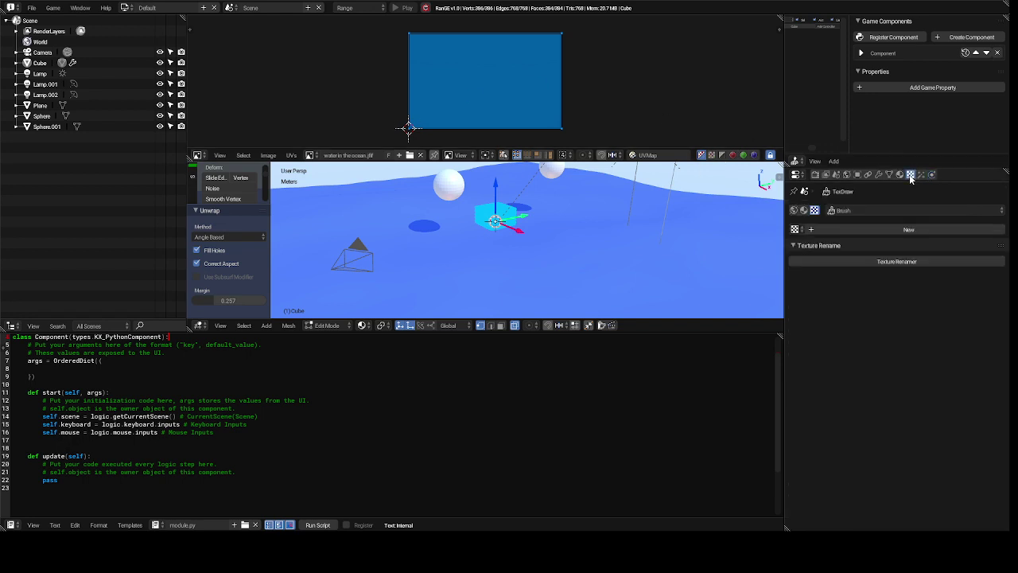
{"action": "left_click", "coordinate": [795, 229]}
{"action": "key", "text": "Escape"}
{"action": "left_click", "coordinate": [817, 229]}
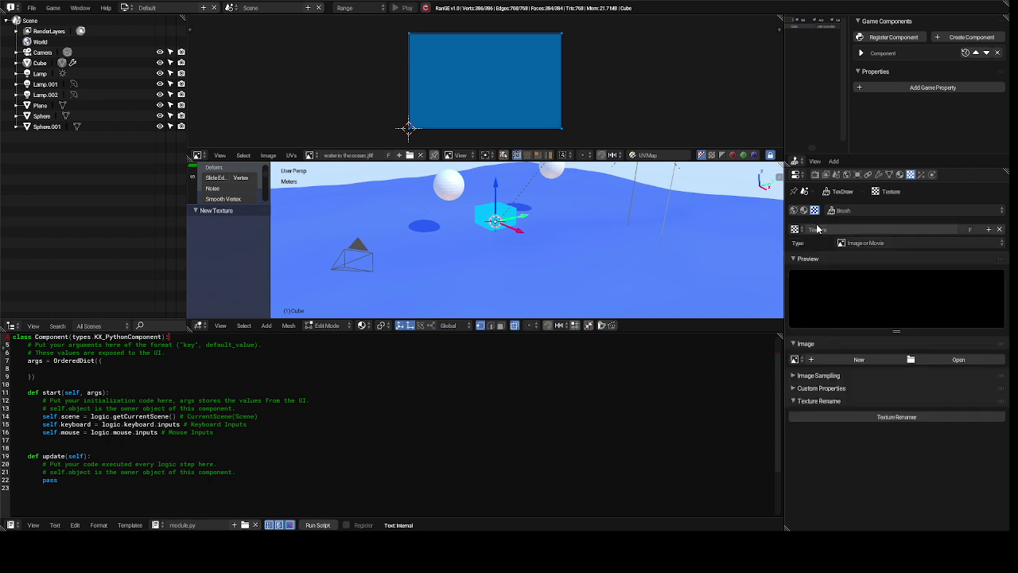
{"action": "left_click", "coordinate": [794, 230]}
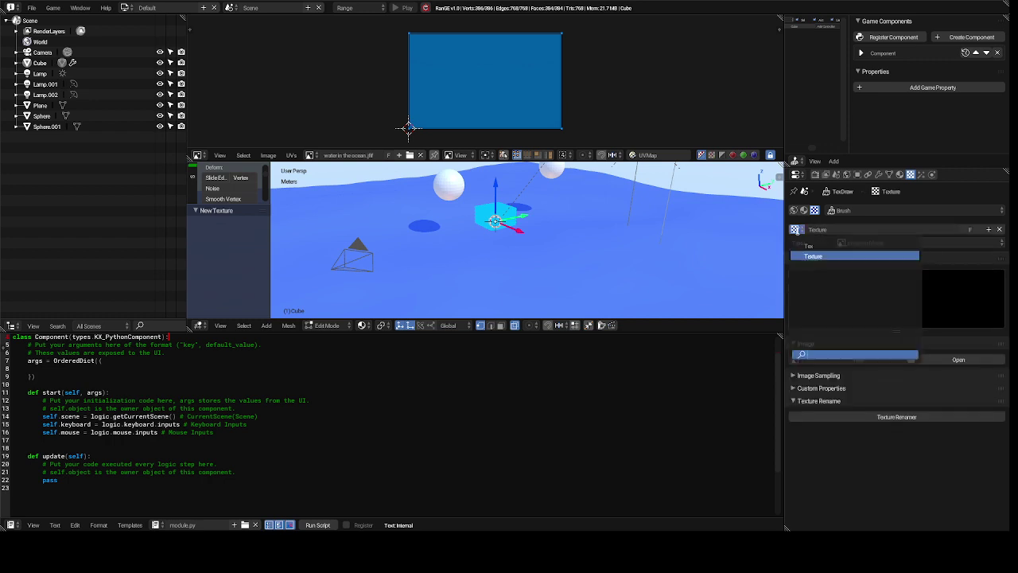
{"action": "key", "text": "Escape"}
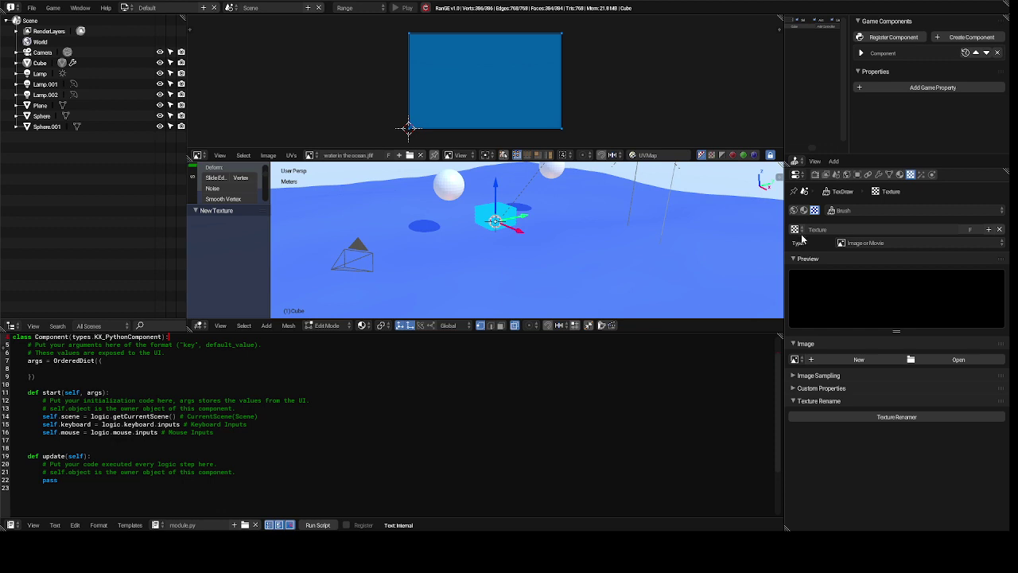
Load "water in the ocean.jfif" from the Pictures folder into the brush texture, with file filtering turned off.
{"action": "left_click", "coordinate": [977, 361]}
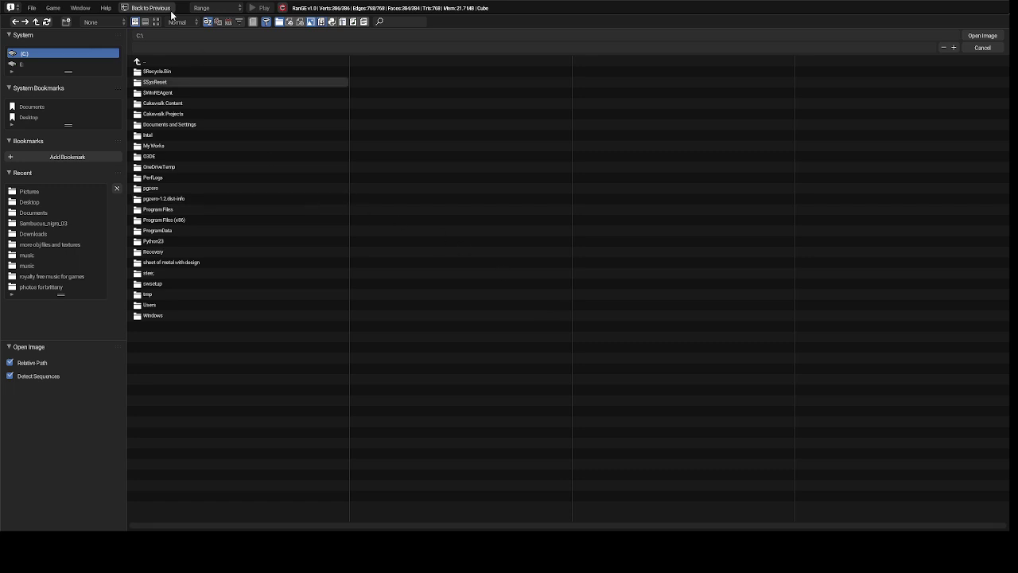
{"action": "left_click", "coordinate": [267, 24]}
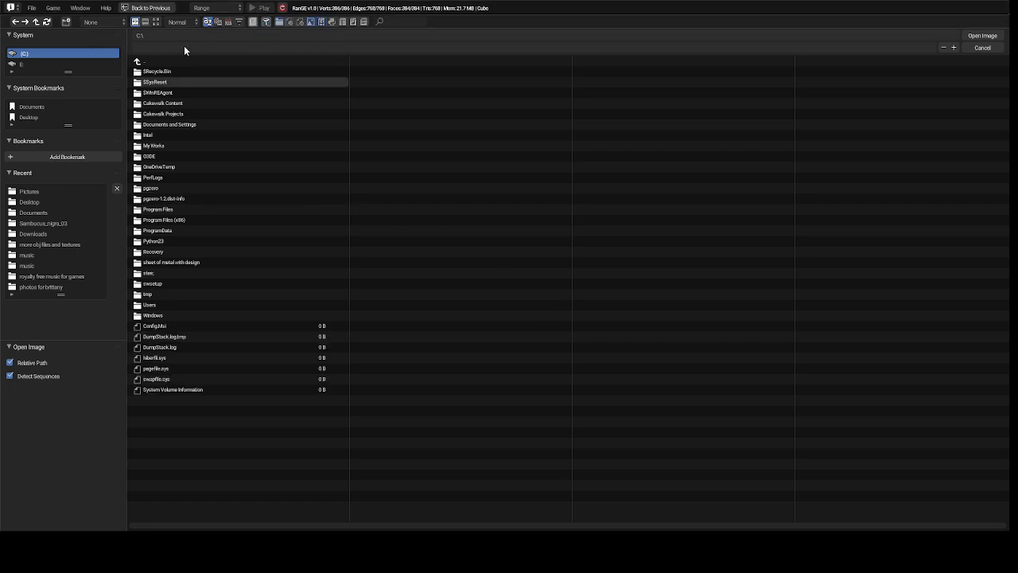
{"action": "left_click", "coordinate": [30, 193]}
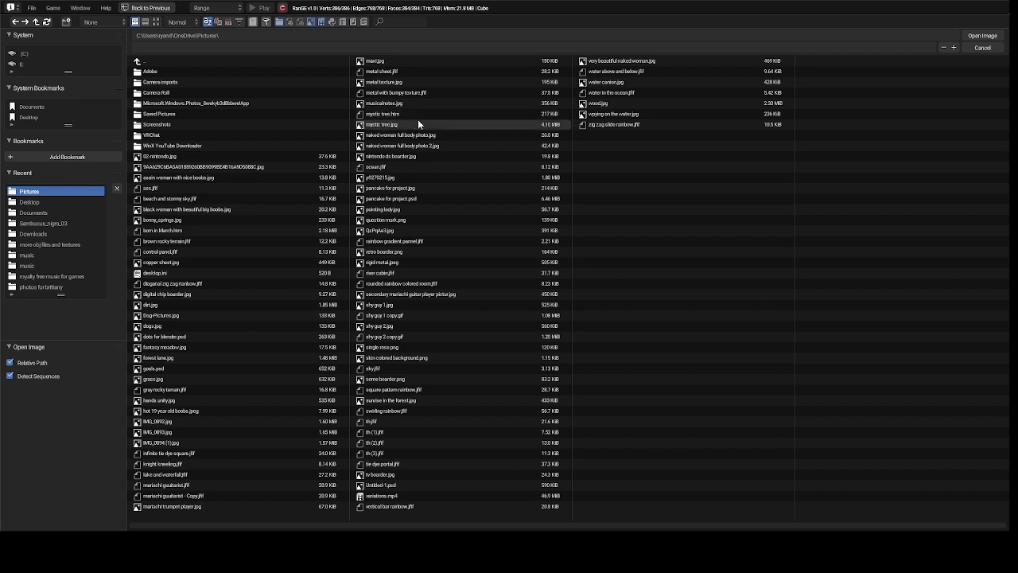
{"action": "double_click", "coordinate": [606, 93]}
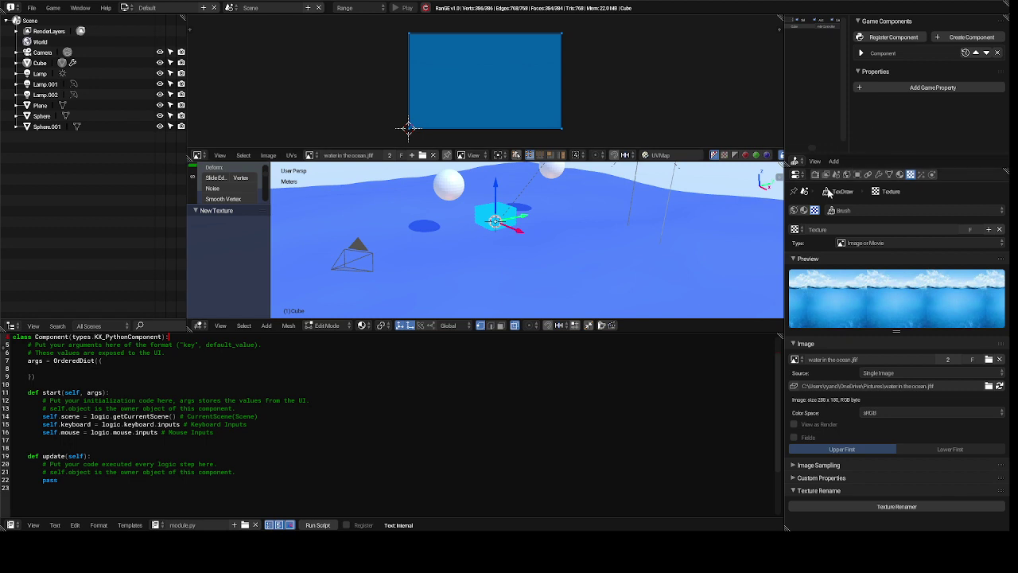
Set the mapping coordinates of the cube material's texture "Tex" to UV.
{"action": "left_click", "coordinate": [803, 212]}
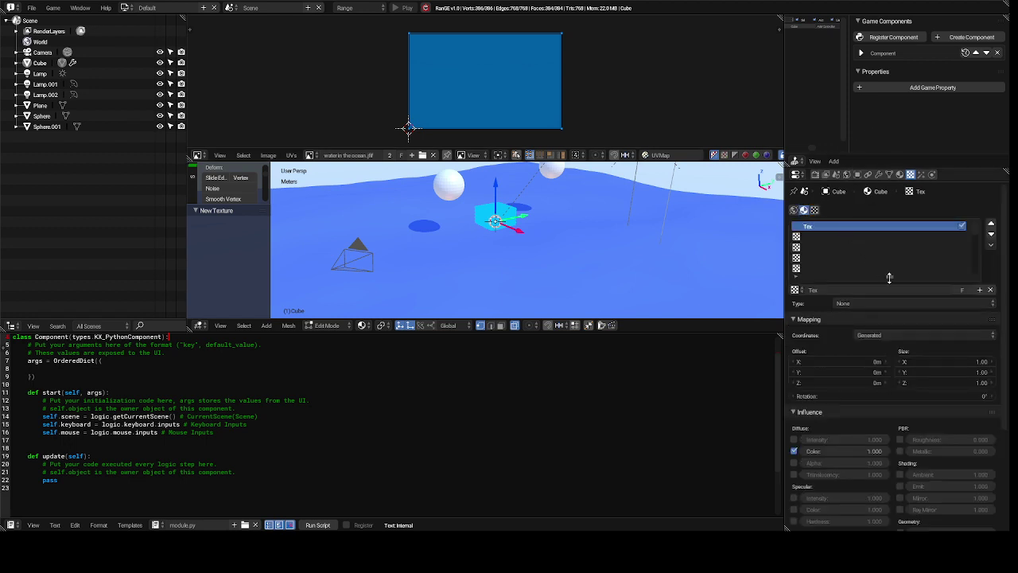
{"action": "left_click", "coordinate": [894, 335]}
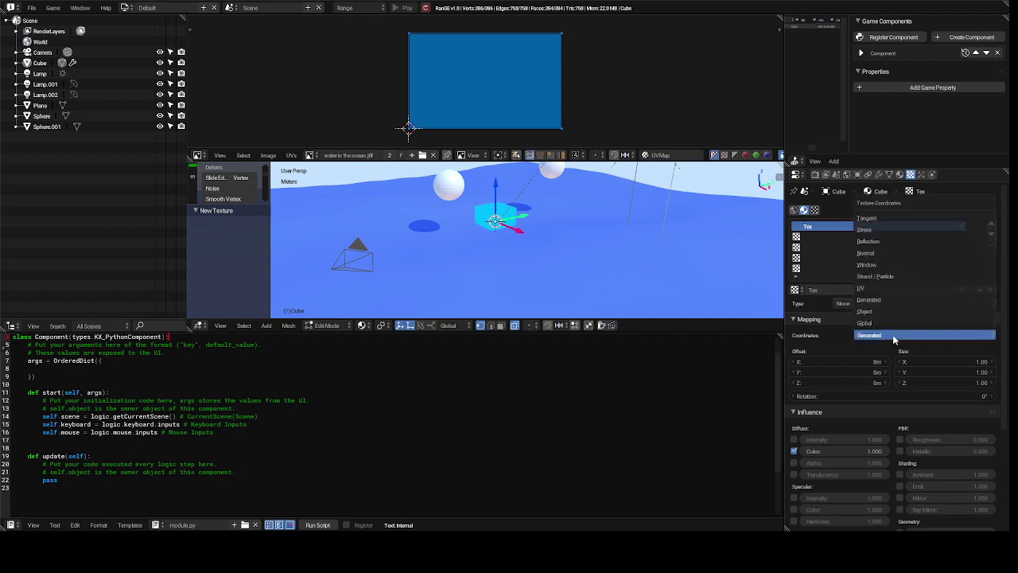
{"action": "left_click", "coordinate": [888, 288]}
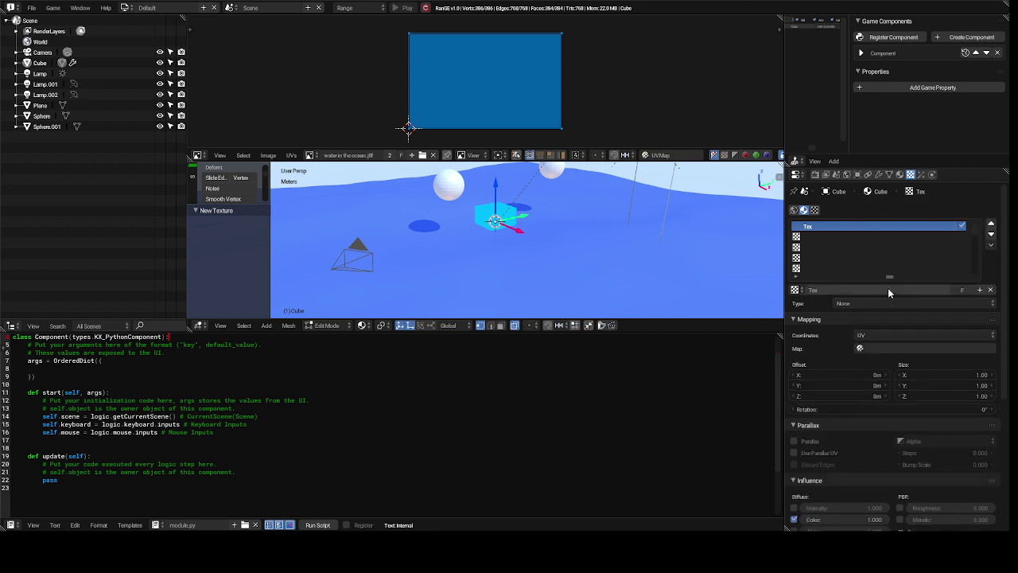
Replace the empty texture "Tex" in the cube material's first slot with the existing image texture "Texture".
{"action": "left_click", "coordinate": [797, 237]}
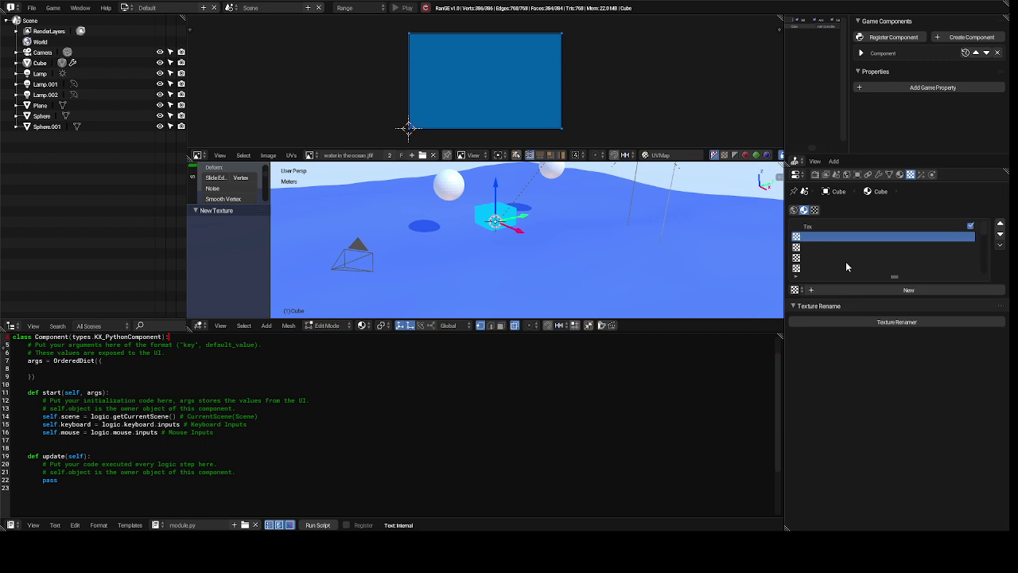
{"action": "left_click", "coordinate": [798, 228]}
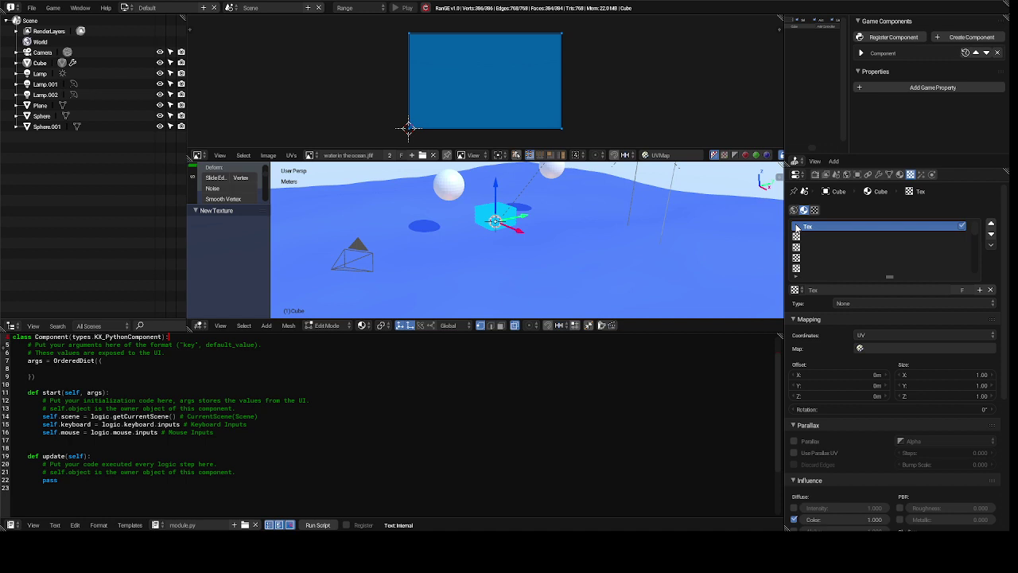
{"action": "left_click", "coordinate": [991, 291]}
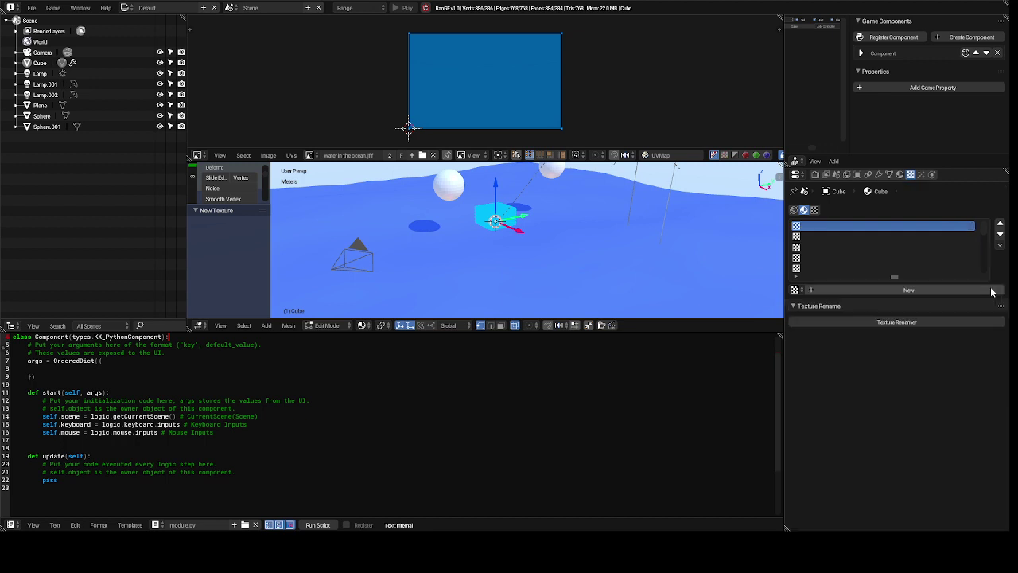
{"action": "left_click", "coordinate": [988, 291]}
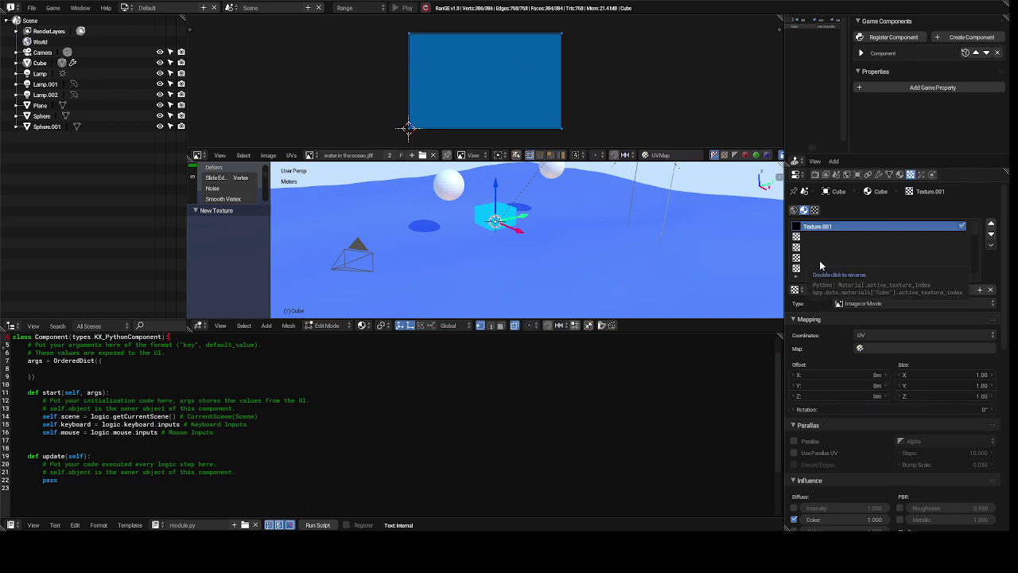
{"action": "left_click", "coordinate": [795, 290]}
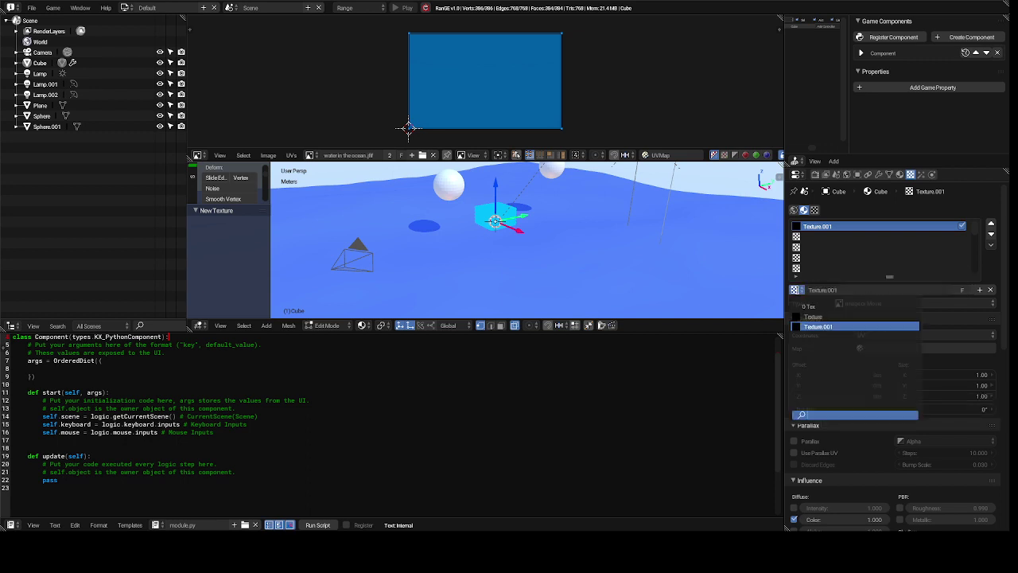
{"action": "left_click", "coordinate": [812, 316]}
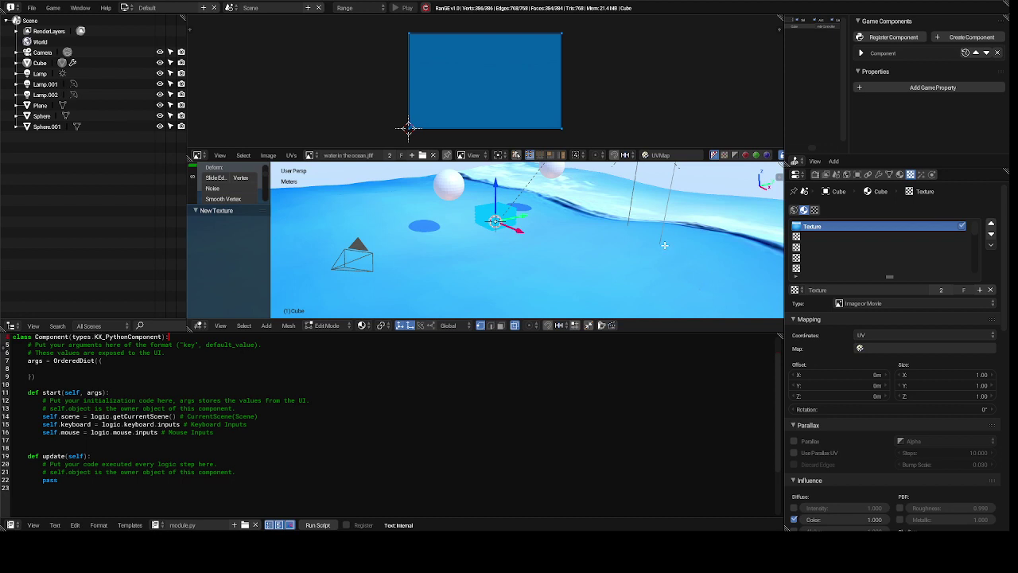
Leave Edit Mode and put the cube in Object Mode without separating any geometry.
{"action": "key", "text": "p"}
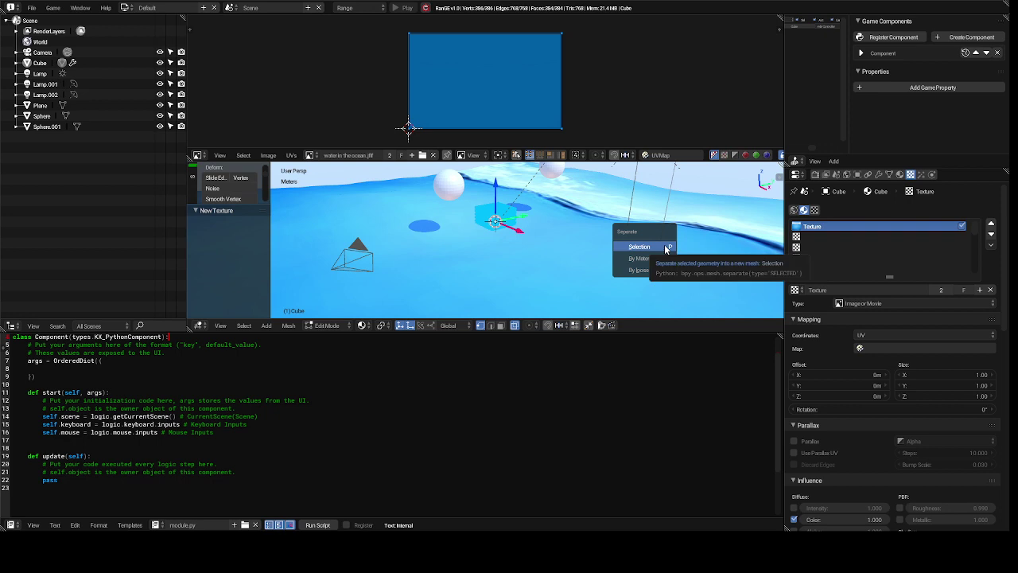
{"action": "left_click", "coordinate": [667, 249]}
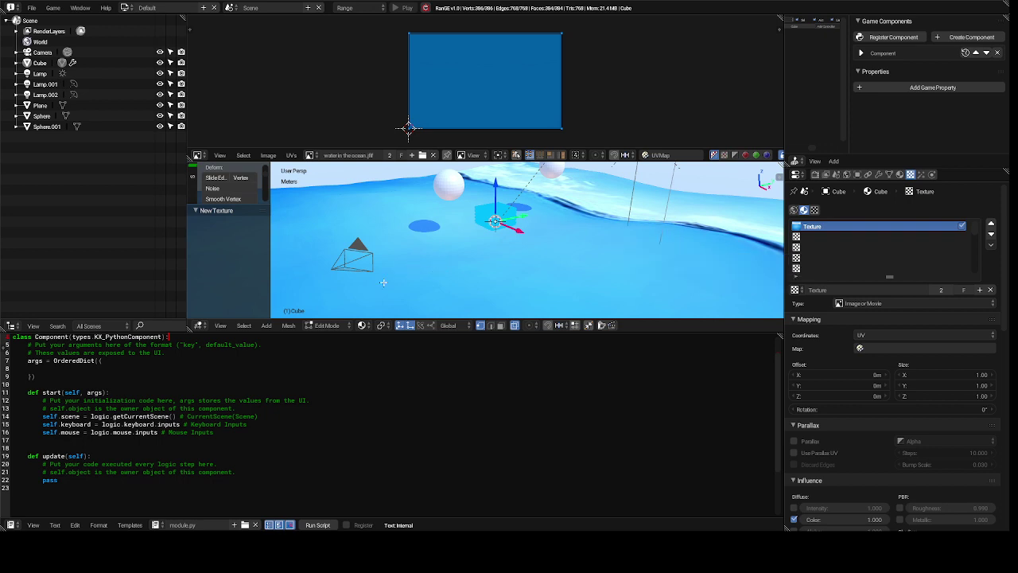
{"action": "left_click", "coordinate": [334, 329]}
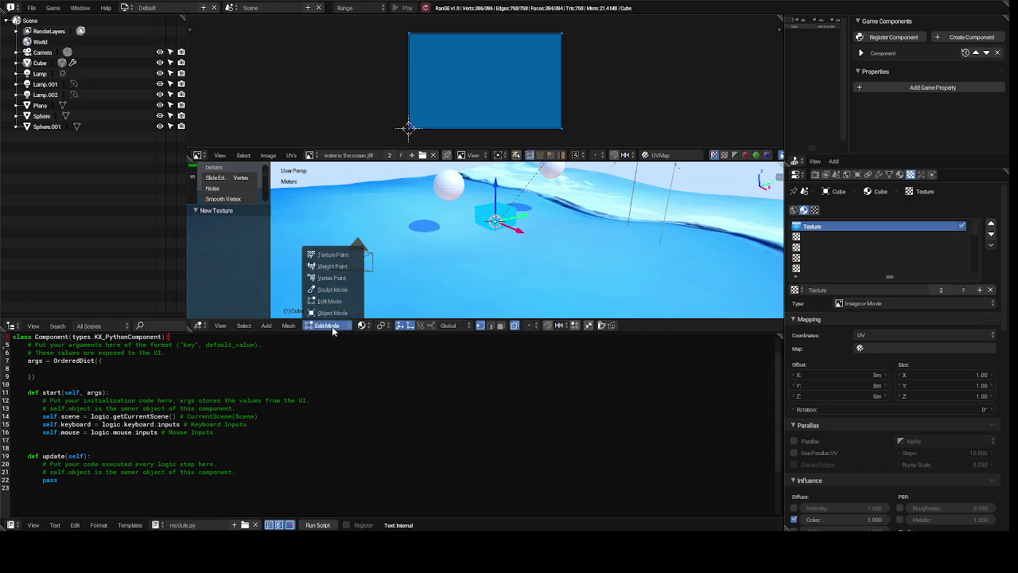
{"action": "left_click", "coordinate": [331, 313]}
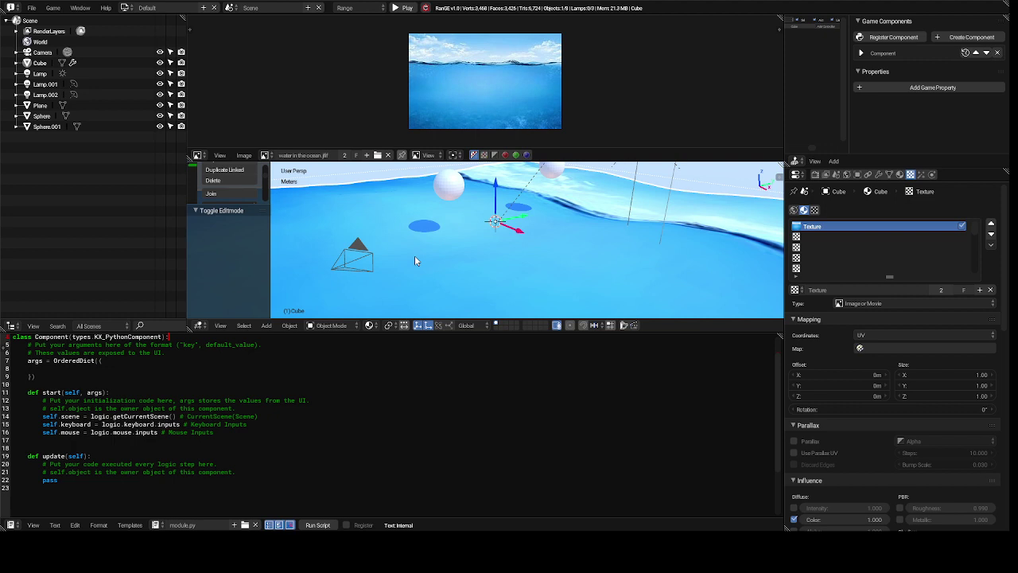
Run the game preview twice, once close up and once with the whole ocean surface in view, stopping it each time.
{"action": "key", "text": "p"}
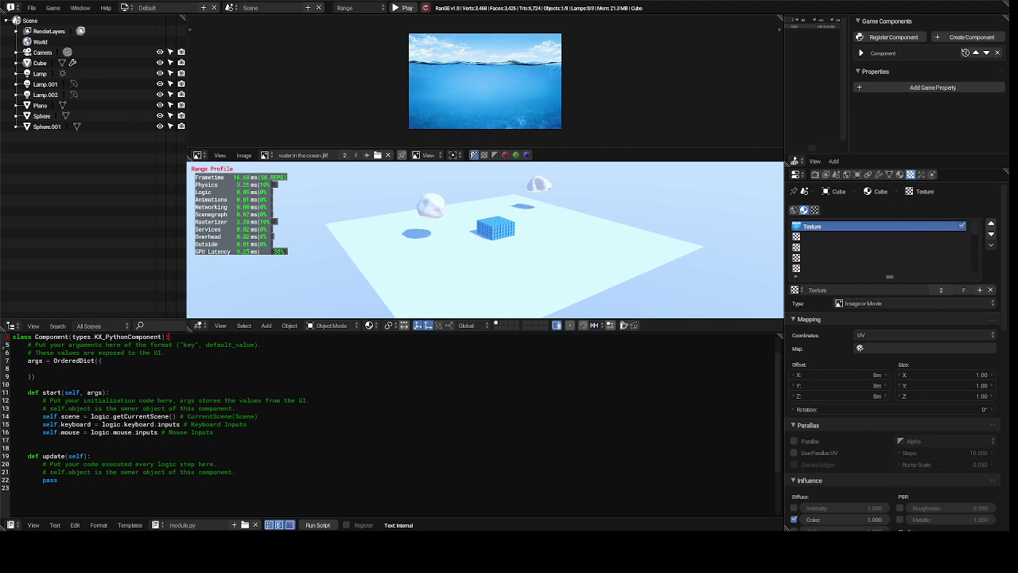
{"action": "key", "text": "Escape"}
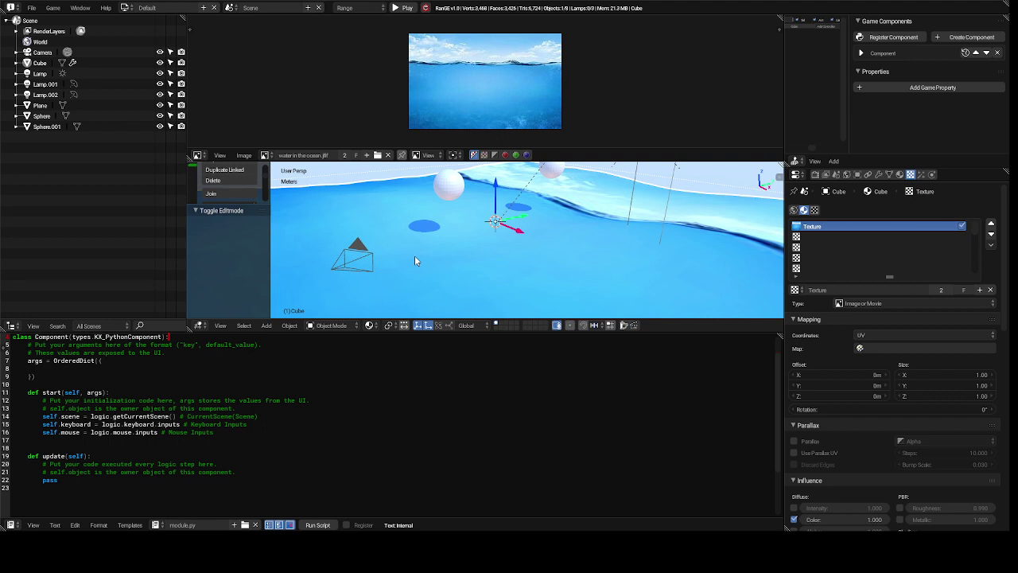
{"action": "scroll", "coordinate": [415, 260], "scroll_direction": "down", "scroll_amount": 6}
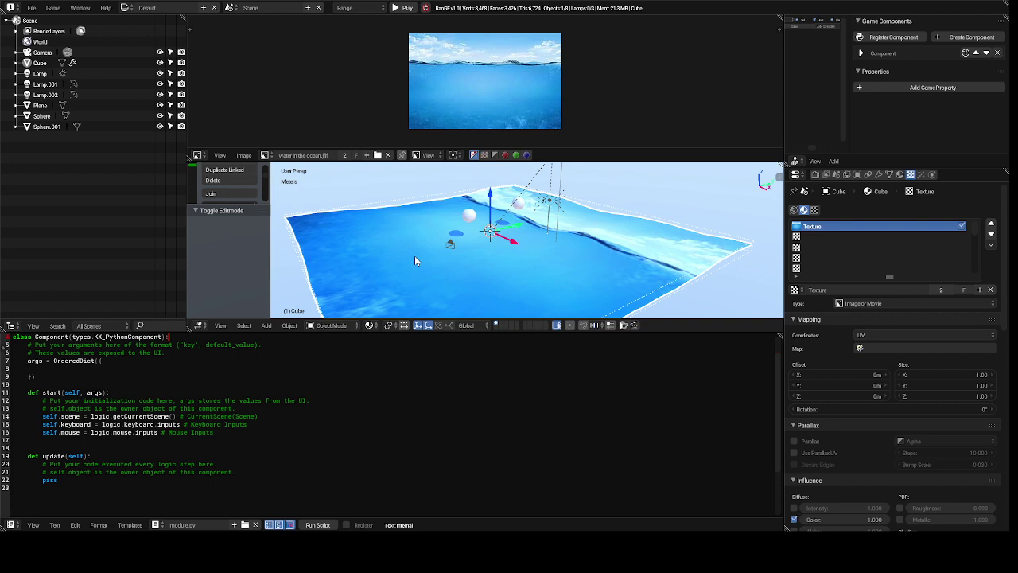
{"action": "scroll", "coordinate": [414, 260], "scroll_direction": "down", "scroll_amount": 2}
{"action": "scroll", "coordinate": [415, 260], "scroll_direction": "down", "scroll_amount": 1}
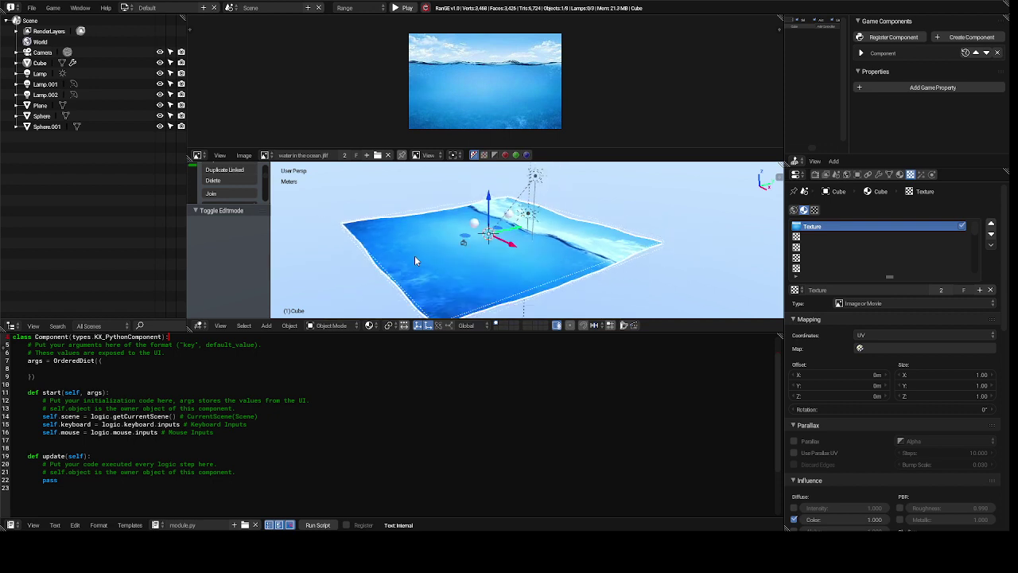
{"action": "scroll", "coordinate": [414, 260], "scroll_direction": "down", "scroll_amount": 1}
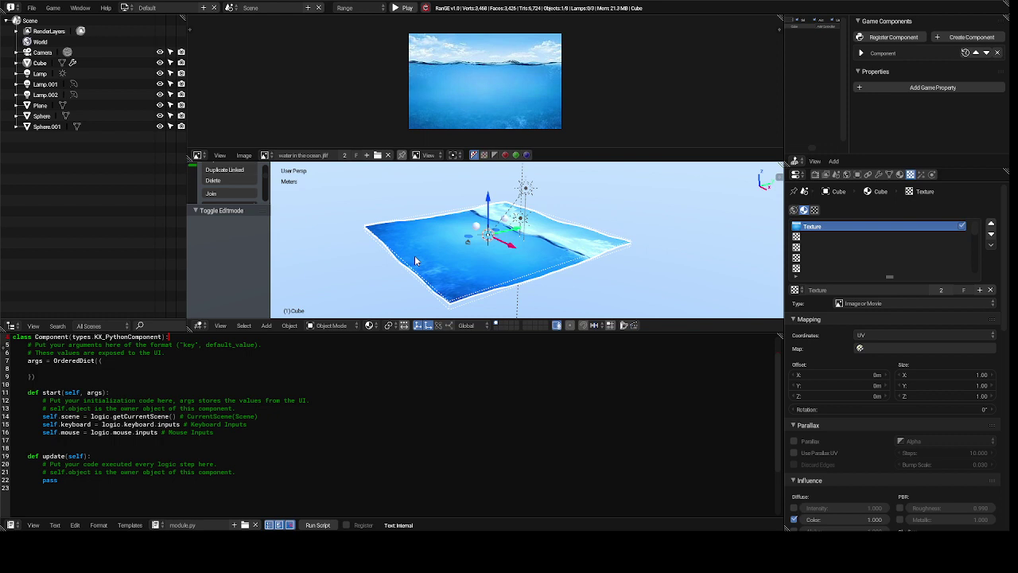
{"action": "key", "text": "p"}
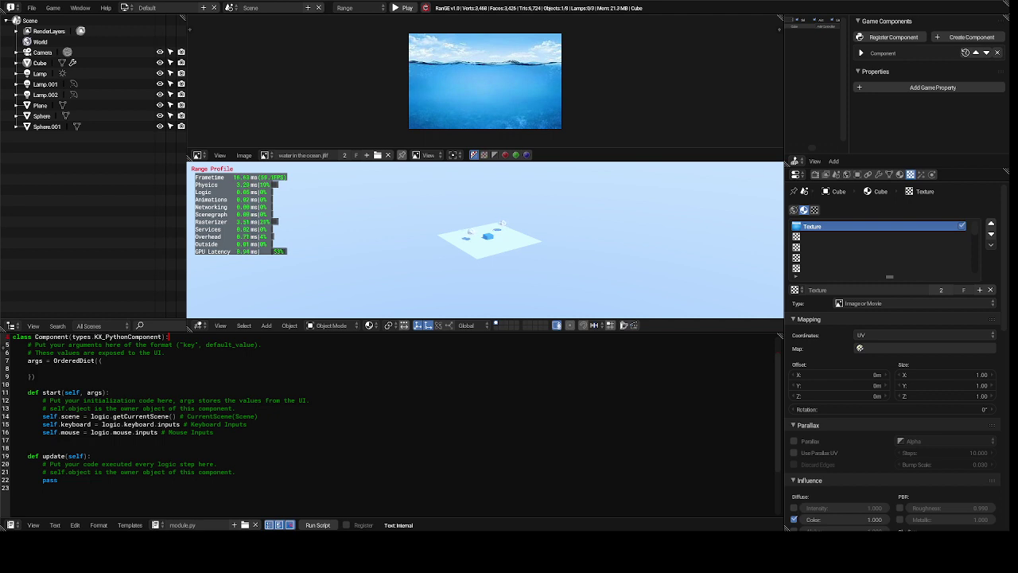
{"action": "key", "text": "Escape"}
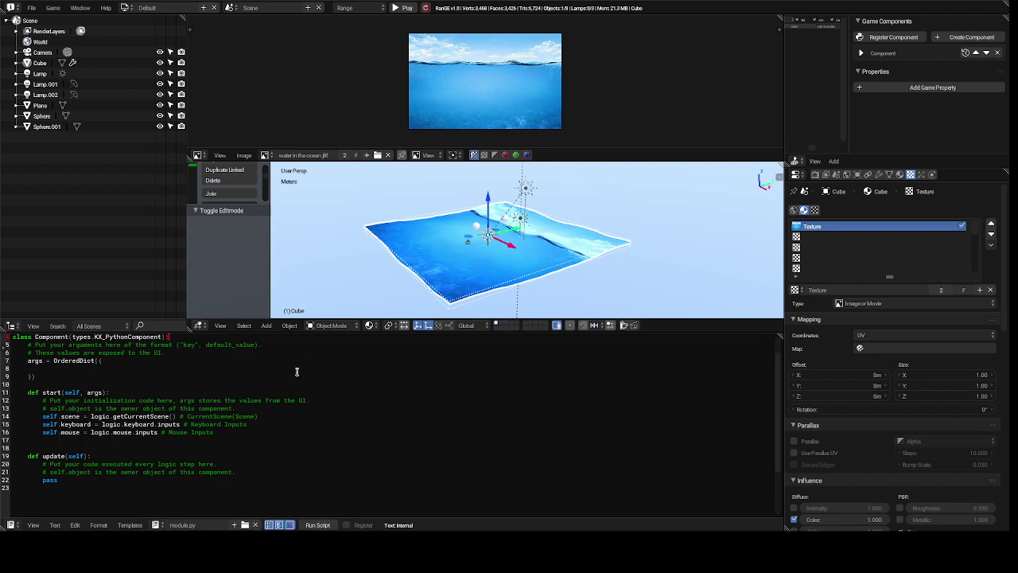
Return the cube to Edit Mode and assign UVMap as the mapping UV layer of its image texture.
{"action": "left_click", "coordinate": [327, 329]}
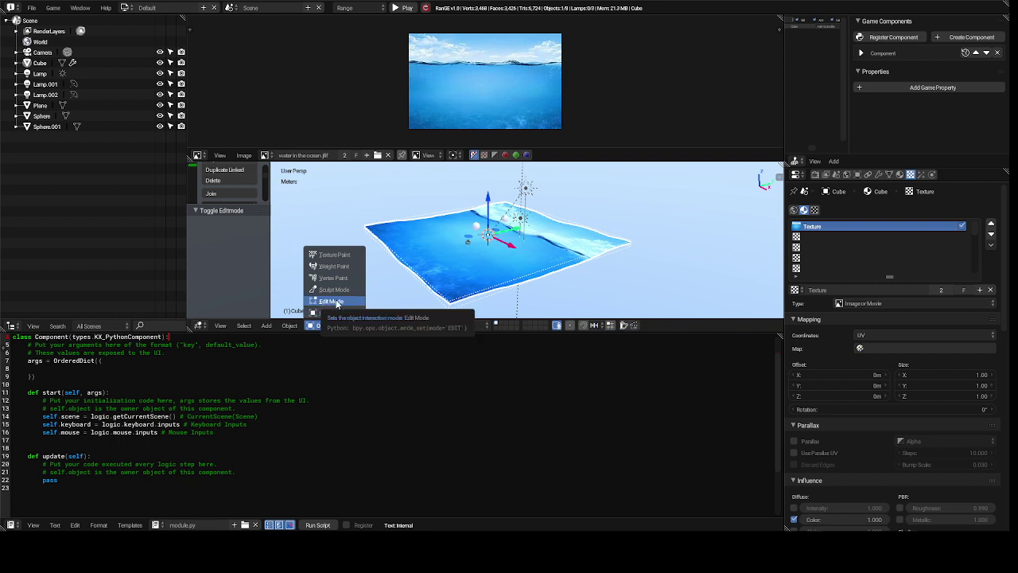
{"action": "left_click", "coordinate": [335, 303]}
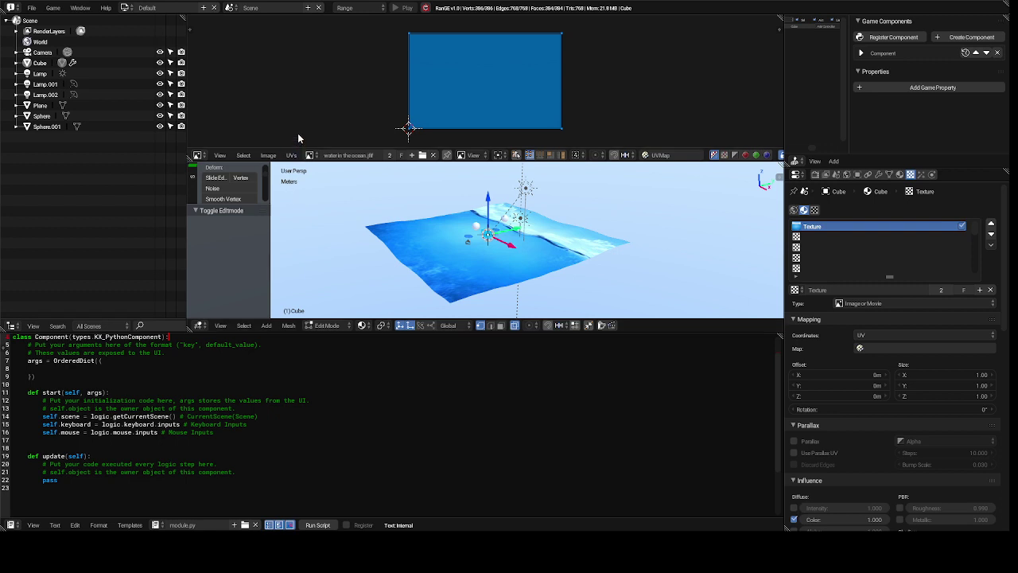
{"action": "left_click", "coordinate": [292, 160]}
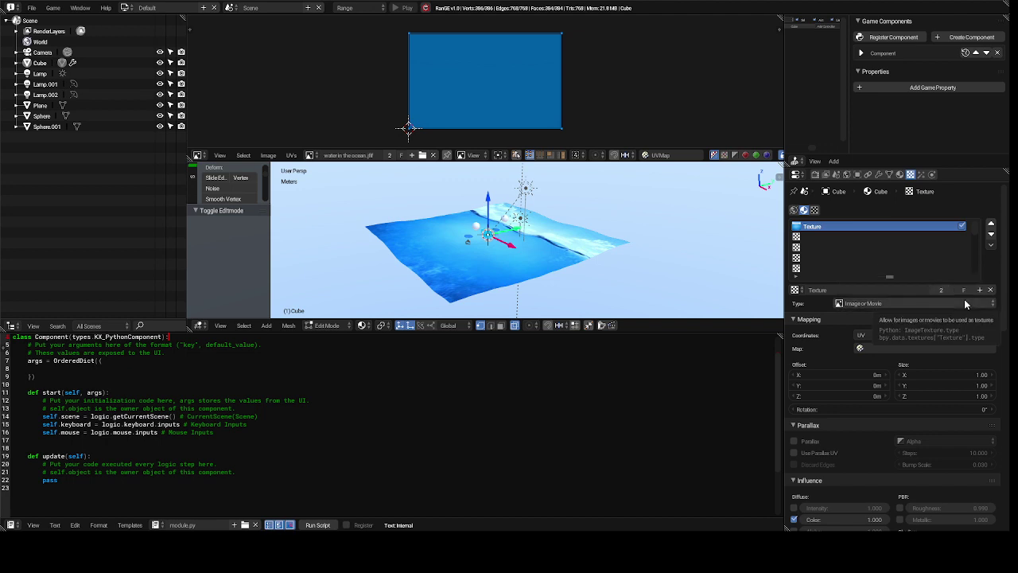
{"action": "left_click", "coordinate": [940, 349]}
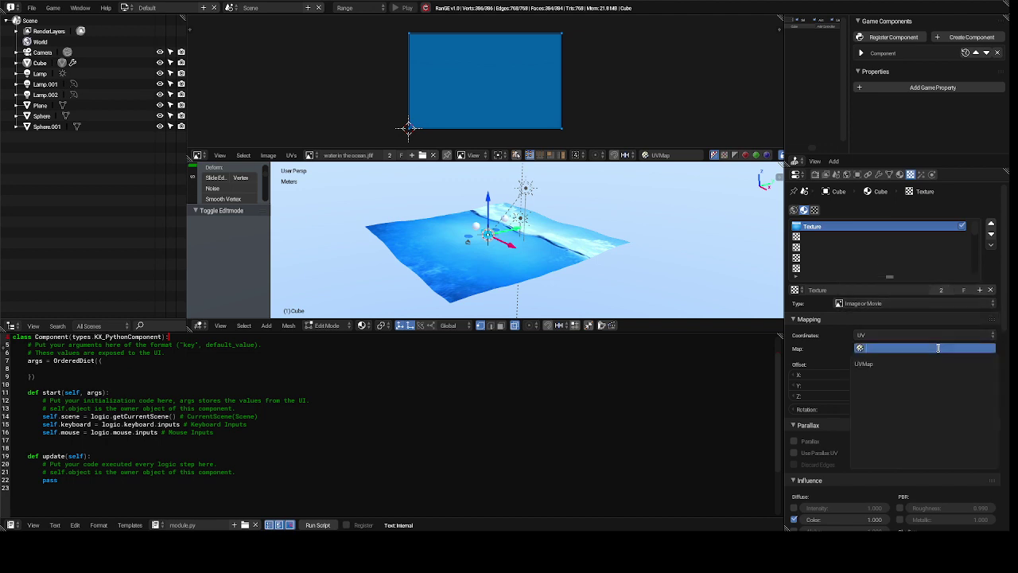
{"action": "left_click", "coordinate": [923, 364]}
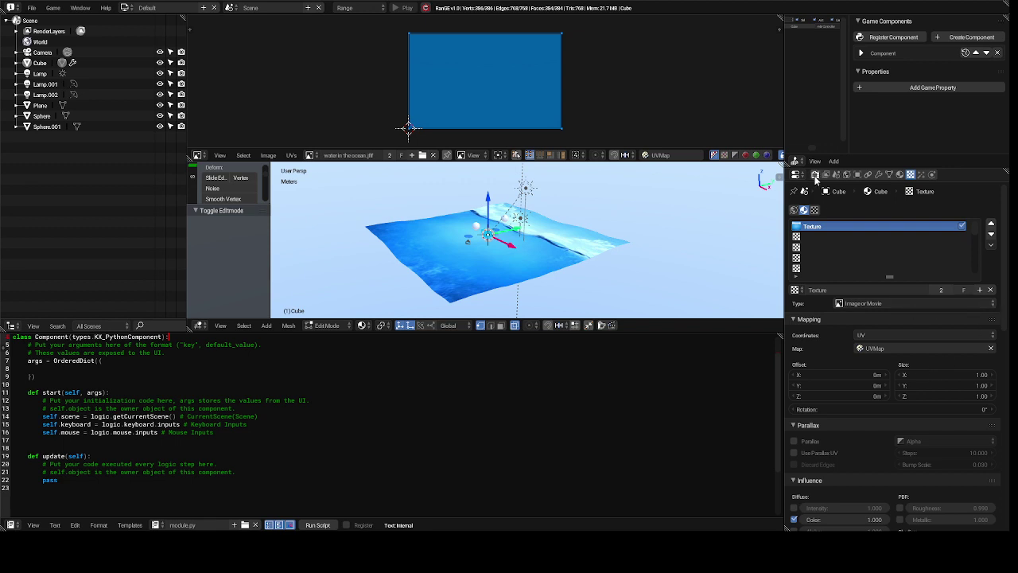
Check the scene's game render settings and switch the render engine from Range to Blender Render.
{"action": "left_click", "coordinate": [815, 175]}
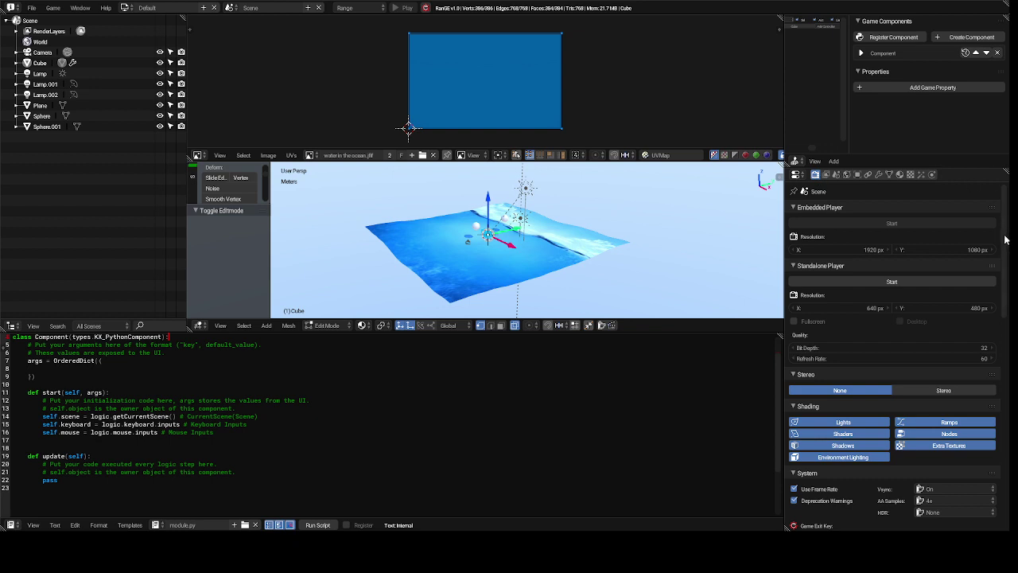
{"action": "scroll", "coordinate": [1005, 239], "scroll_direction": "down", "scroll_amount": 5}
{"action": "scroll", "coordinate": [896, 358], "scroll_direction": "down", "scroll_amount": 10}
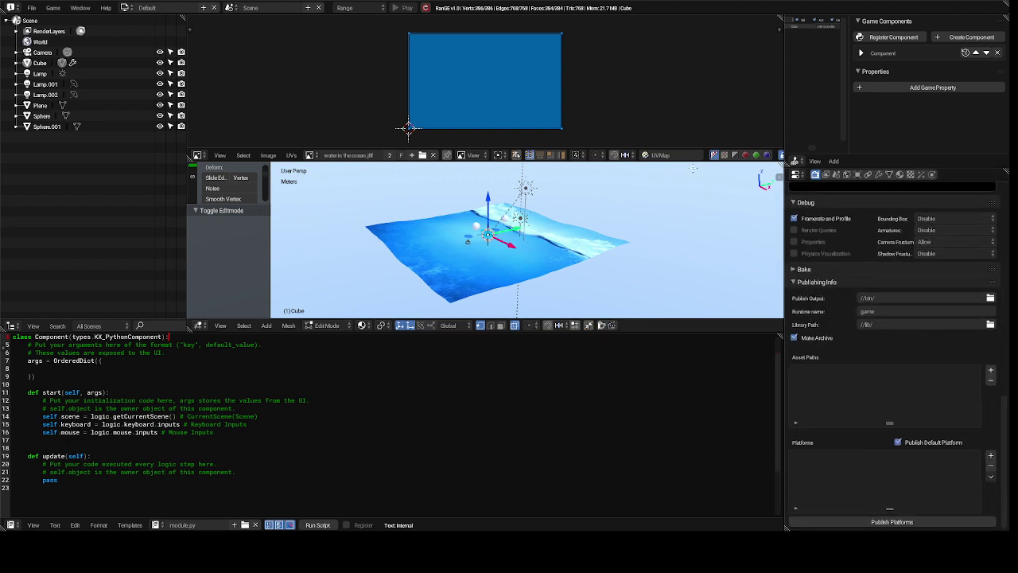
{"action": "left_click", "coordinate": [365, 9]}
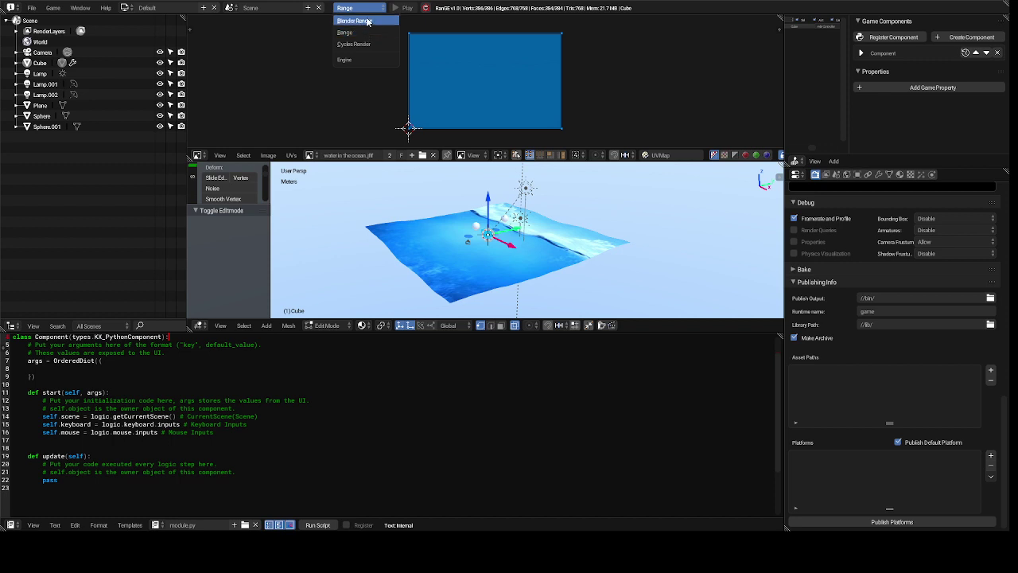
{"action": "left_click", "coordinate": [367, 22]}
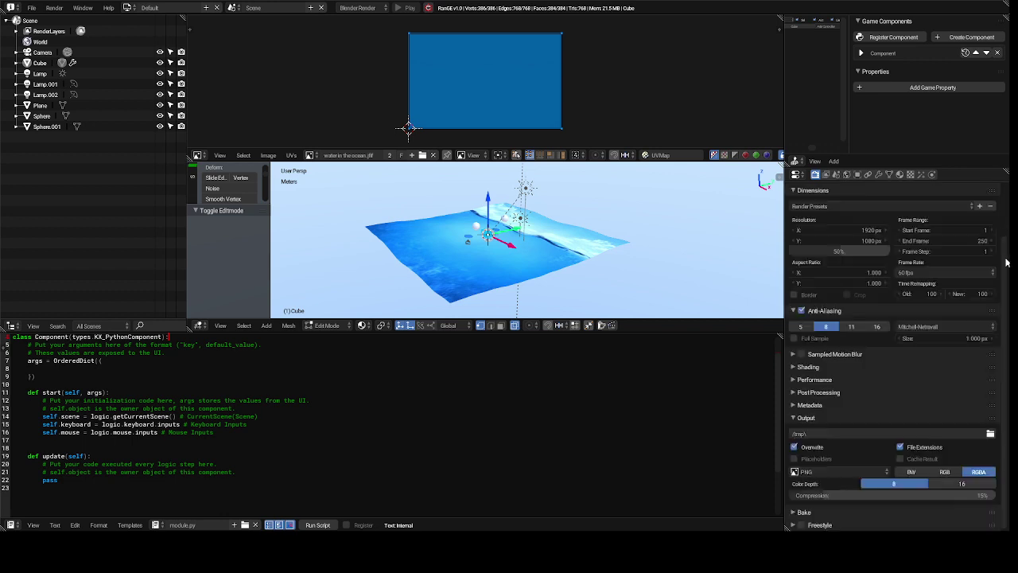
{"action": "left_click_drag", "start_coordinate": [1007, 262], "coordinate": [1008, 232]}
{"action": "left_click", "coordinate": [951, 326]}
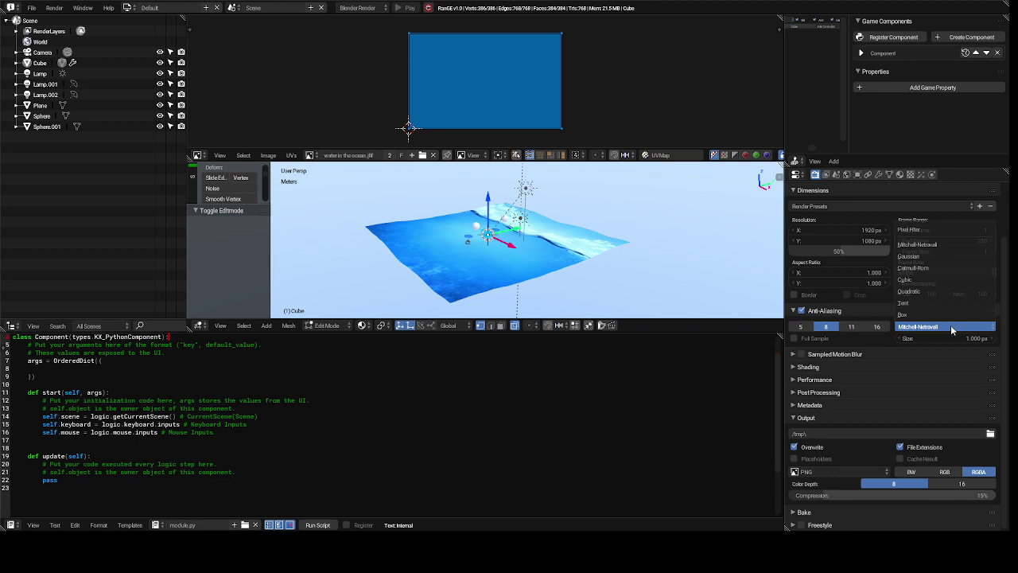
{"action": "left_click", "coordinate": [951, 326]}
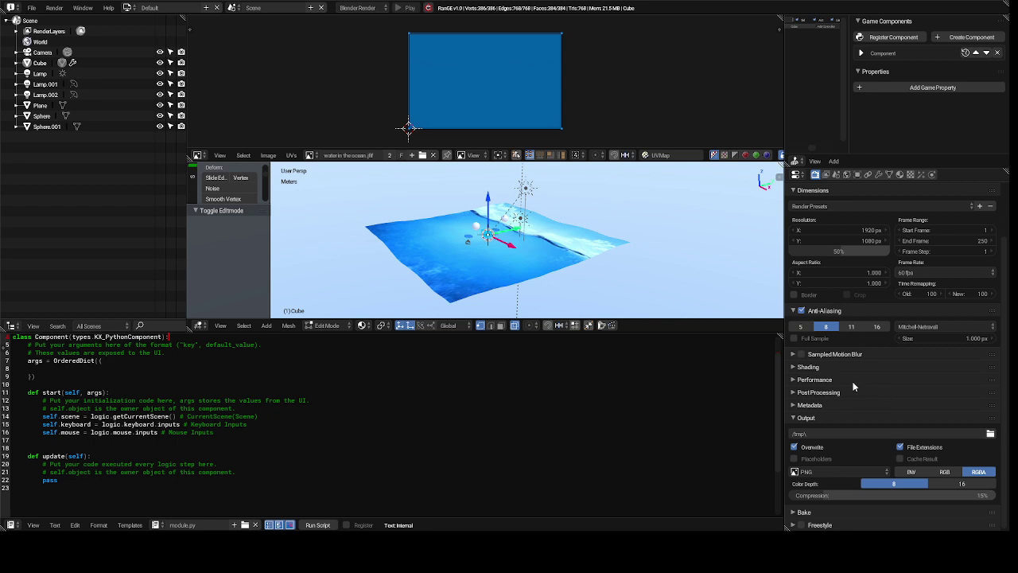
Try Transparent as the alpha mode in the render shading settings and set it back to Sky.
{"action": "left_click", "coordinate": [809, 367]}
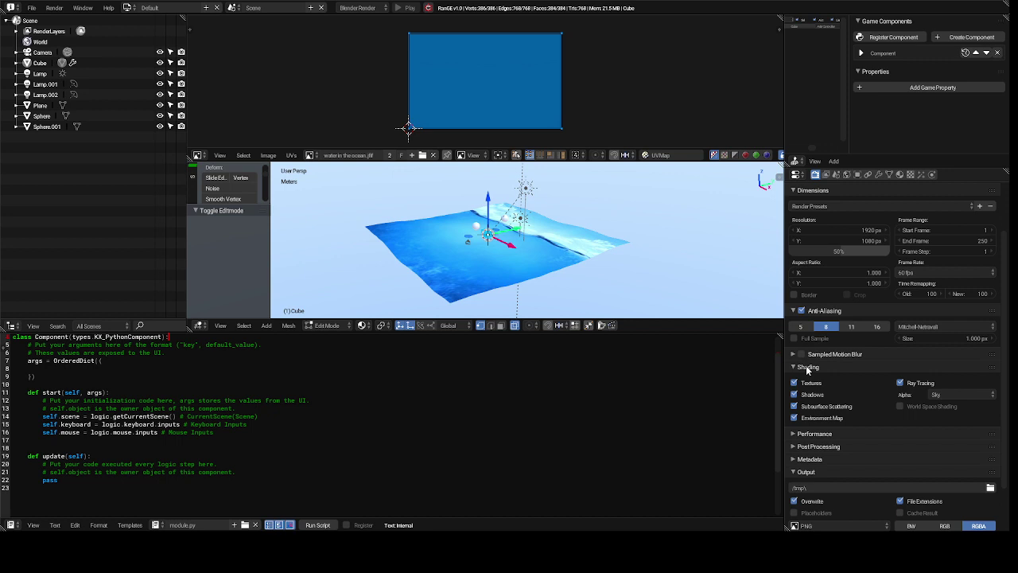
{"action": "left_click", "coordinate": [959, 395]}
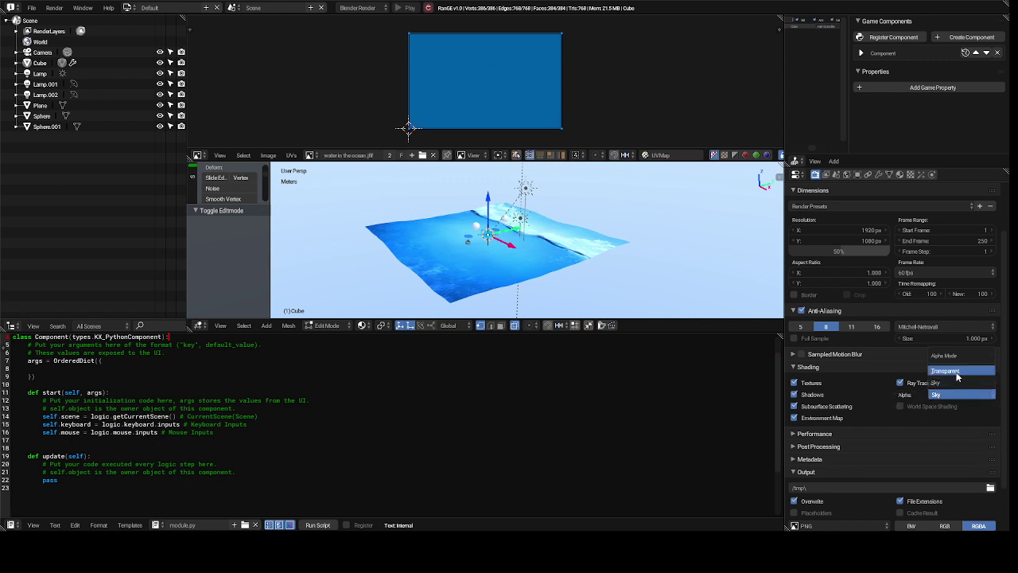
{"action": "left_click", "coordinate": [959, 374]}
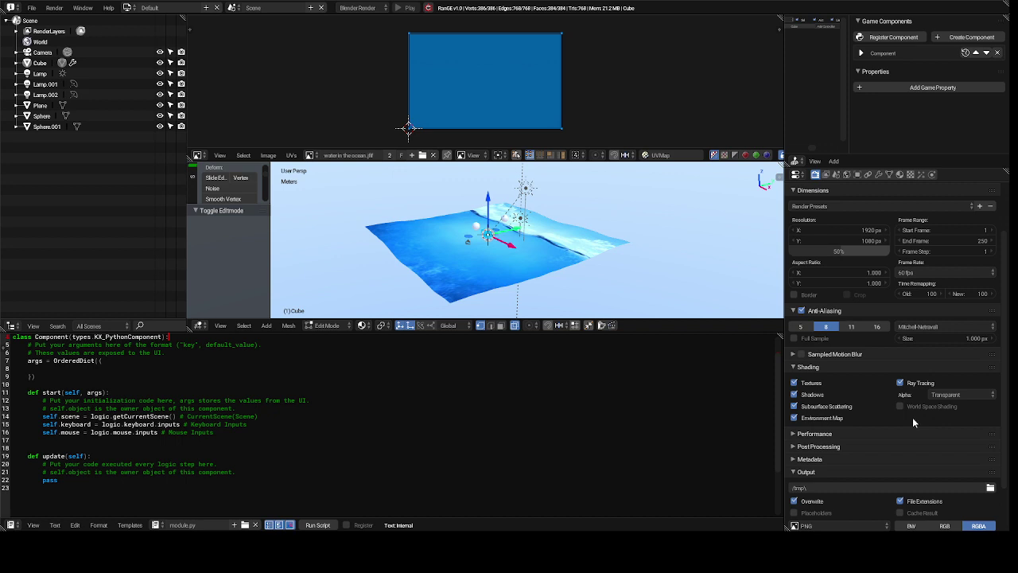
{"action": "left_click", "coordinate": [950, 396]}
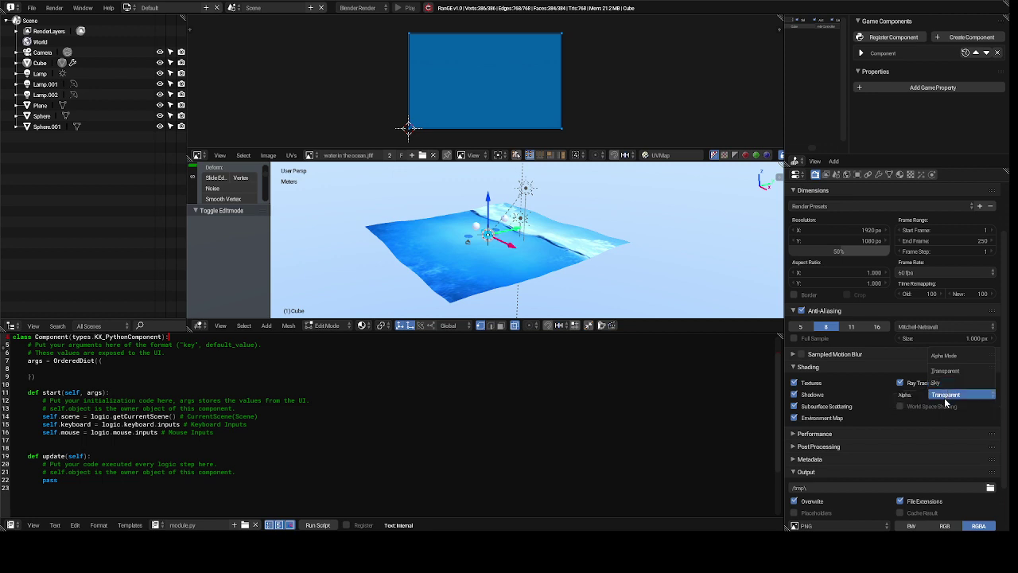
{"action": "left_click", "coordinate": [948, 384]}
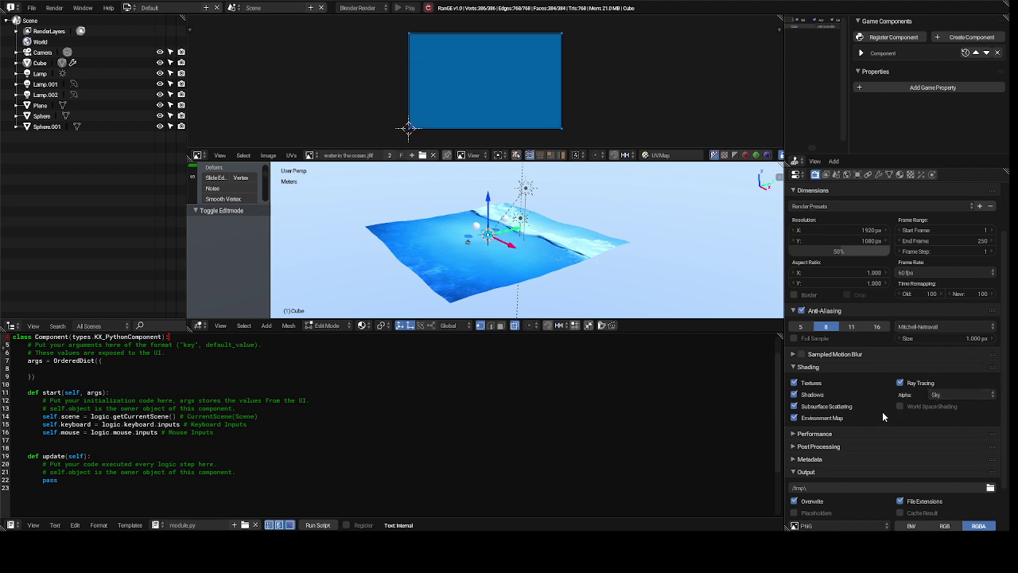
{"action": "left_click", "coordinate": [793, 368]}
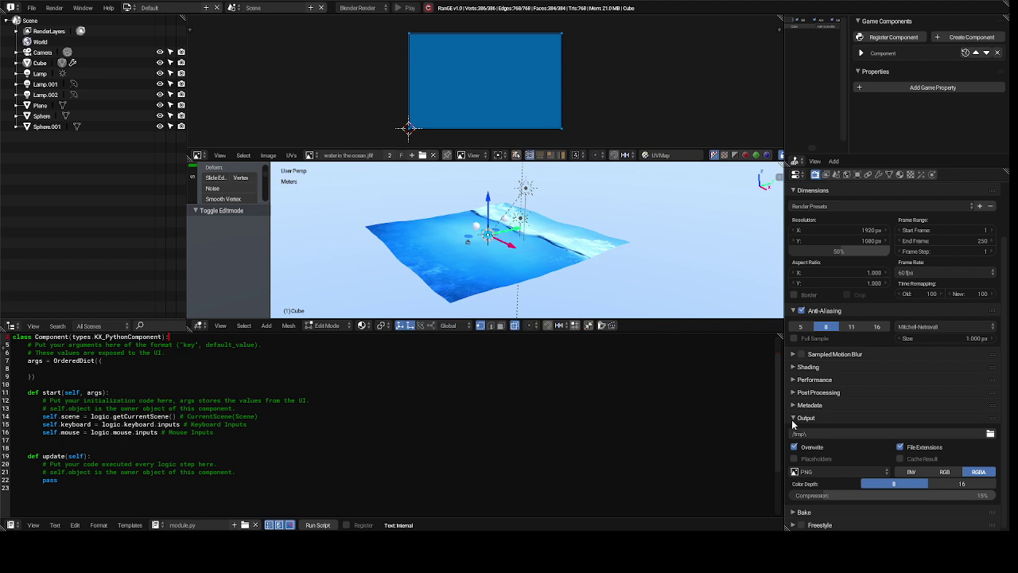
Enable Cache Result in the render output settings.
{"action": "left_click", "coordinate": [901, 460]}
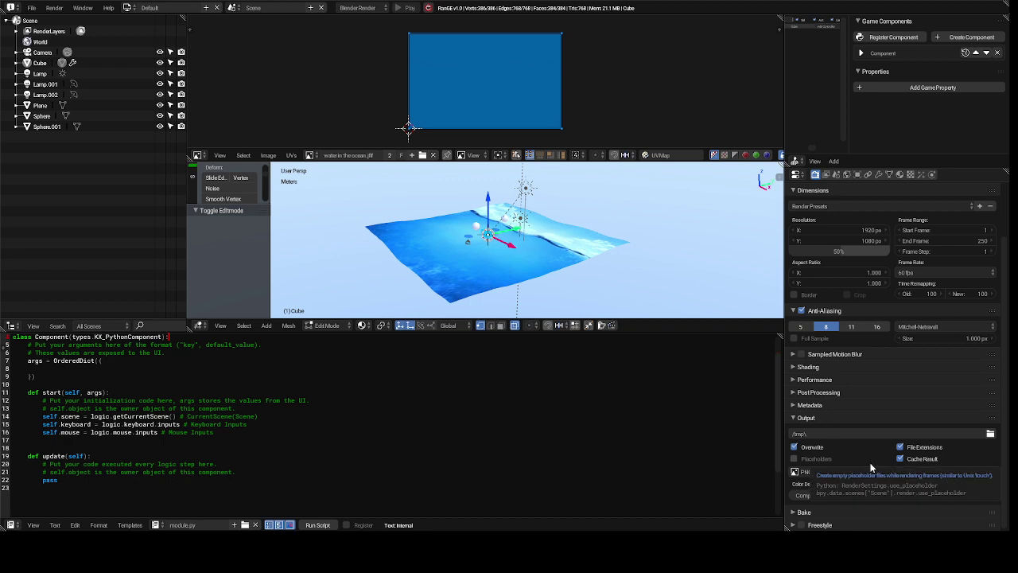
Enable Placeholders in the render output settings.
{"action": "left_click", "coordinate": [794, 460]}
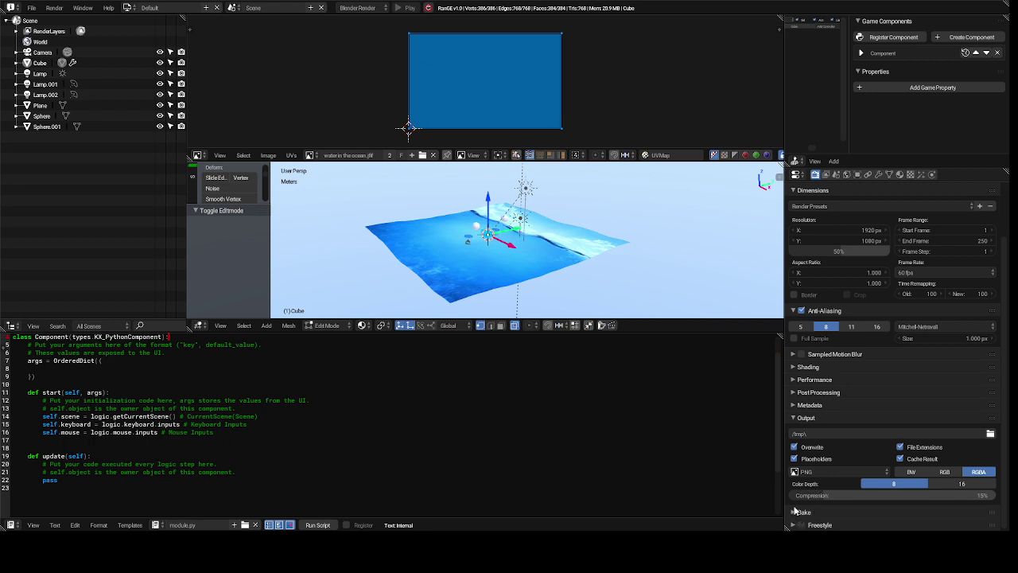
{"action": "left_click", "coordinate": [794, 495]}
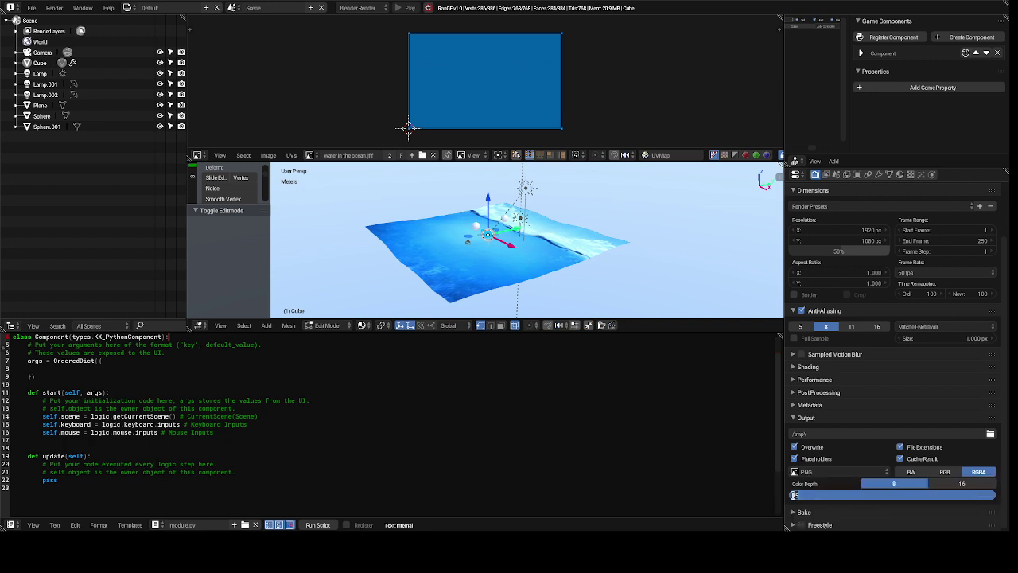
{"action": "left_click", "coordinate": [793, 510]}
Enable Selected to Active in the bake settings and set the bake mode to Textures.
{"action": "left_click", "coordinate": [794, 512]}
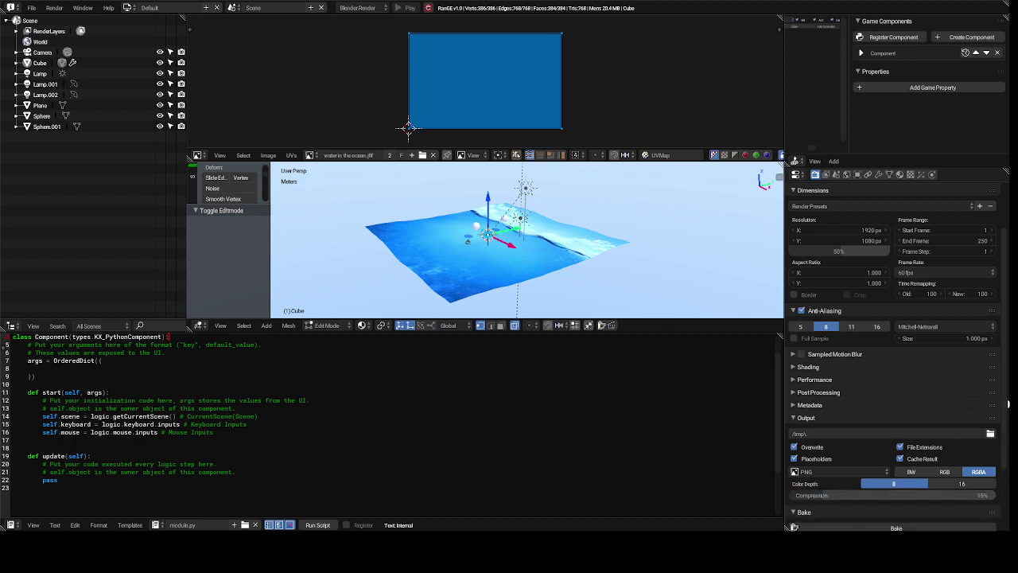
{"action": "left_click_drag", "start_coordinate": [1006, 405], "coordinate": [1008, 482]}
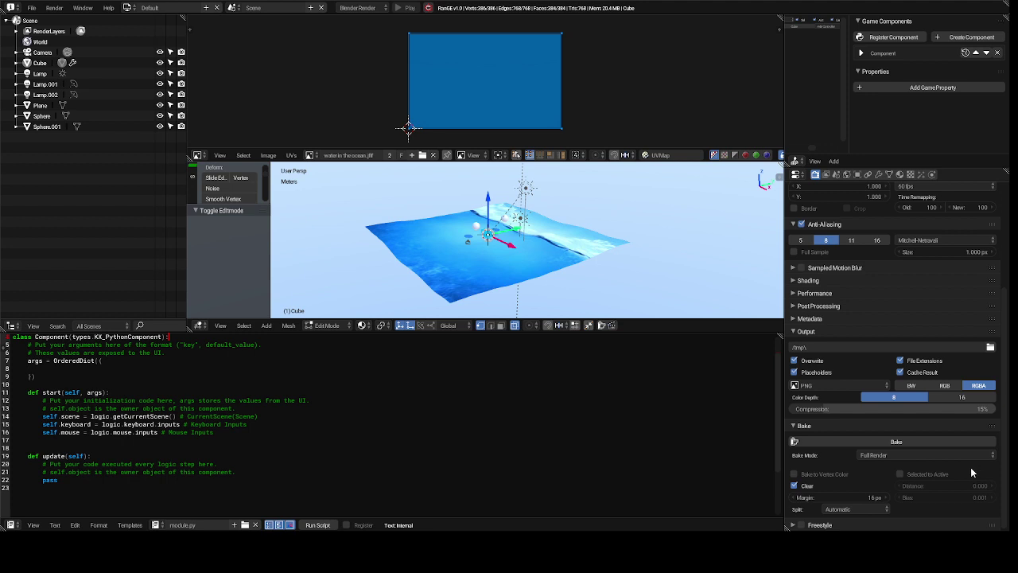
{"action": "left_click", "coordinate": [926, 476]}
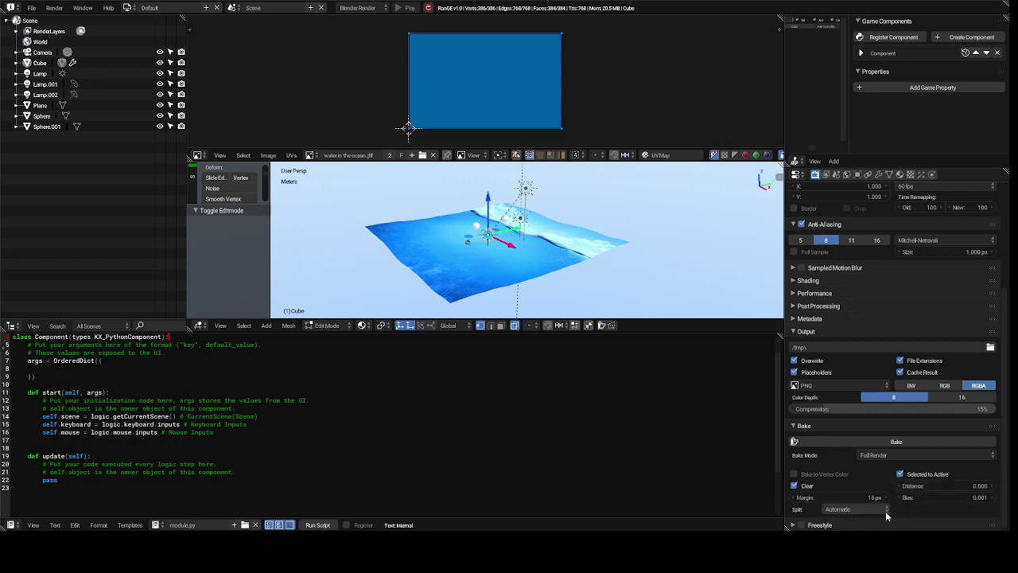
{"action": "left_click", "coordinate": [912, 455]}
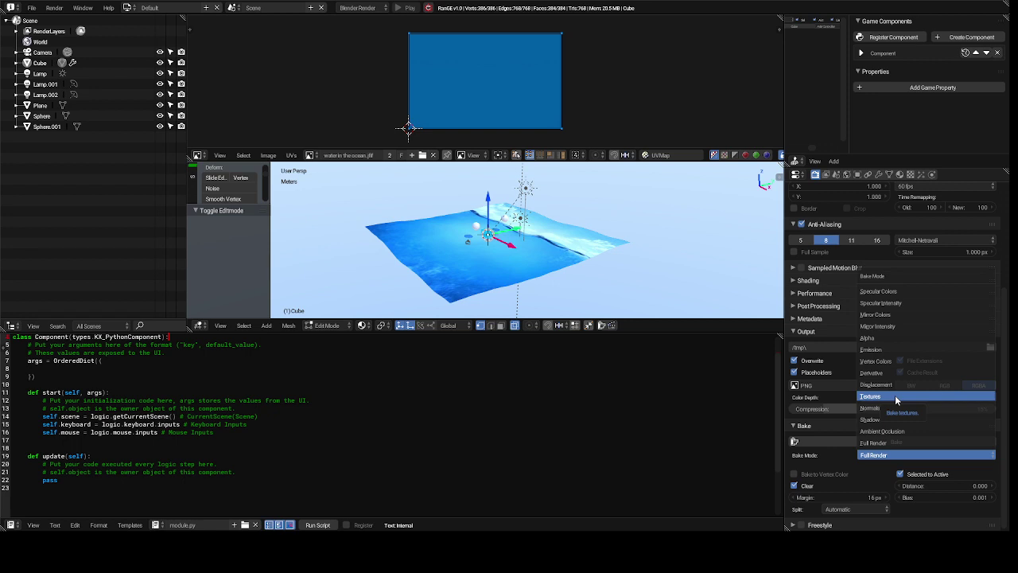
{"action": "left_click", "coordinate": [895, 396]}
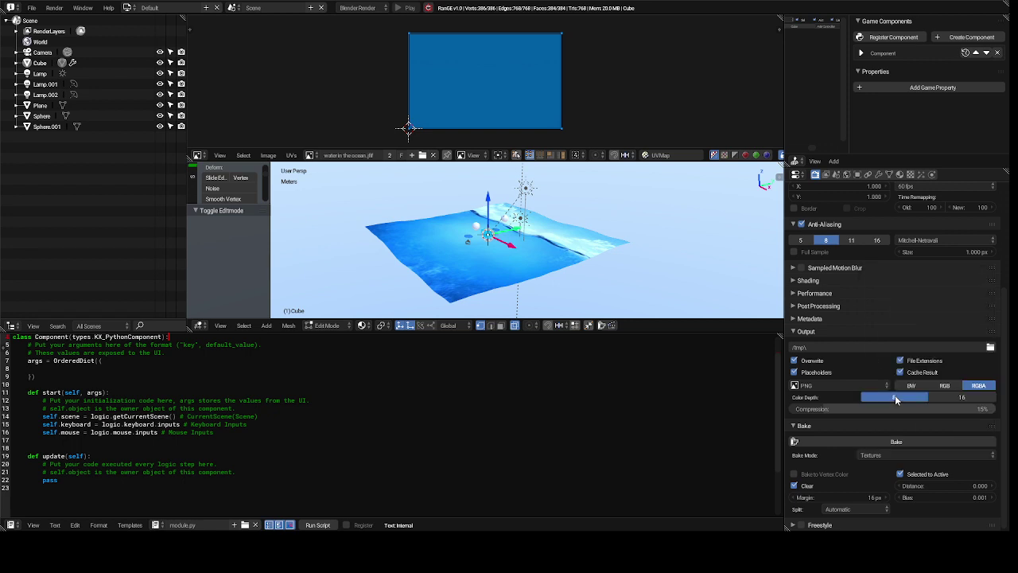
Try to bake the cube's textures, toggling the mesh selection off and on between attempts.
{"action": "left_click", "coordinate": [911, 442]}
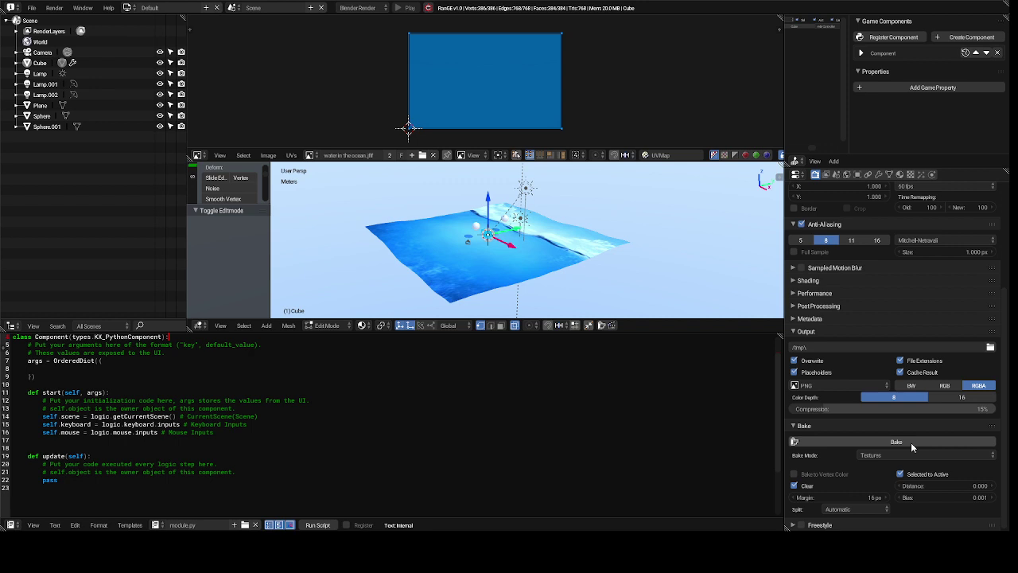
{"action": "left_click", "coordinate": [911, 442]}
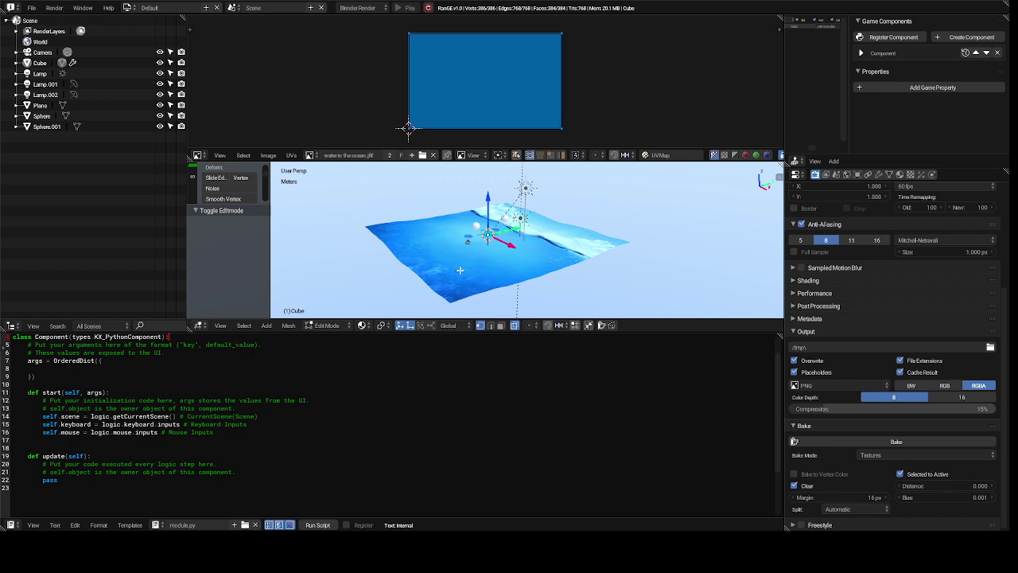
{"action": "key", "text": "a"}
{"action": "key", "text": "a"}
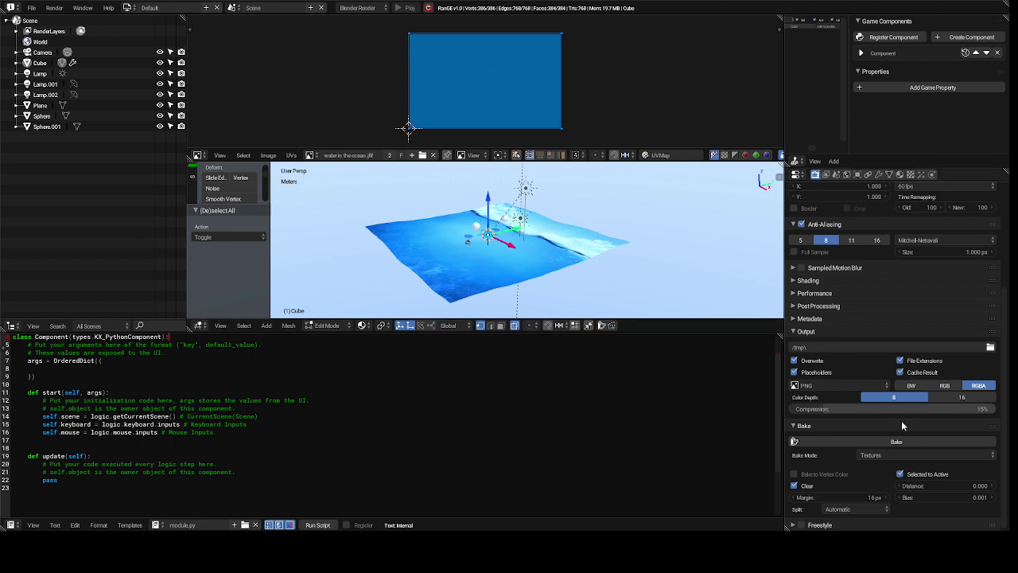
{"action": "left_click", "coordinate": [864, 445]}
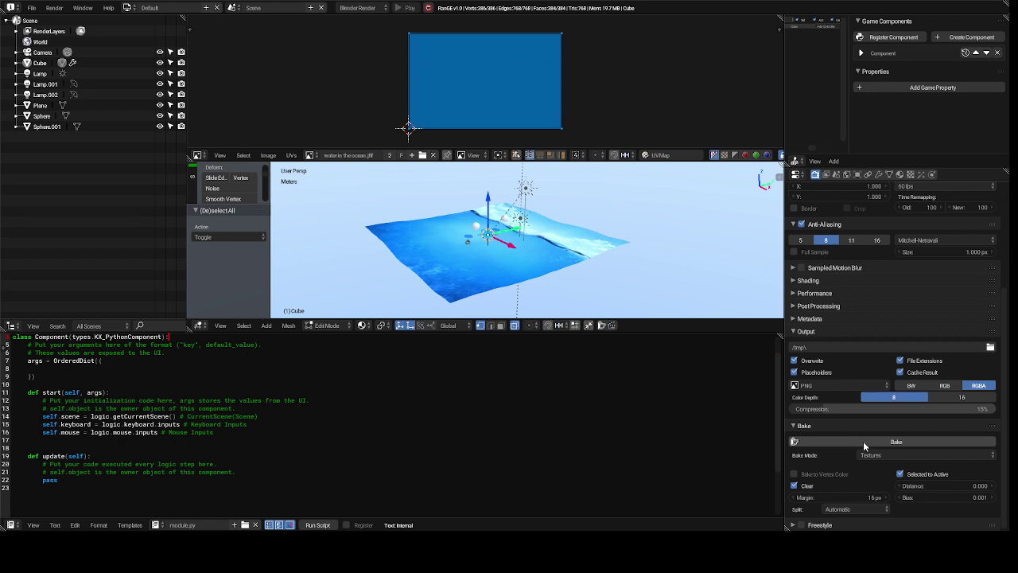
{"action": "left_click", "coordinate": [863, 441]}
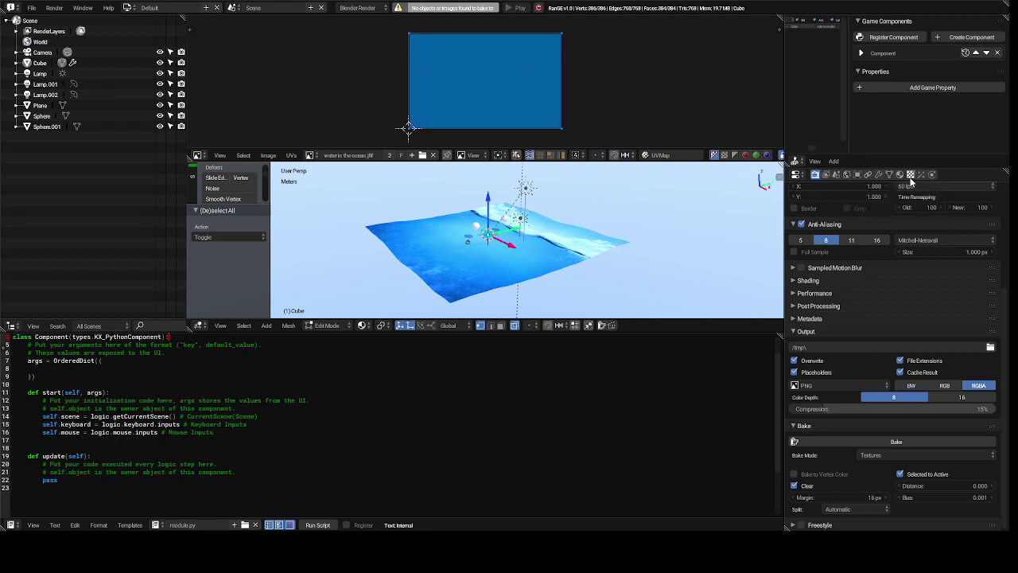
Inspect the cube's material and texture settings, including the brush texture.
{"action": "left_click", "coordinate": [900, 175]}
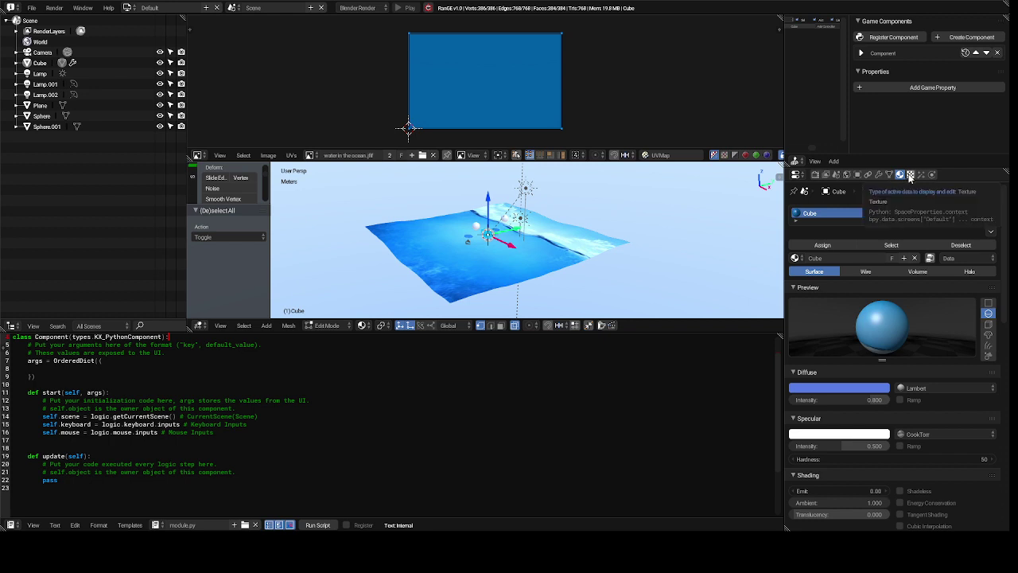
{"action": "left_click", "coordinate": [910, 175]}
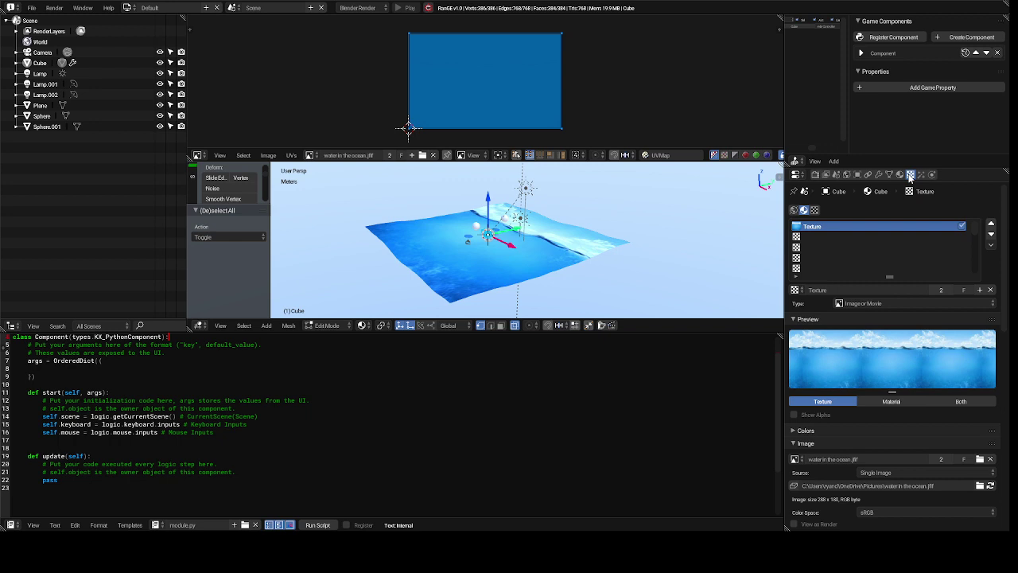
{"action": "left_click", "coordinate": [815, 210]}
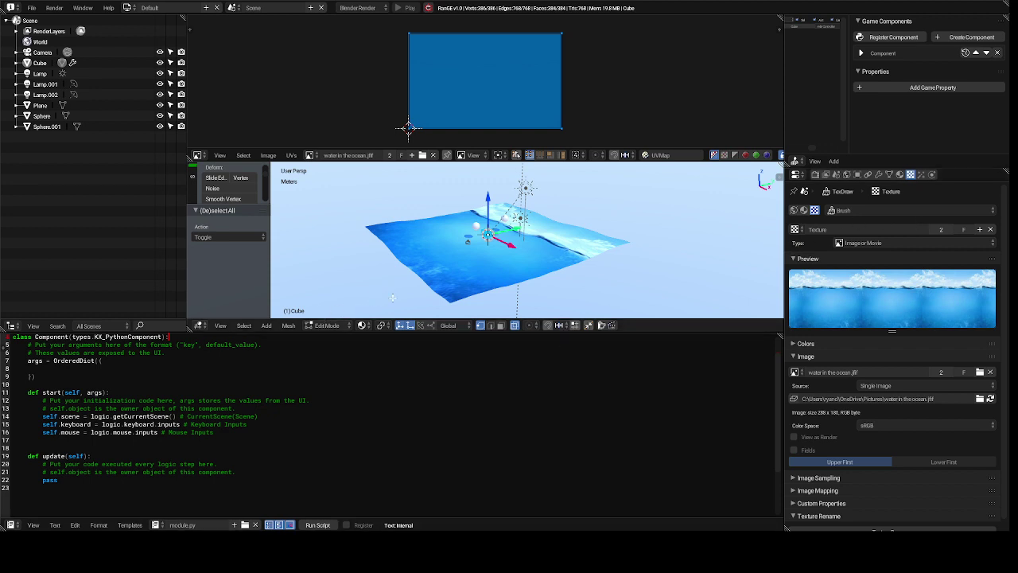
Activate edge and face selection alongside vertex selection and try the texture bake again.
{"action": "left_click", "coordinate": [492, 326], "text": "shift"}
{"action": "left_click", "coordinate": [501, 327], "text": "shift"}
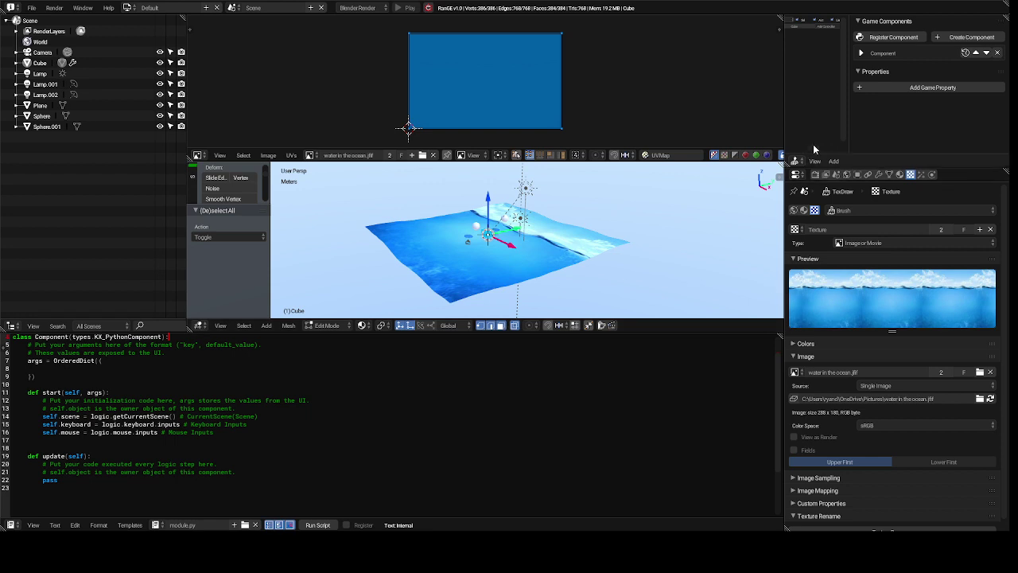
{"action": "left_click", "coordinate": [818, 180]}
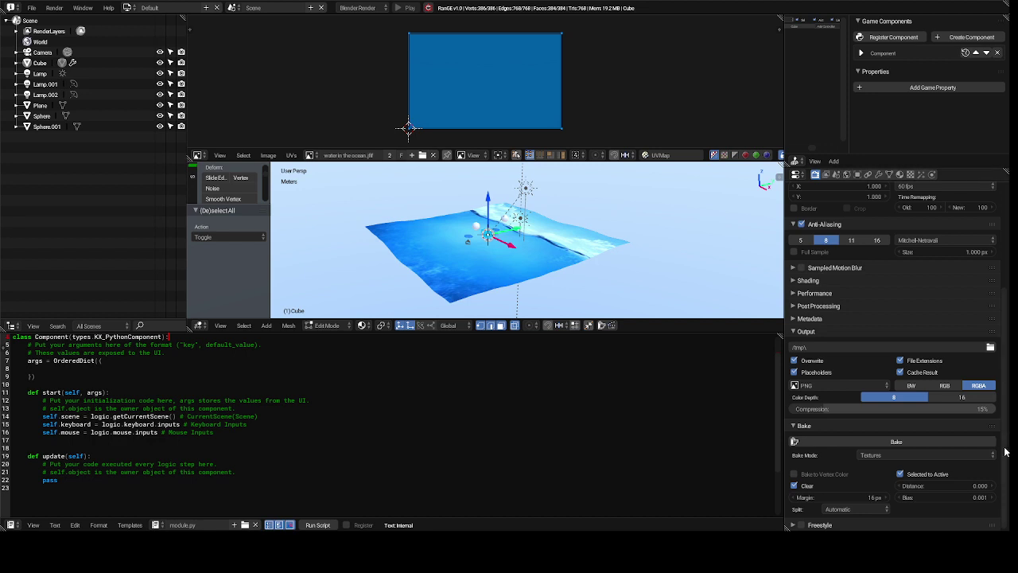
{"action": "left_click", "coordinate": [904, 442]}
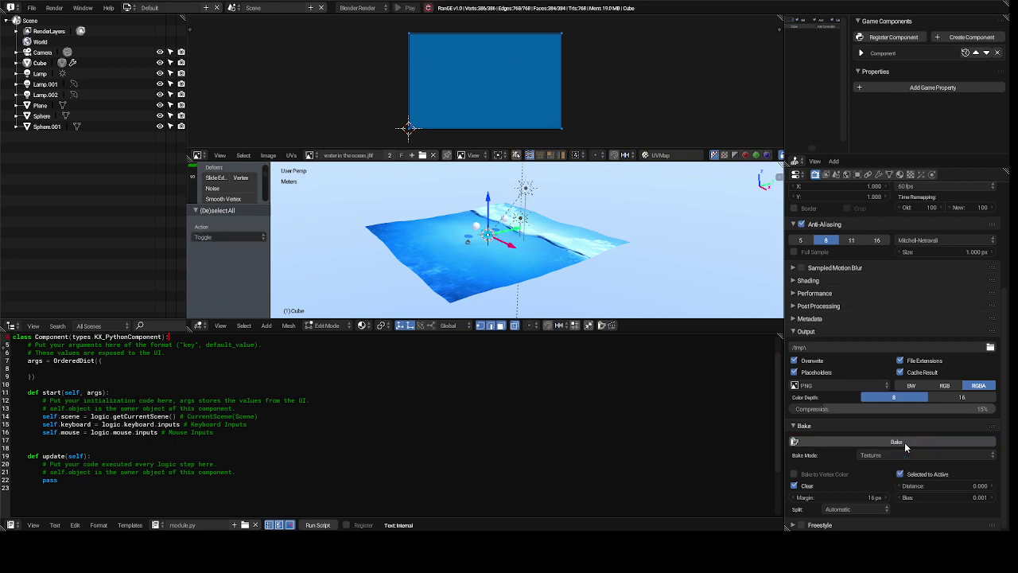
{"action": "left_click", "coordinate": [904, 443]}
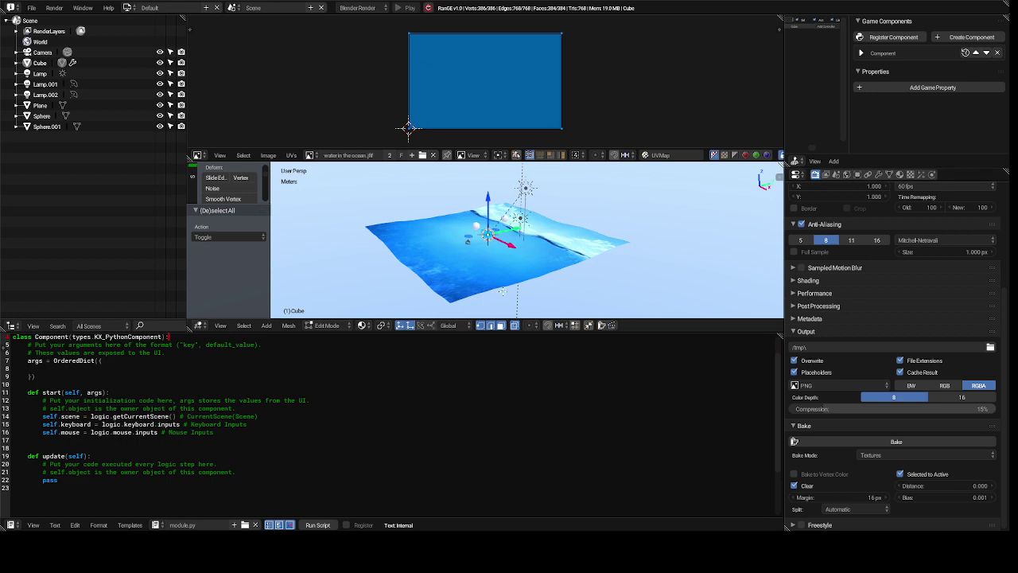
Return the cube to Object Mode and test-run the game scene with the render engine set to Range.
{"action": "left_click", "coordinate": [322, 326]}
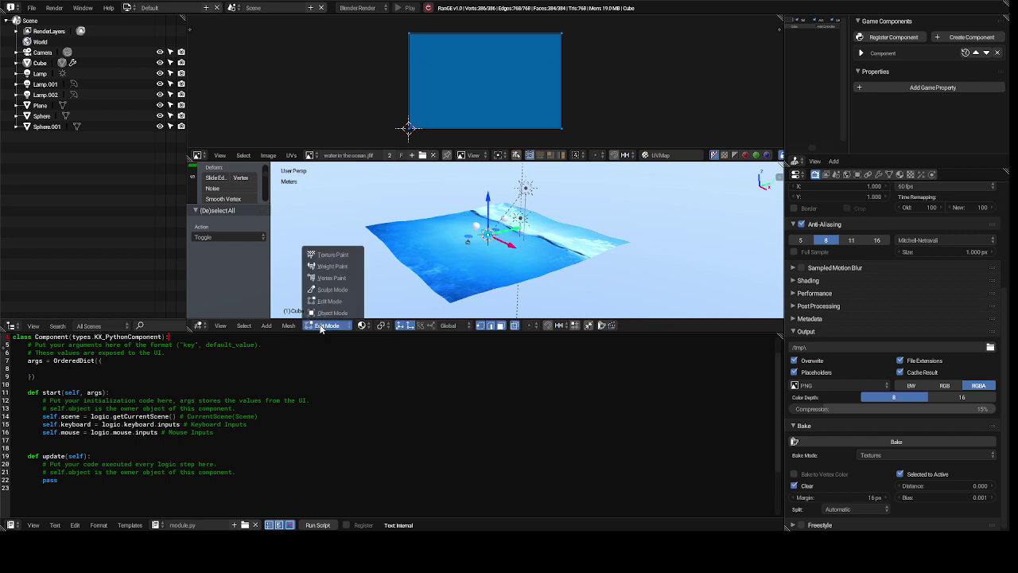
{"action": "left_click", "coordinate": [329, 313]}
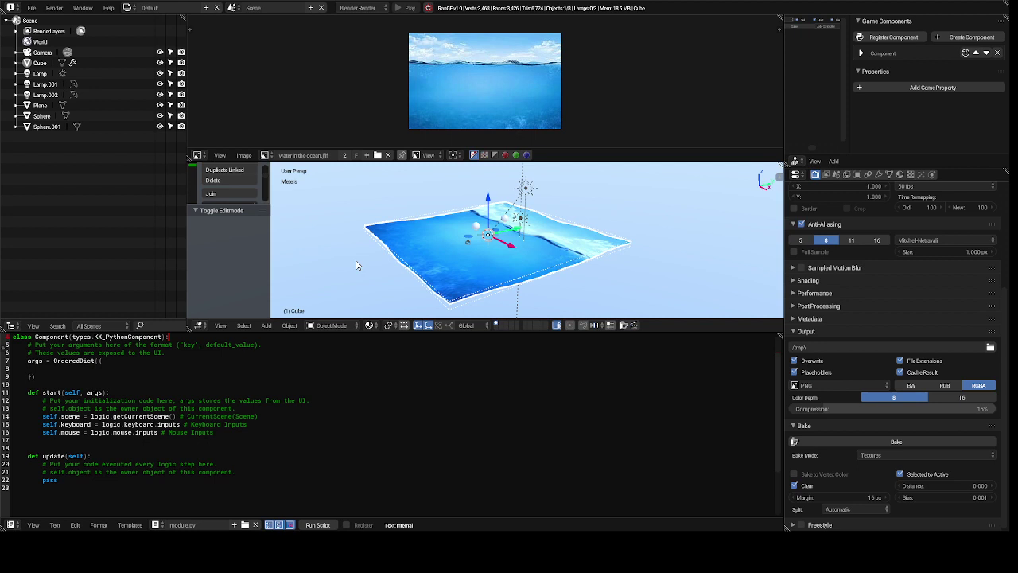
{"action": "left_click", "coordinate": [377, 10]}
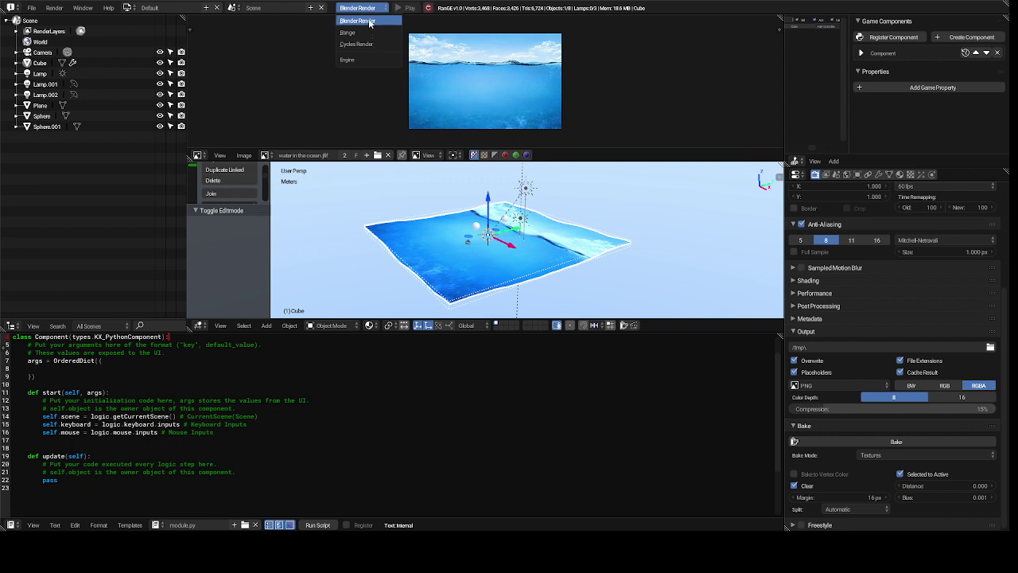
{"action": "left_click", "coordinate": [368, 34]}
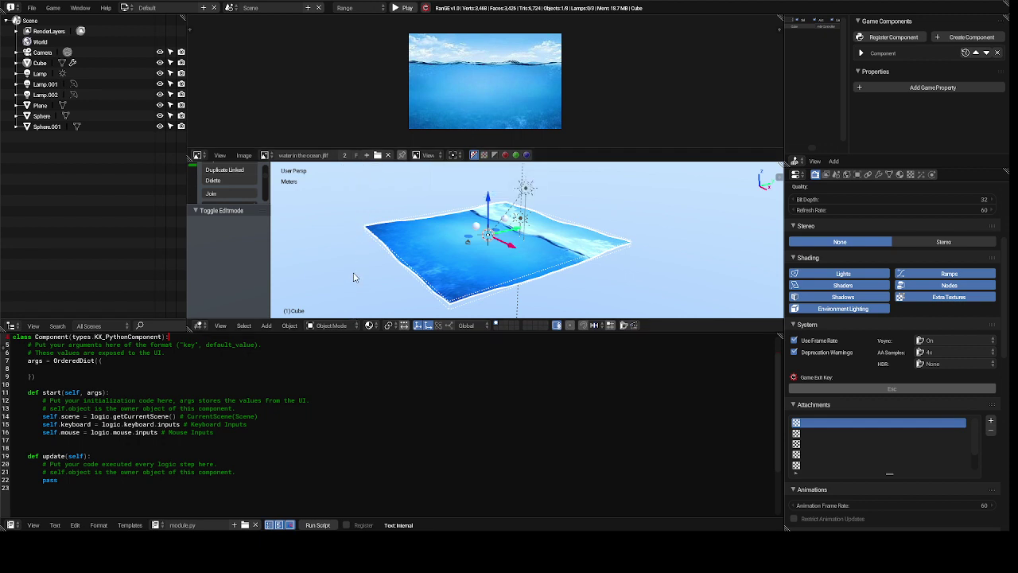
{"action": "key", "text": "p"}
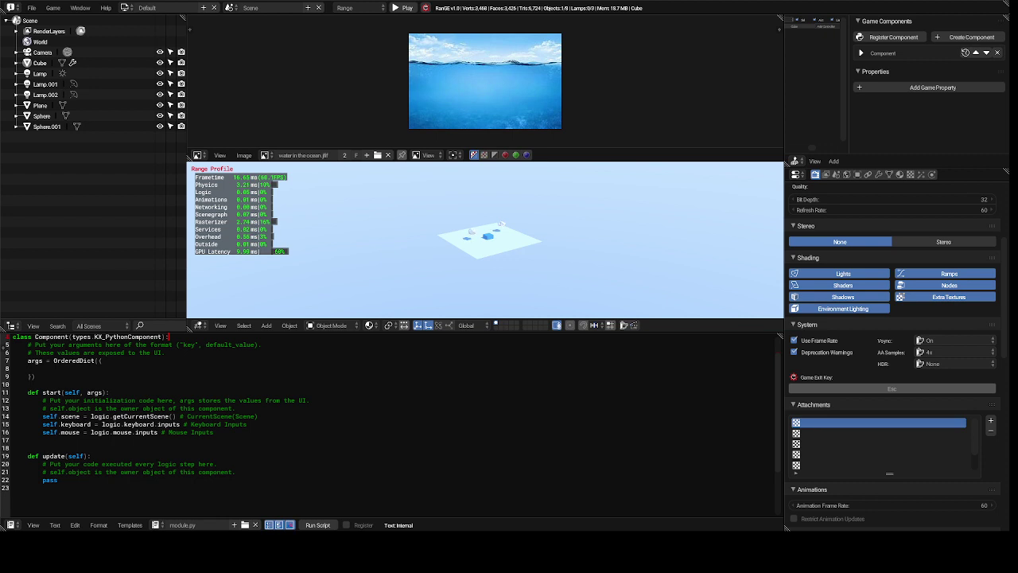
{"action": "key", "text": "Escape"}
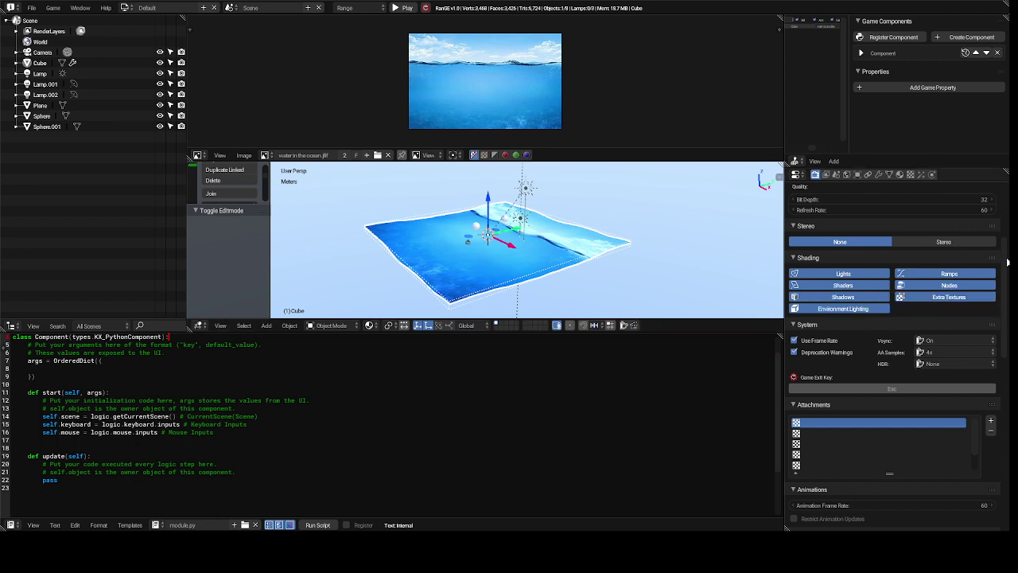
Try to bake the textures from Object Mode using the Range engine's bake settings.
{"action": "scroll", "coordinate": [1007, 263], "scroll_direction": "down", "scroll_amount": 7}
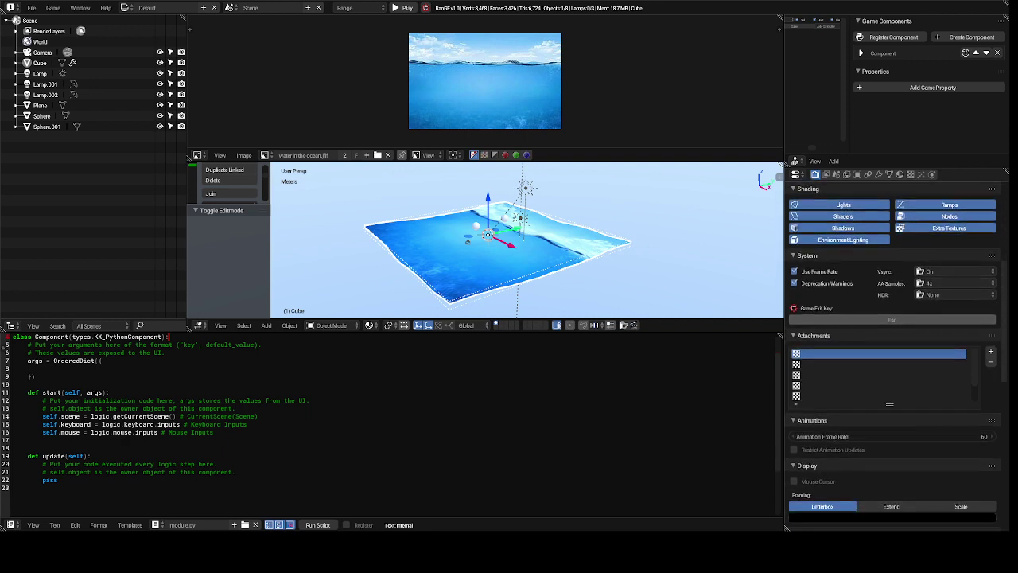
{"action": "scroll", "coordinate": [1008, 352], "scroll_direction": "down", "scroll_amount": 2}
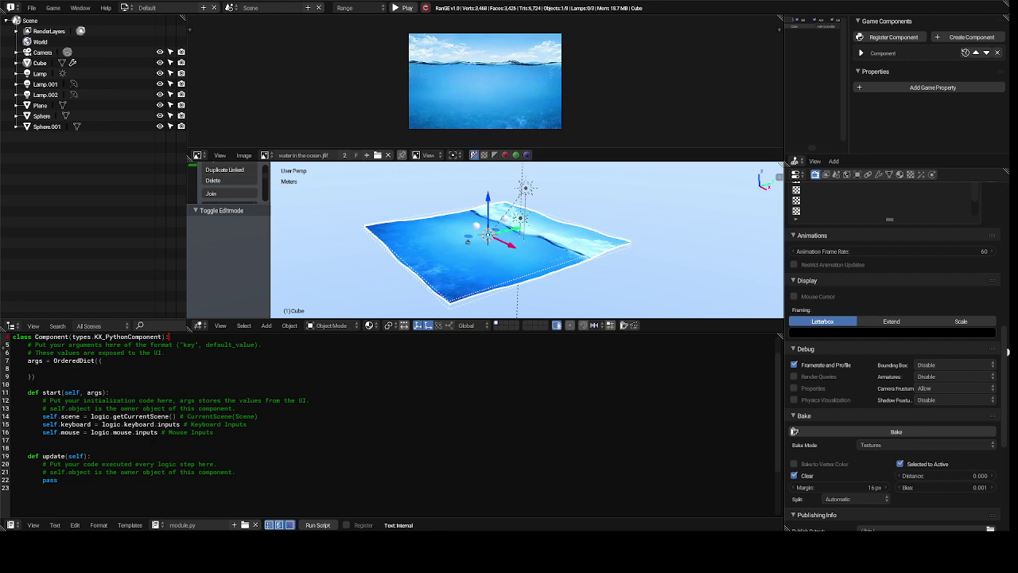
{"action": "scroll", "coordinate": [1008, 352], "scroll_direction": "down", "scroll_amount": 4}
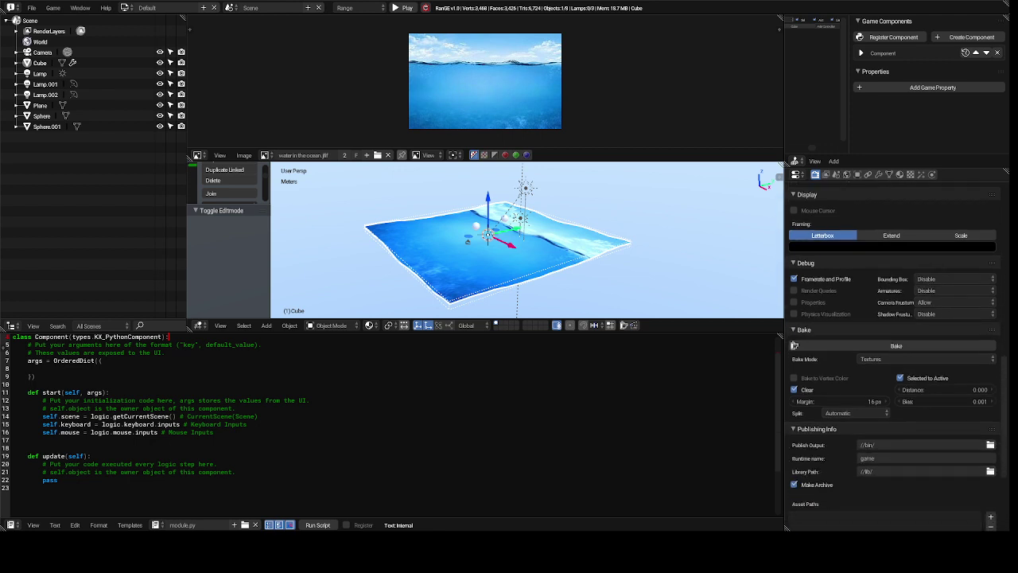
{"action": "scroll", "coordinate": [1007, 352], "scroll_direction": "down", "scroll_amount": 2}
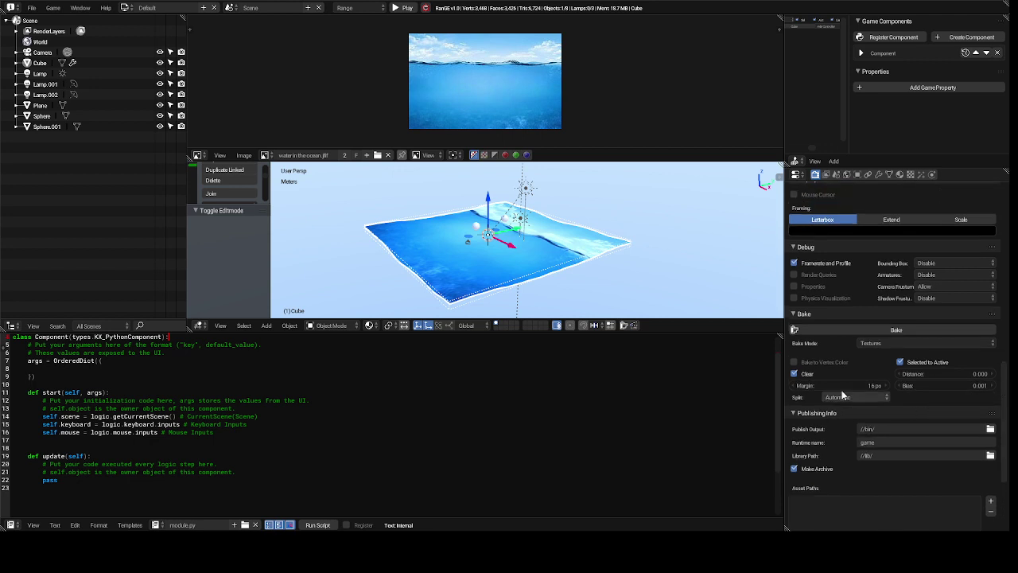
{"action": "left_click", "coordinate": [831, 328]}
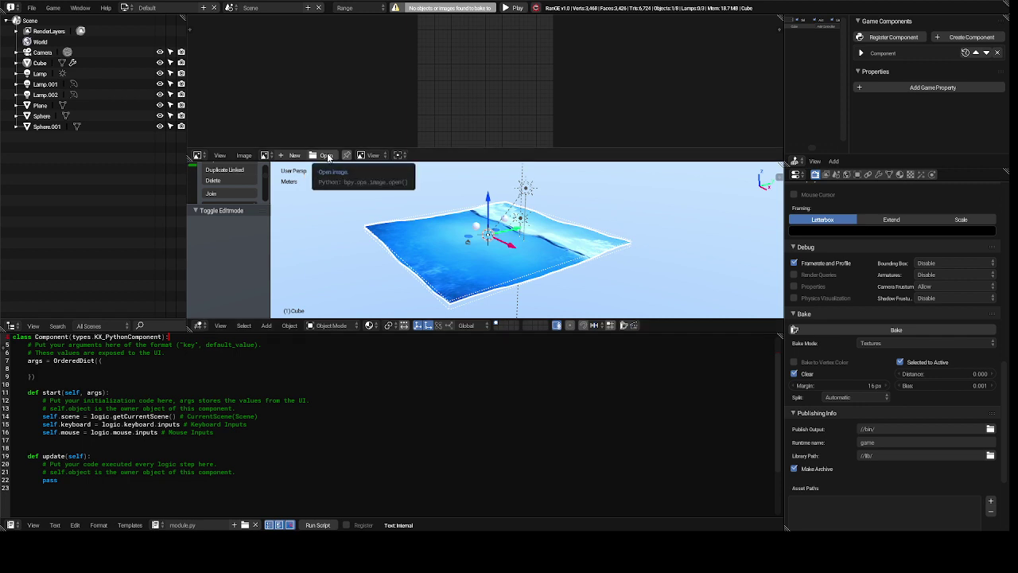
{"action": "left_click", "coordinate": [328, 156]}
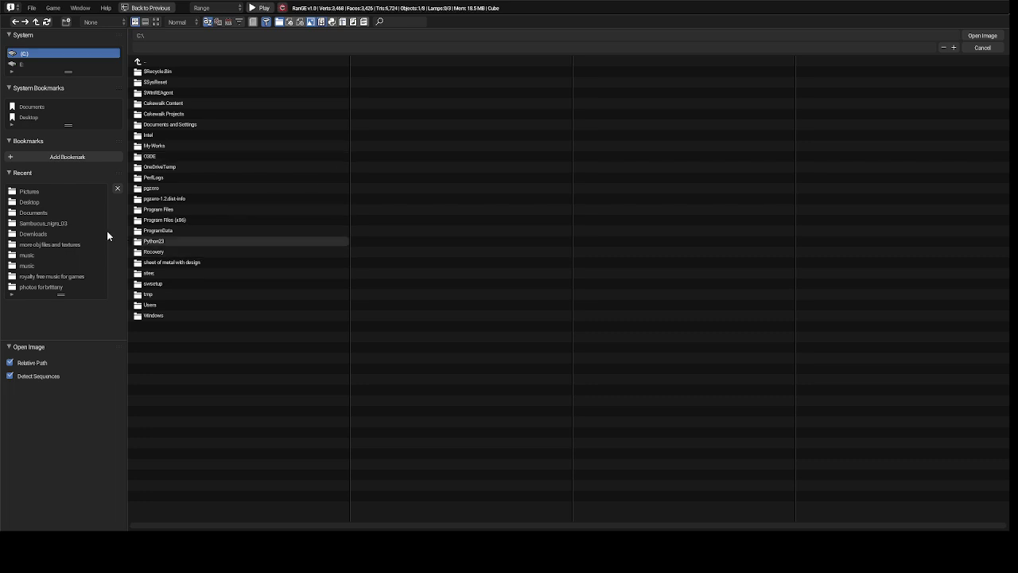
{"action": "left_click", "coordinate": [45, 191]}
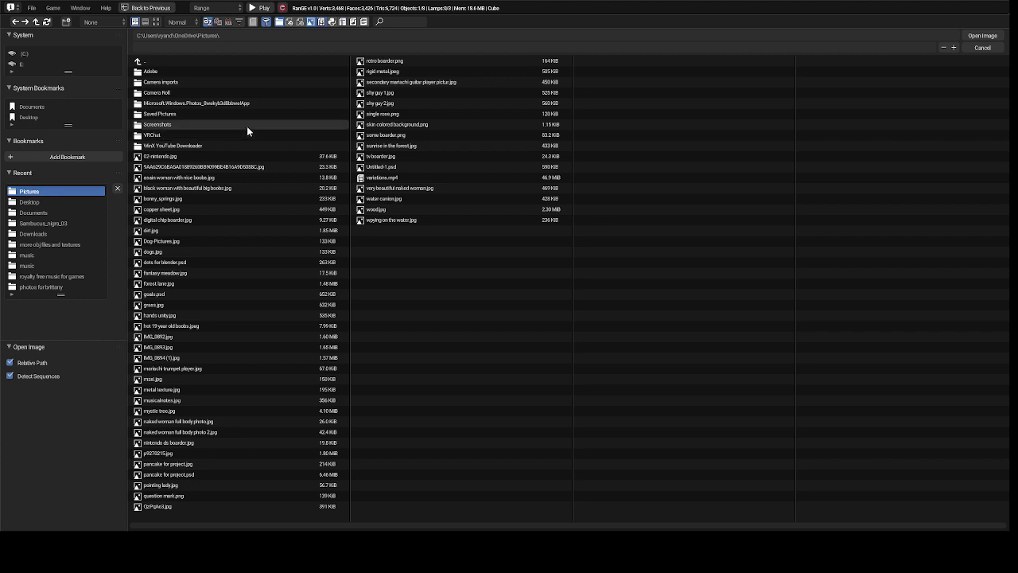
{"action": "left_click", "coordinate": [156, 10]}
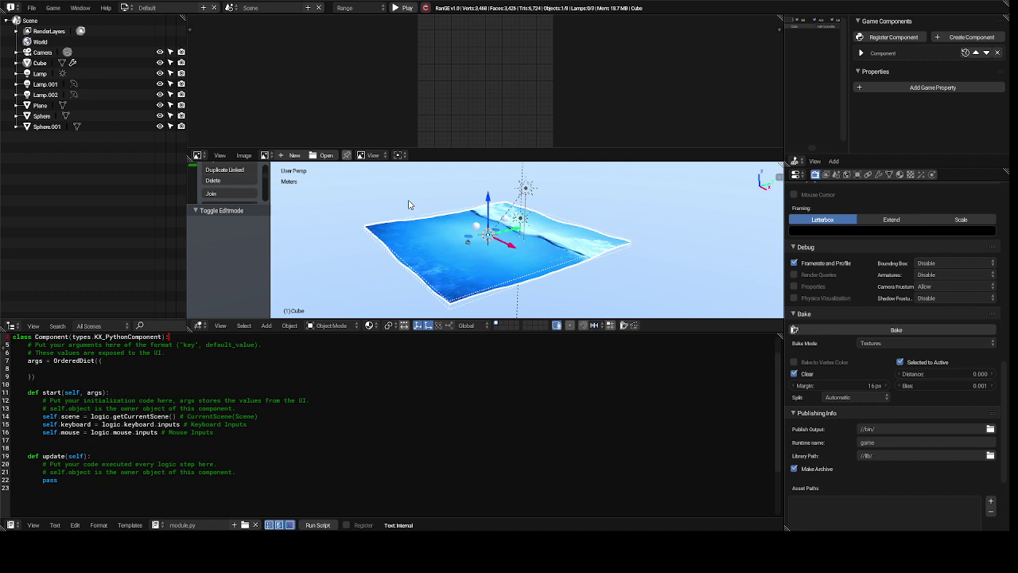
Deselect all objects and try to apply the Quick Fluid effect.
{"action": "key", "text": "a"}
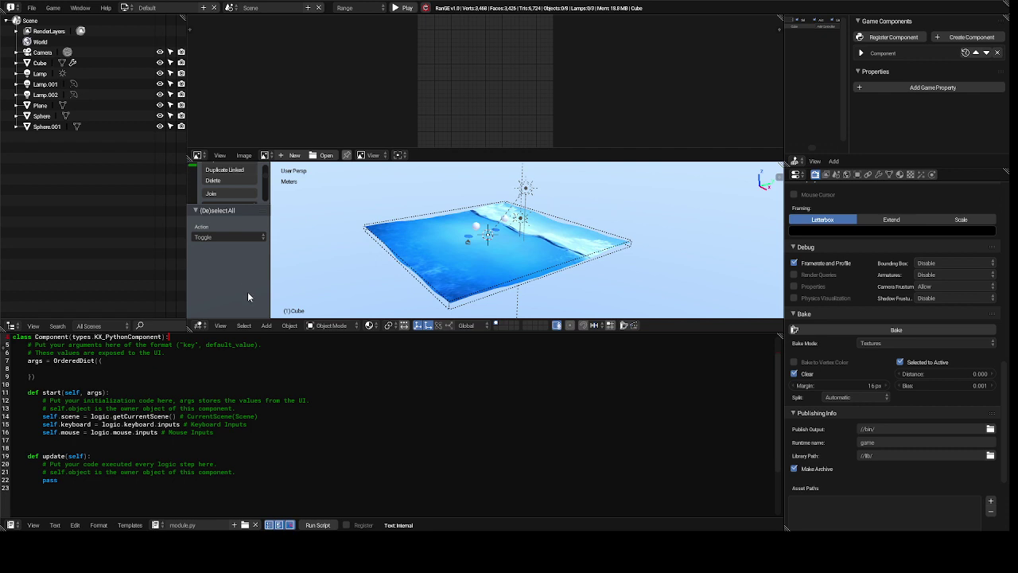
{"action": "left_click", "coordinate": [289, 327]}
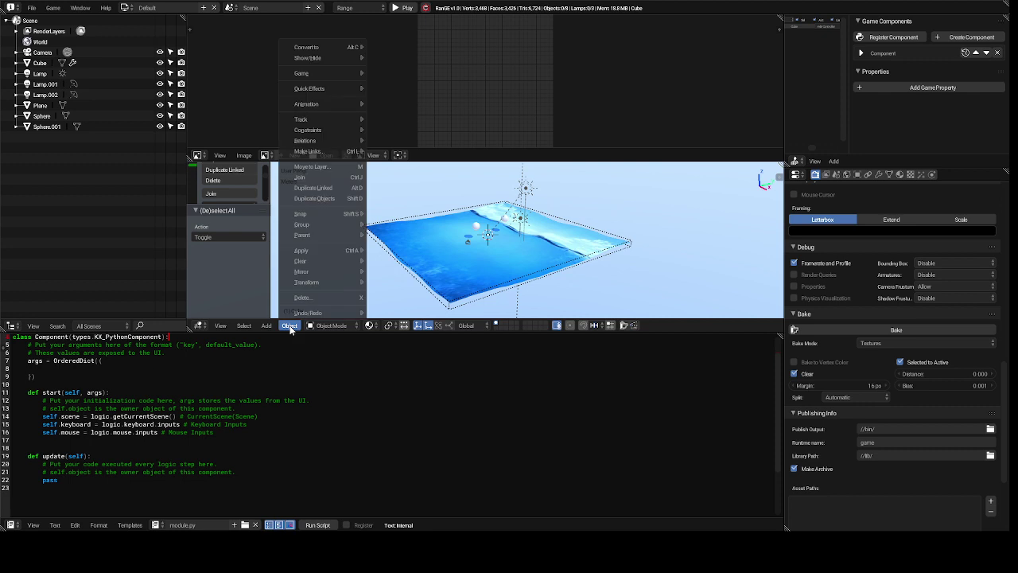
{"action": "left_click", "coordinate": [357, 92]}
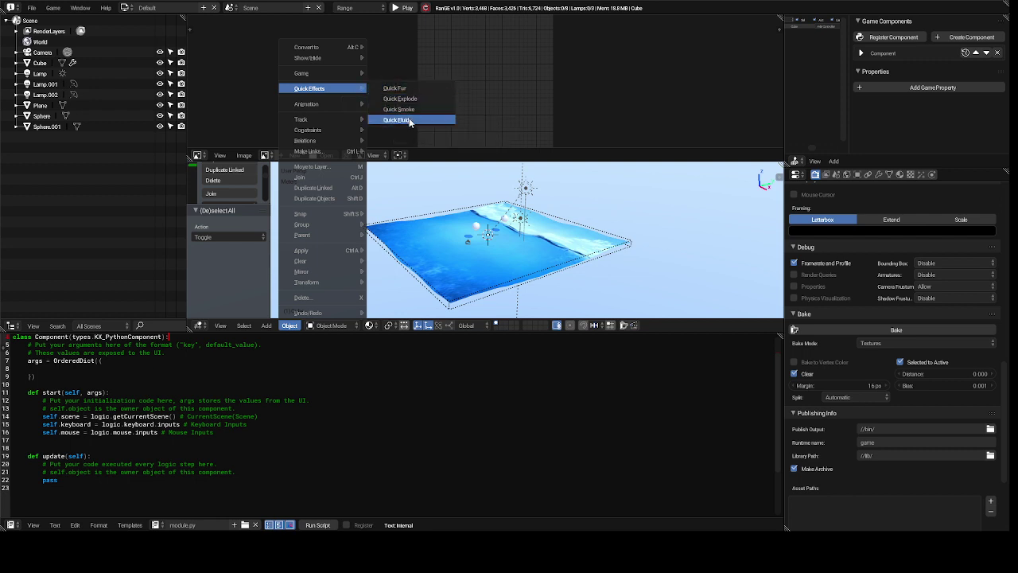
{"action": "left_click", "coordinate": [411, 123]}
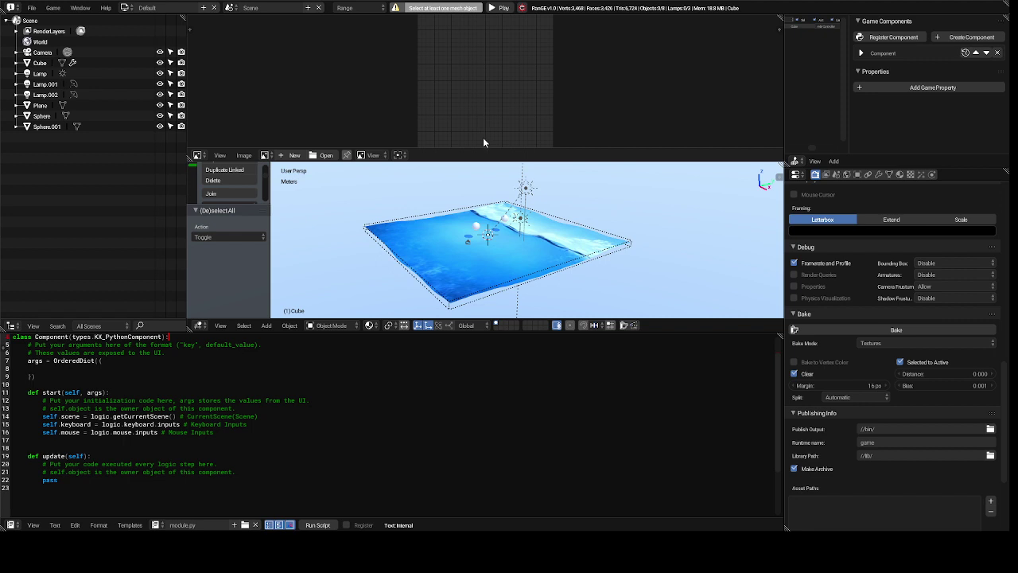
Apply Quick Fluid to the sphere above the cube and raise its fluid domain about 7.47 m along Z.
{"action": "left_click", "coordinate": [477, 229]}
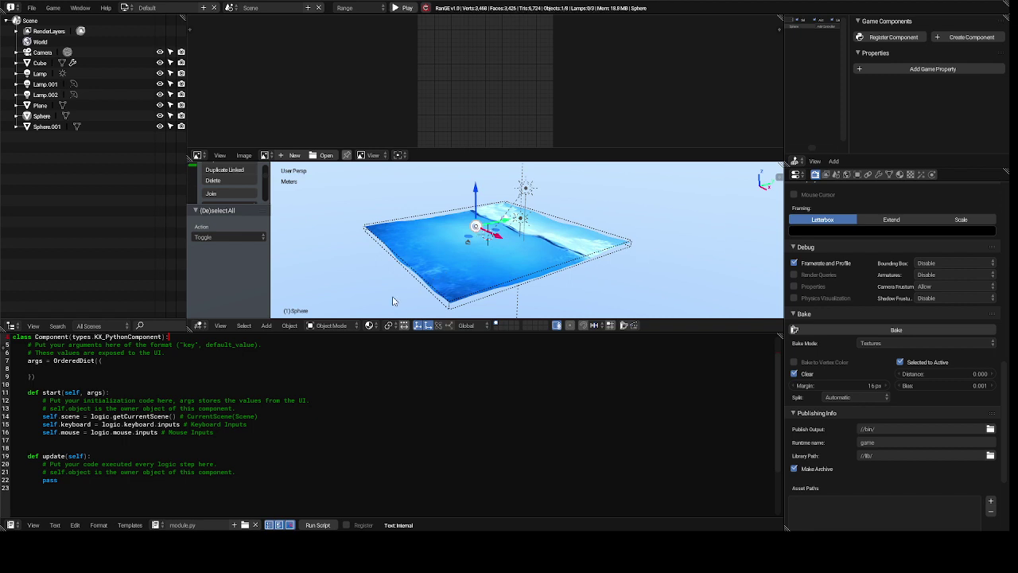
{"action": "left_click", "coordinate": [288, 326]}
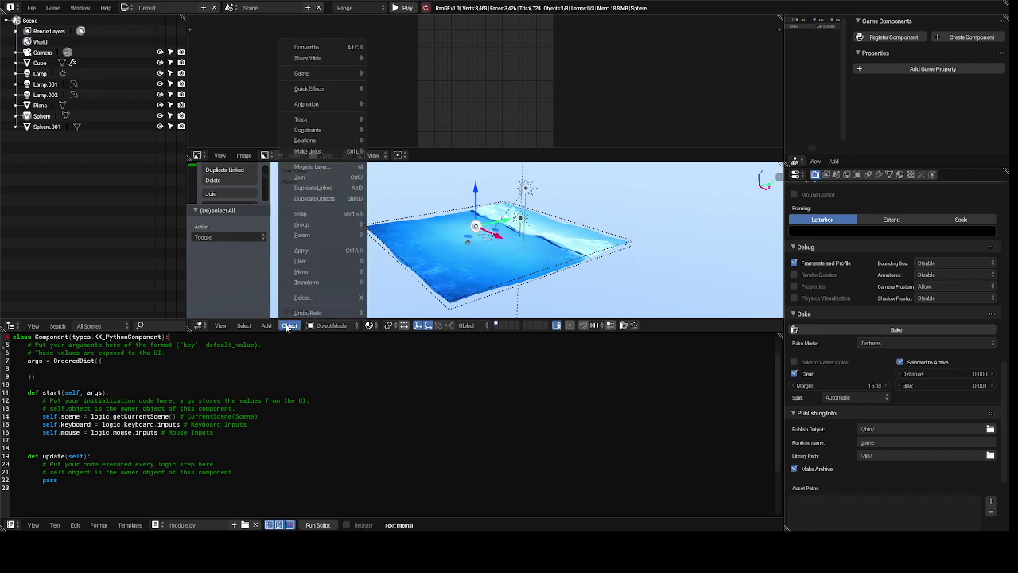
{"action": "mouse_move", "coordinate": [335, 156]}
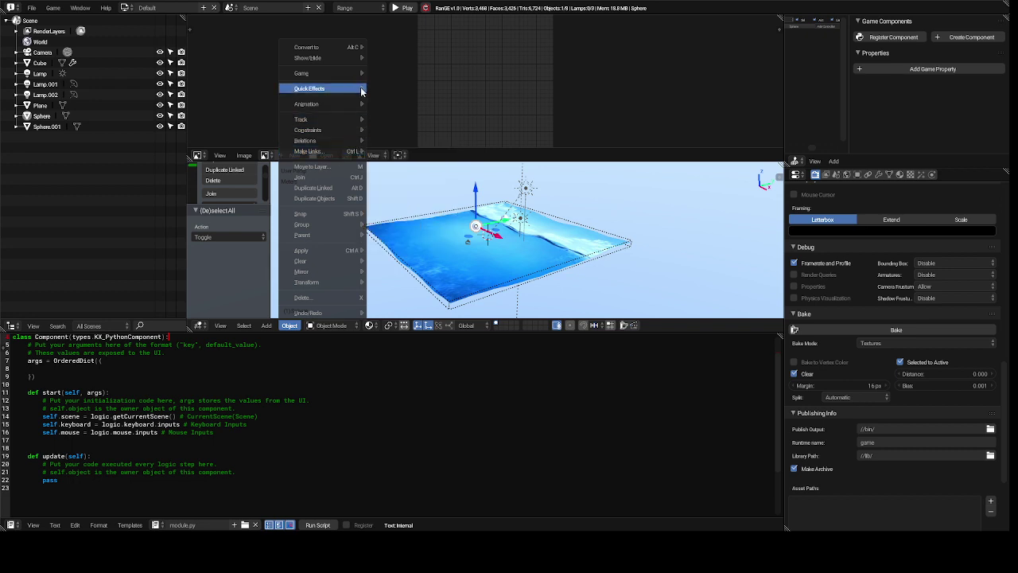
{"action": "mouse_move", "coordinate": [363, 93]}
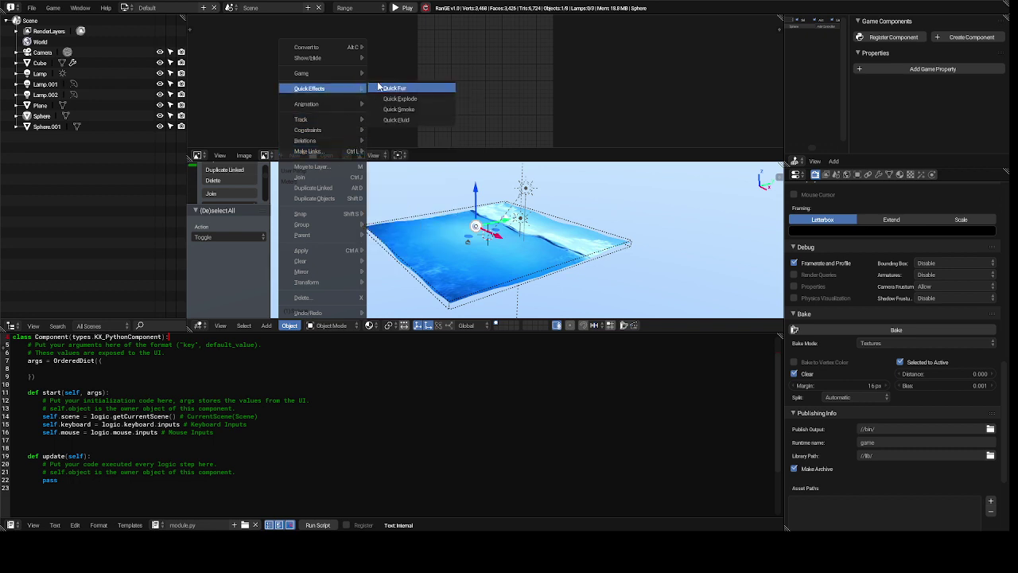
{"action": "left_click", "coordinate": [402, 120]}
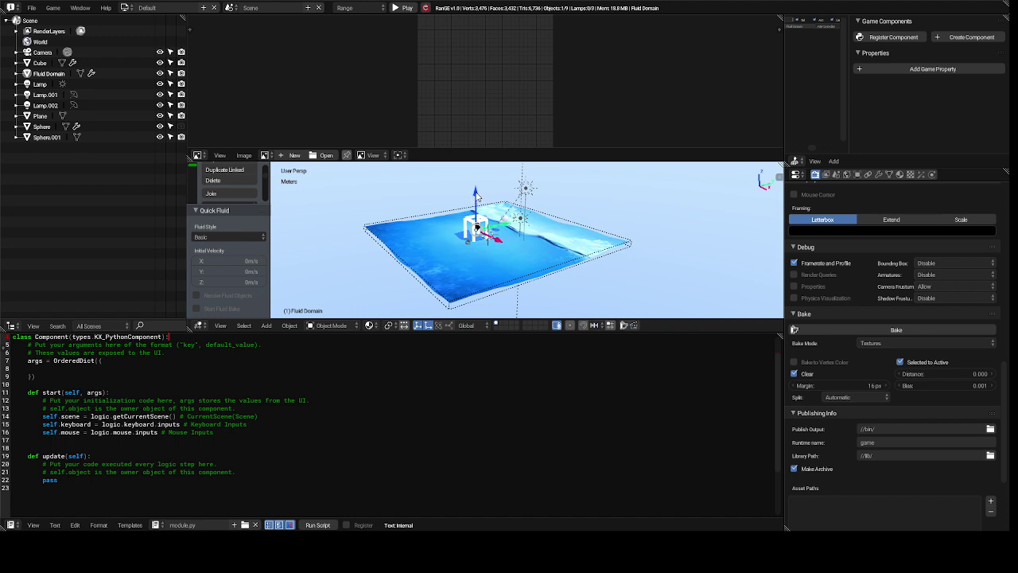
{"action": "left_click_drag", "start_coordinate": [477, 196], "coordinate": [470, 168]}
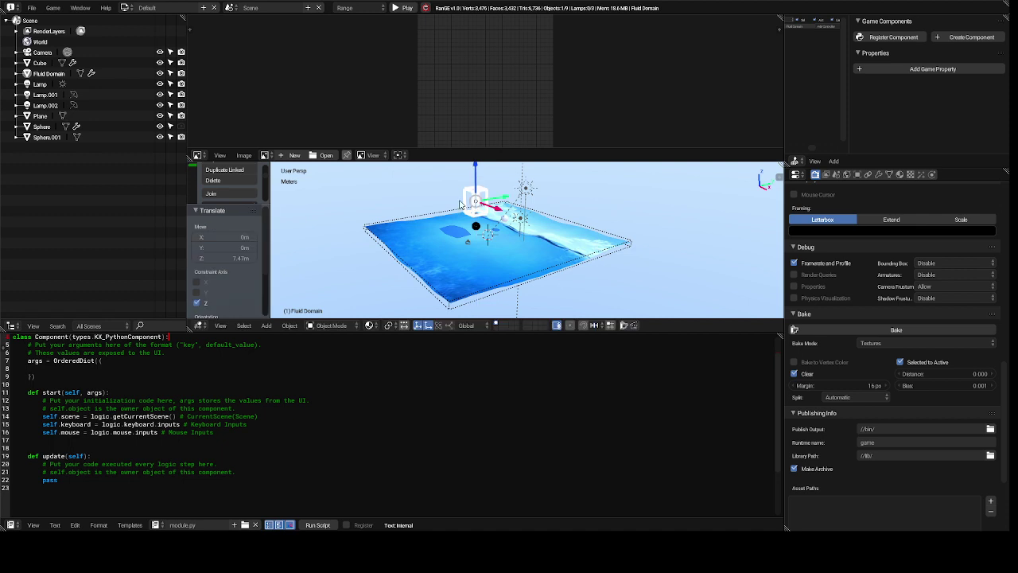
Test-run the game scene with the fluid domain and play the viewport animation, stopping each after viewing.
{"action": "key", "text": "p"}
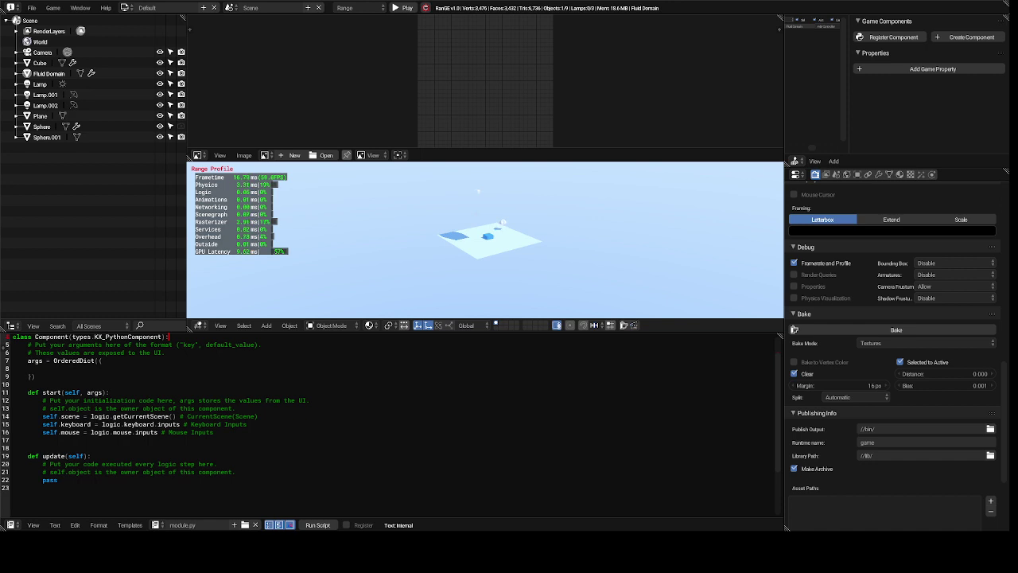
{"action": "key", "text": "Escape"}
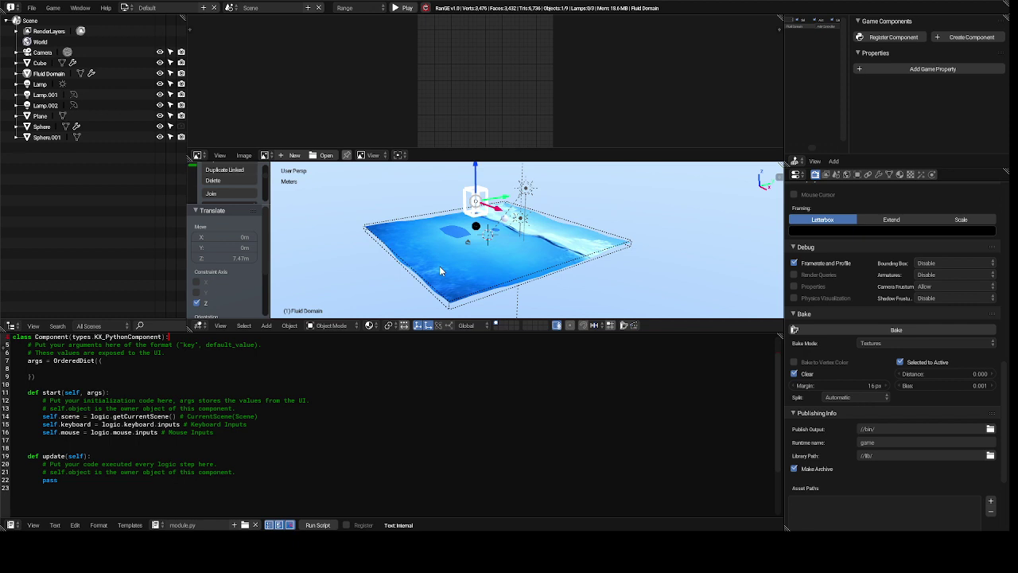
{"action": "key", "text": "alt+a"}
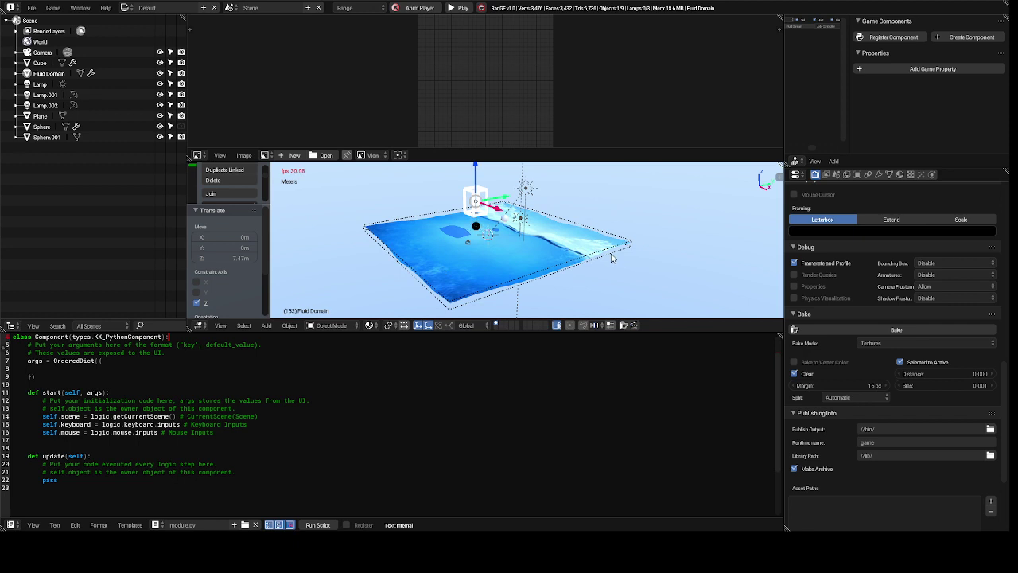
{"action": "key", "text": "alt+a"}
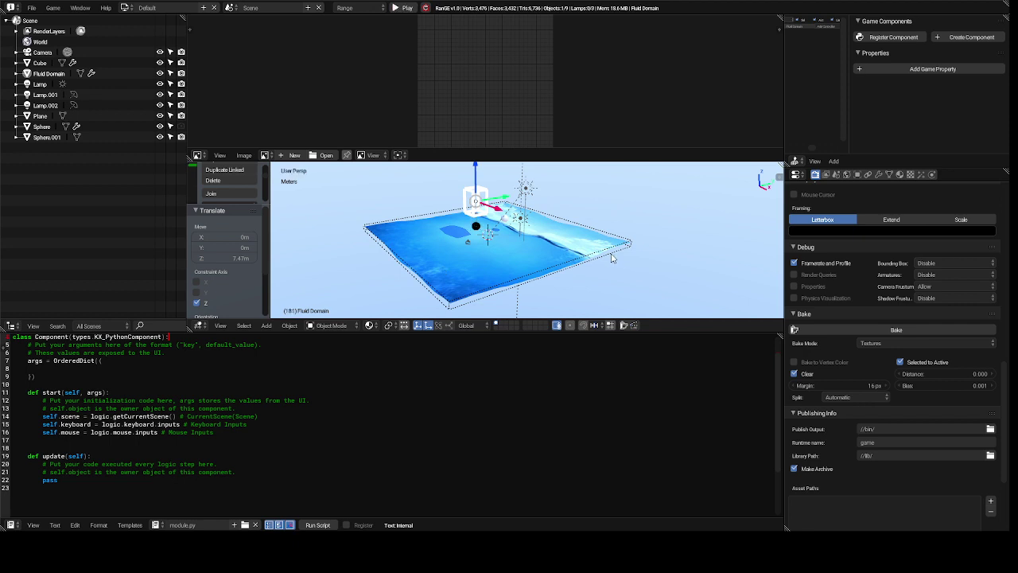
Delete the ocean-modified cube from the scene.
{"action": "left_click", "coordinate": [539, 253]}
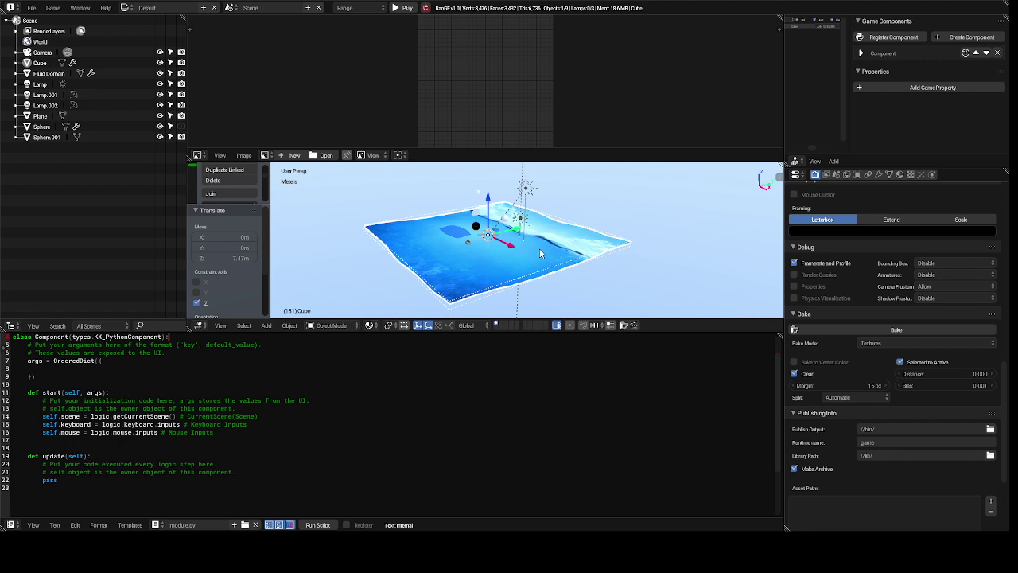
{"action": "key", "text": "x"}
{"action": "left_click", "coordinate": [540, 251]}
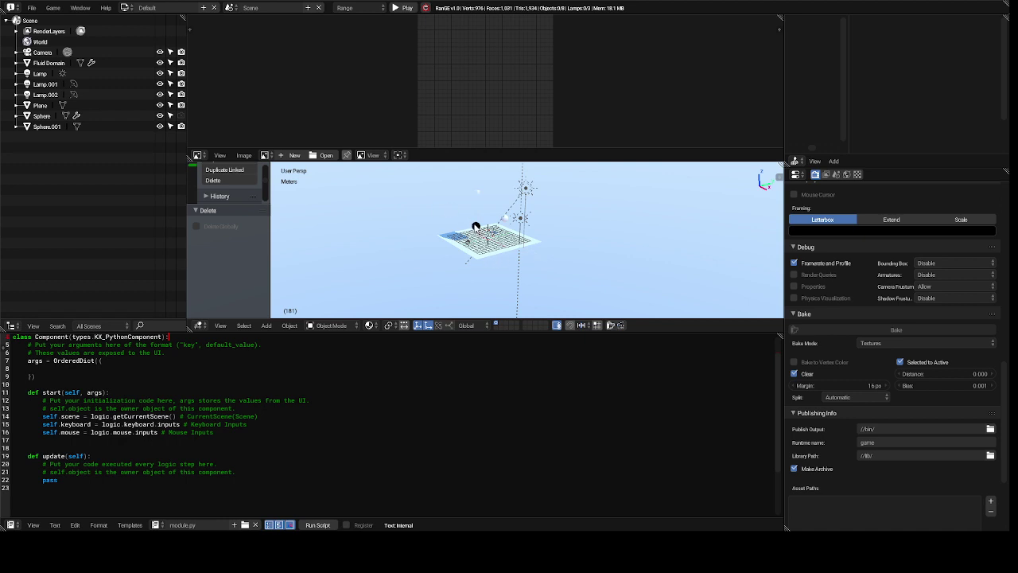
Select the black fluid sphere and test-run the game scene without the cube.
{"action": "left_click", "coordinate": [475, 226]}
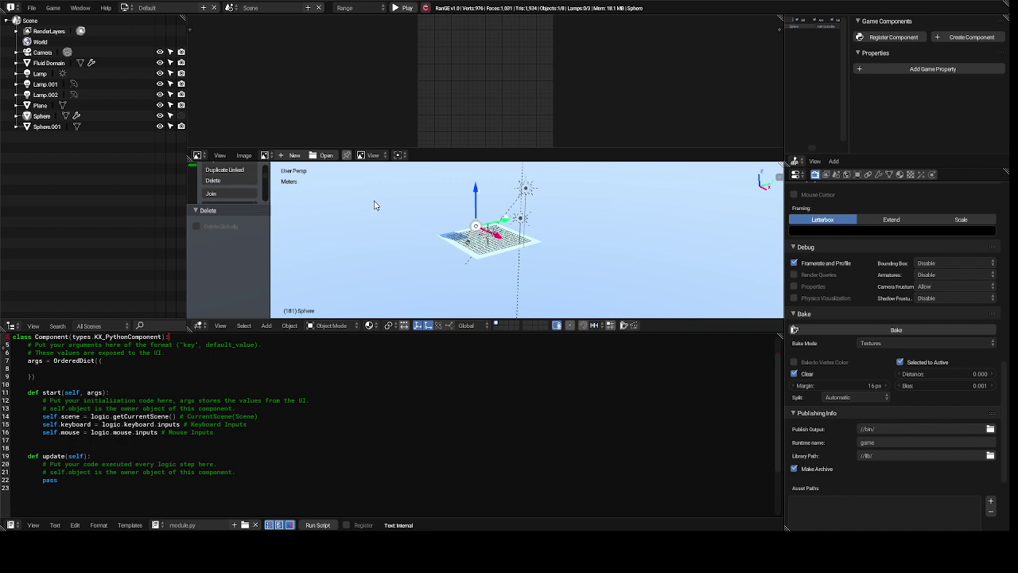
{"action": "key", "text": "p"}
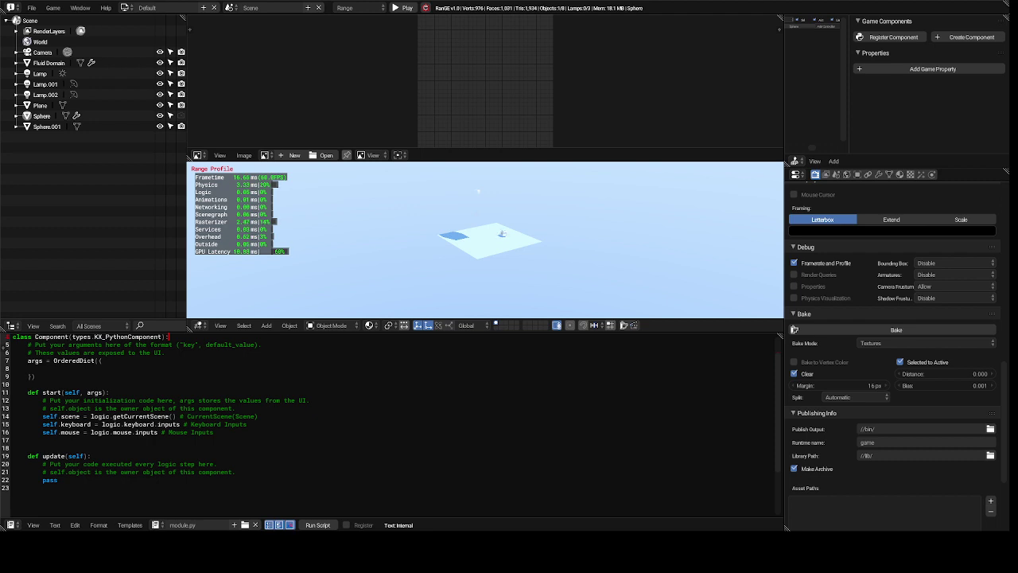
{"action": "key", "text": "Escape"}
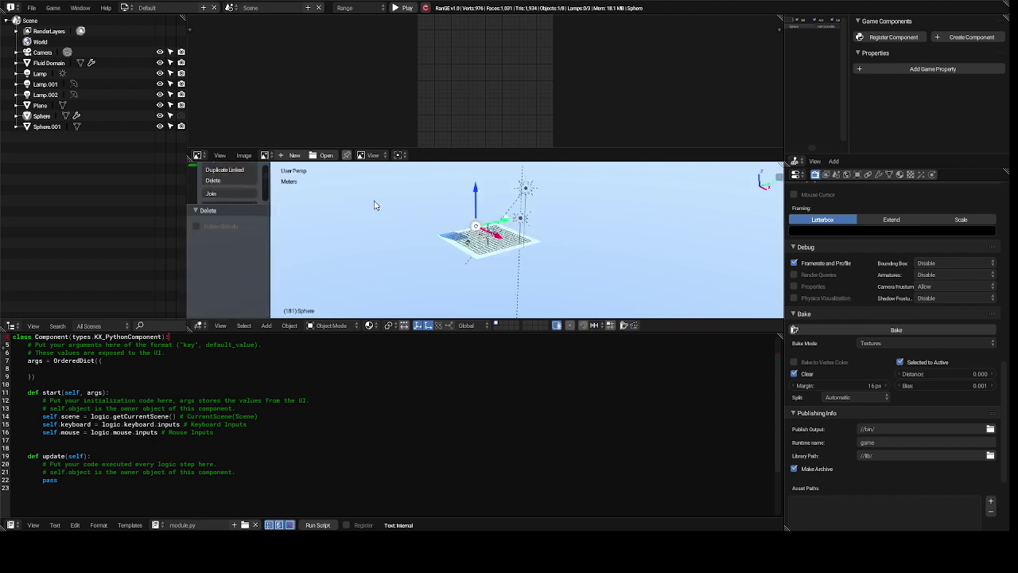
Select the fluid domain and assign the existing image texture "Texture" to the first texture slot of its material.
{"action": "scroll", "coordinate": [375, 205], "scroll_direction": "up", "scroll_amount": 1}
{"action": "scroll", "coordinate": [374, 206], "scroll_direction": "up", "scroll_amount": 3}
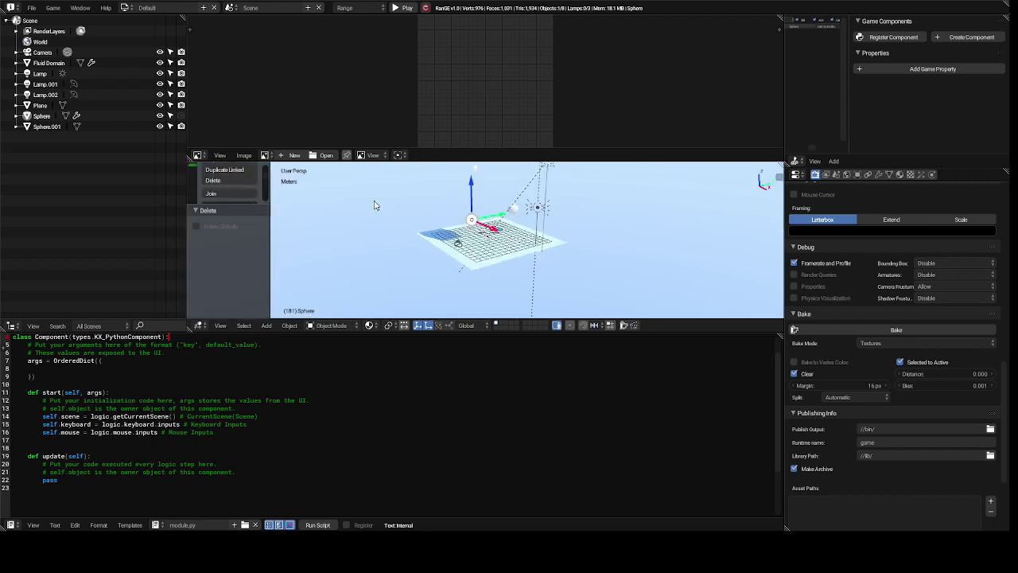
{"action": "scroll", "coordinate": [374, 205], "scroll_direction": "up", "scroll_amount": 2}
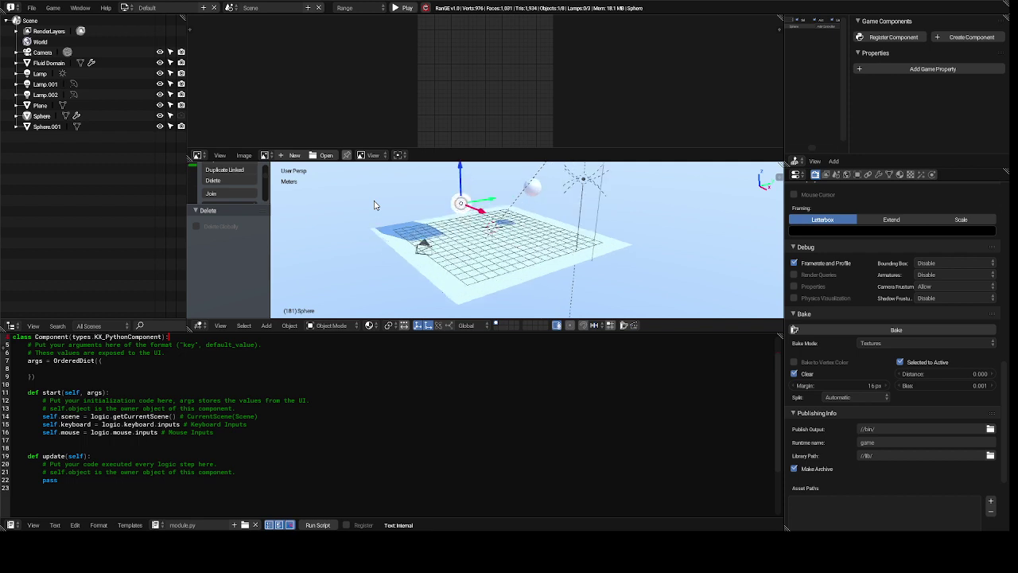
{"action": "scroll", "coordinate": [375, 205], "scroll_direction": "up", "scroll_amount": 1, "text": "shift"}
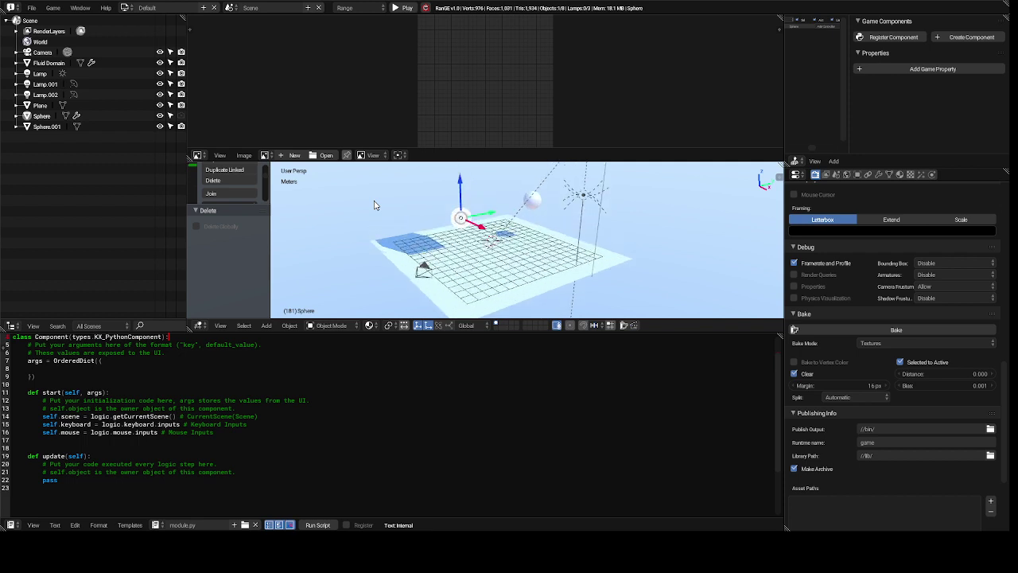
{"action": "scroll", "coordinate": [375, 205], "scroll_direction": "up", "scroll_amount": 1, "text": "shift"}
{"action": "scroll", "coordinate": [375, 205], "scroll_direction": "up", "scroll_amount": 5, "text": "shift"}
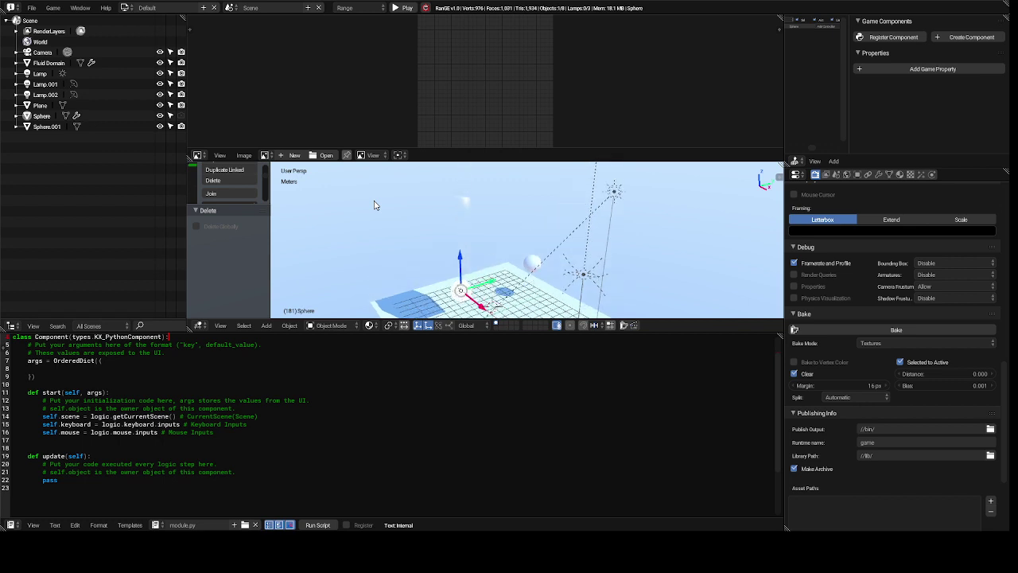
{"action": "left_click", "coordinate": [465, 207]}
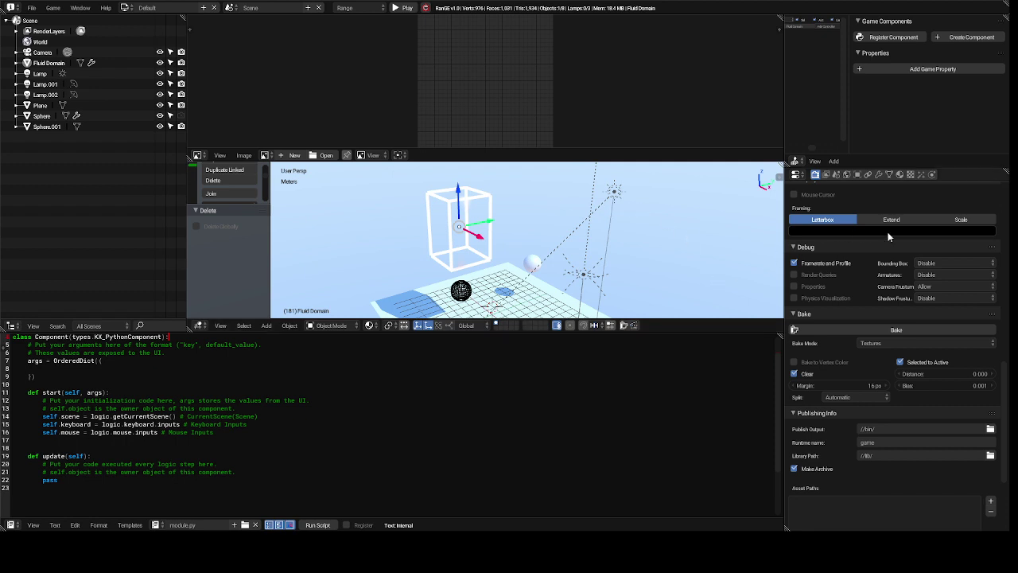
{"action": "left_click", "coordinate": [911, 175]}
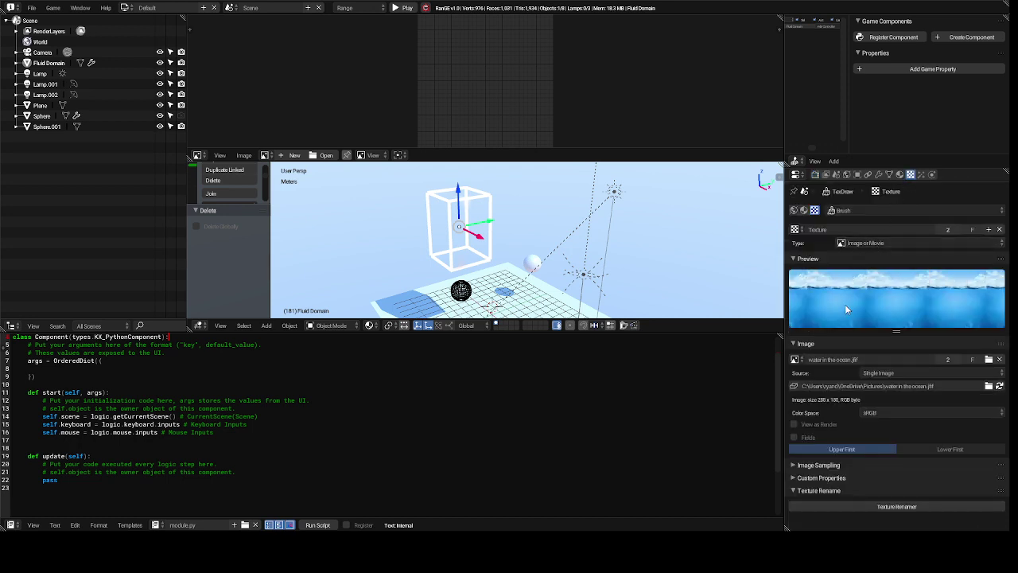
{"action": "left_click", "coordinate": [795, 230]}
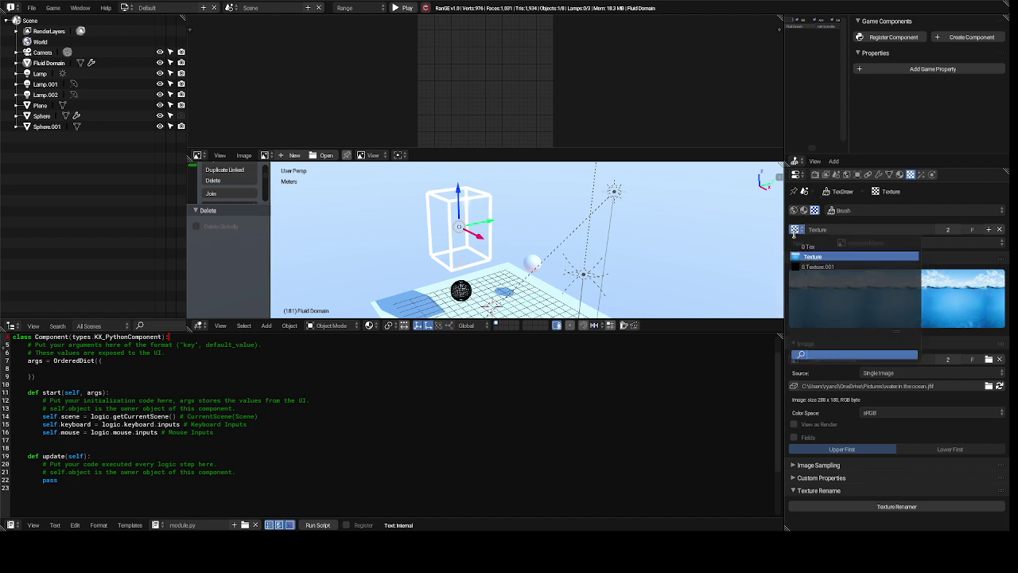
{"action": "left_click", "coordinate": [799, 255]}
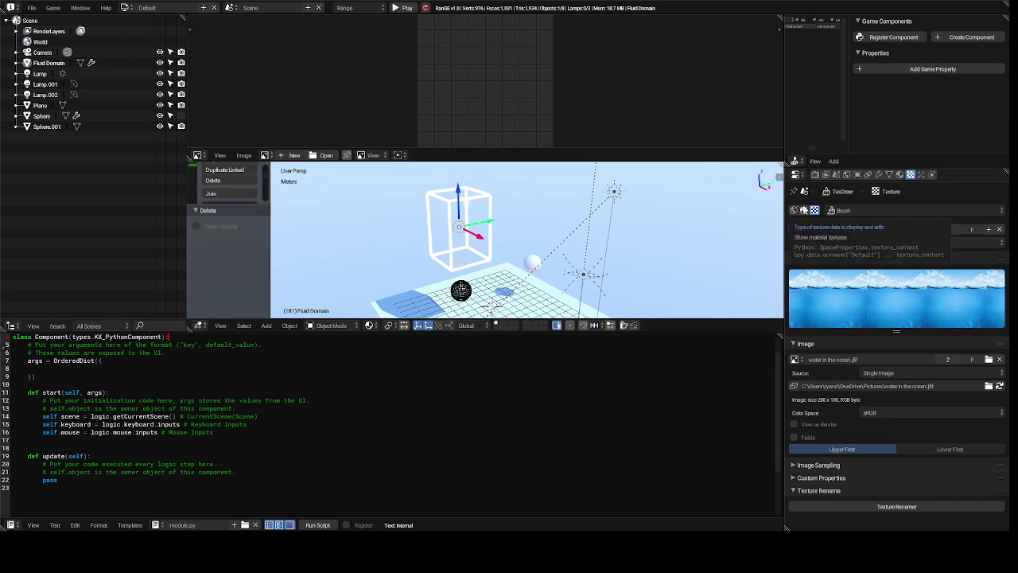
{"action": "left_click", "coordinate": [805, 210]}
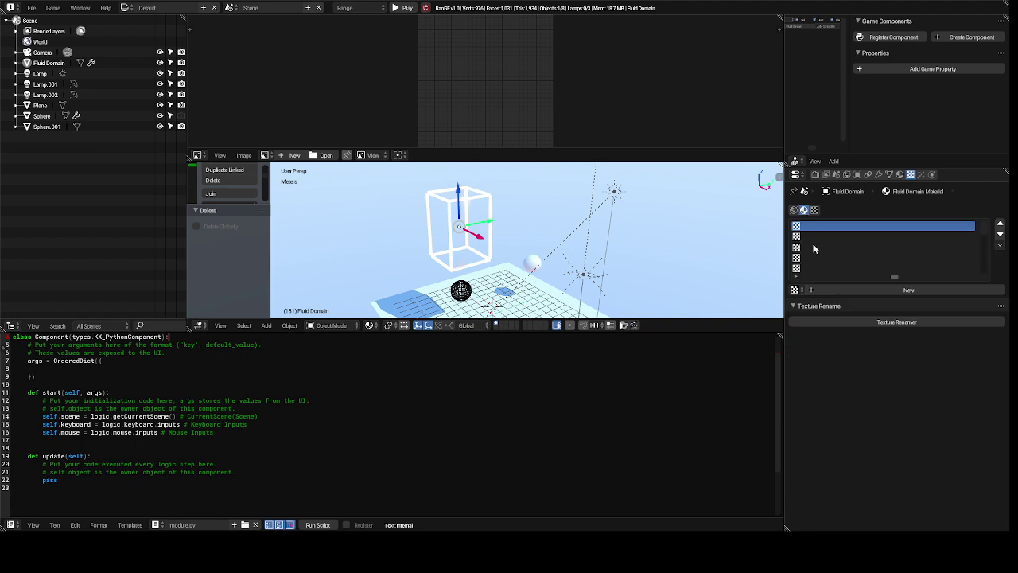
{"action": "left_click", "coordinate": [794, 290]}
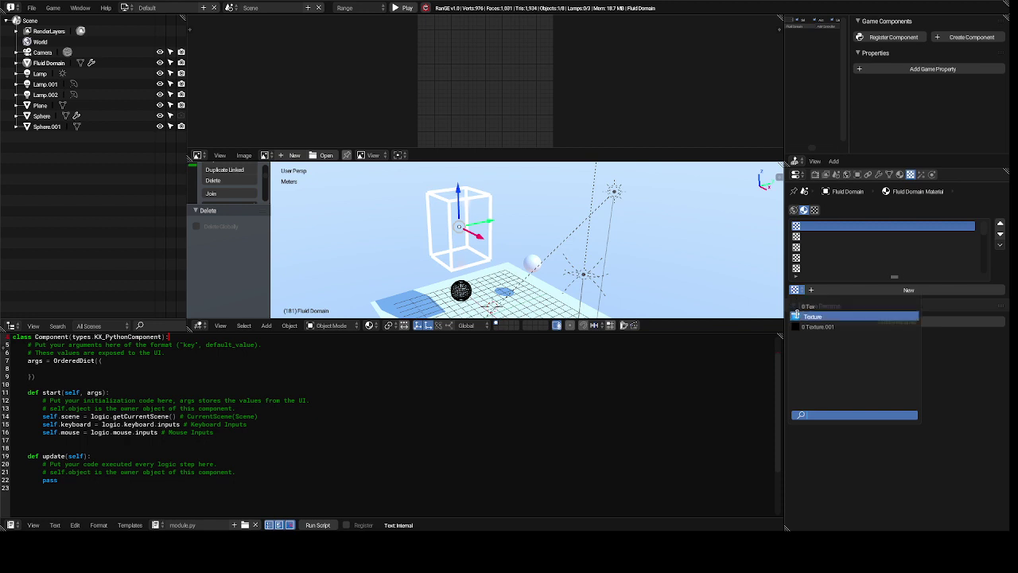
{"action": "left_click", "coordinate": [800, 318]}
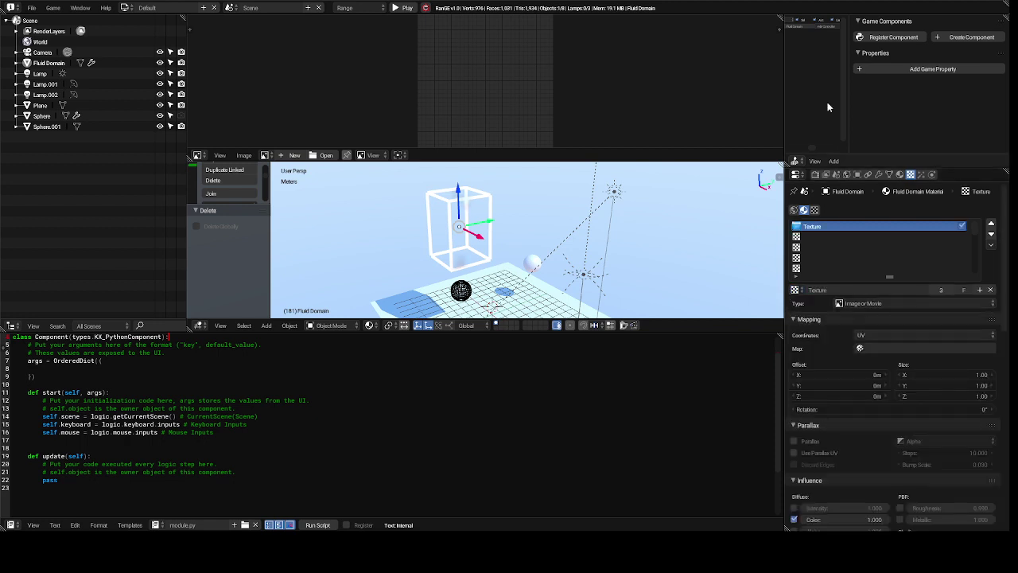
Turn off file filtering in the Pictures folder and load water in the ocean.jfif into the image editor.
{"action": "left_click", "coordinate": [325, 156]}
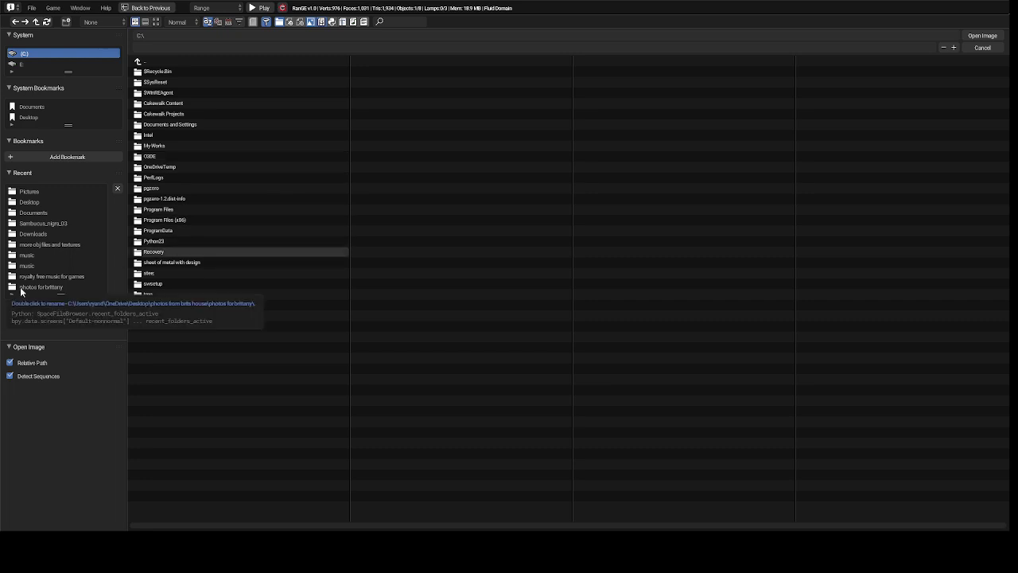
{"action": "left_click", "coordinate": [34, 193]}
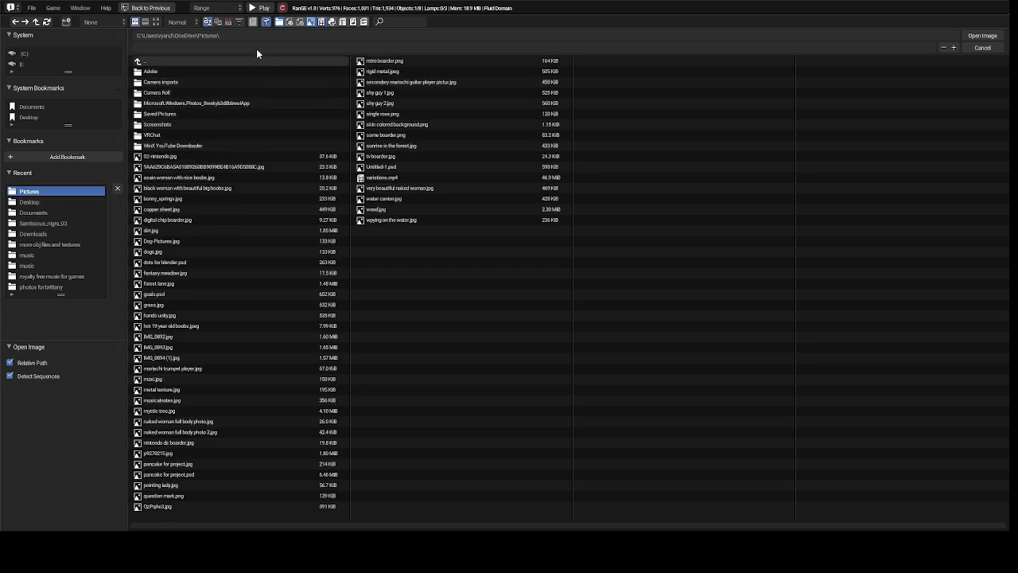
{"action": "left_click", "coordinate": [266, 22]}
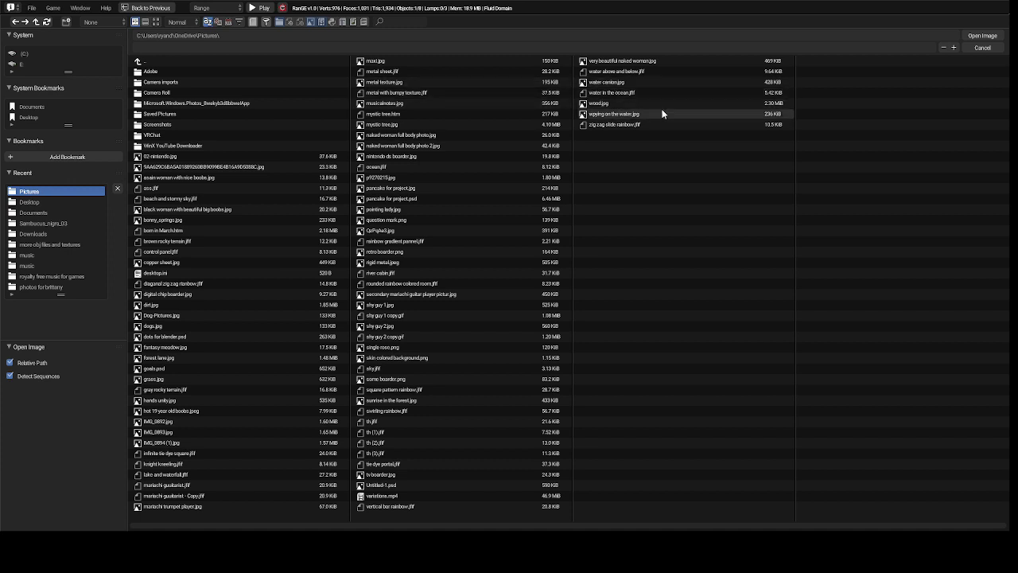
{"action": "left_click", "coordinate": [625, 93]}
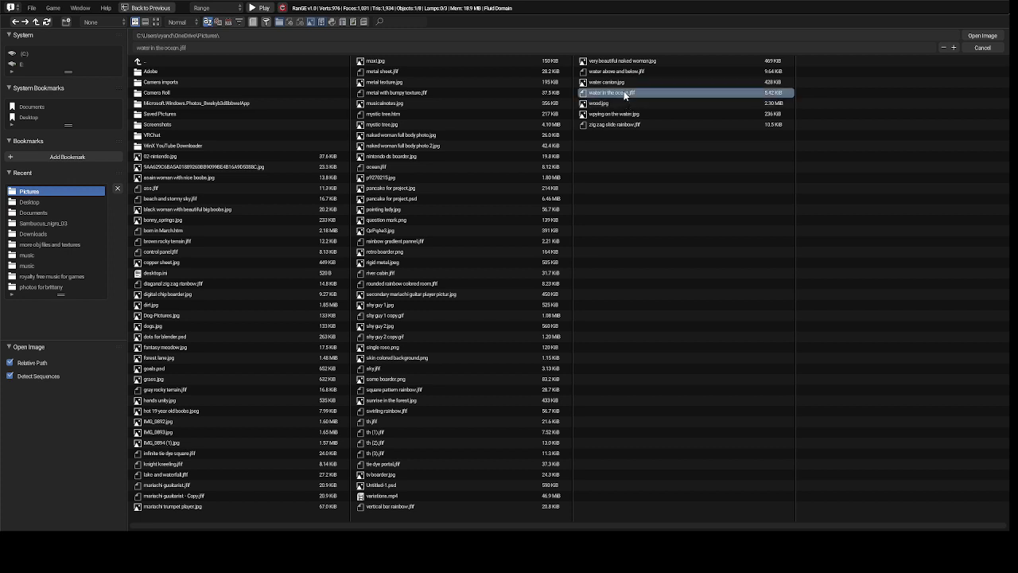
{"action": "double_click", "coordinate": [625, 93]}
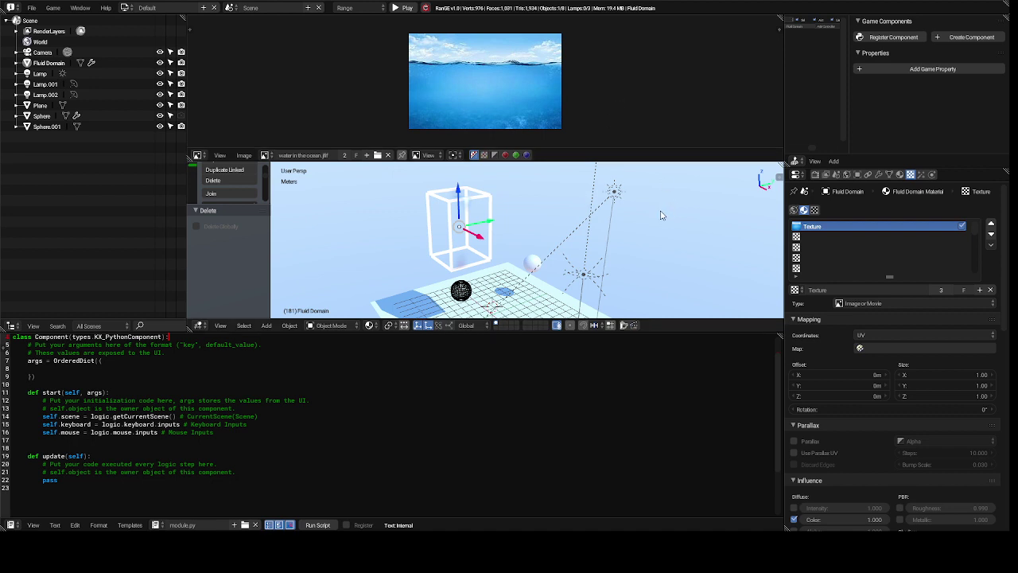
Select the black fluid sphere and assign the existing image texture "Texture" to the world's first texture slot.
{"action": "key", "text": "a"}
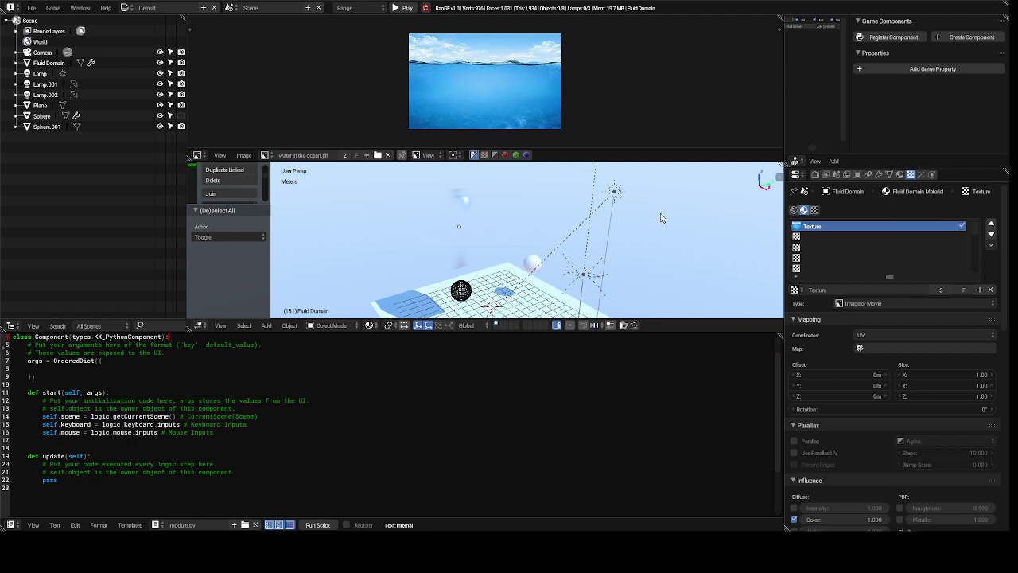
{"action": "key", "text": "a"}
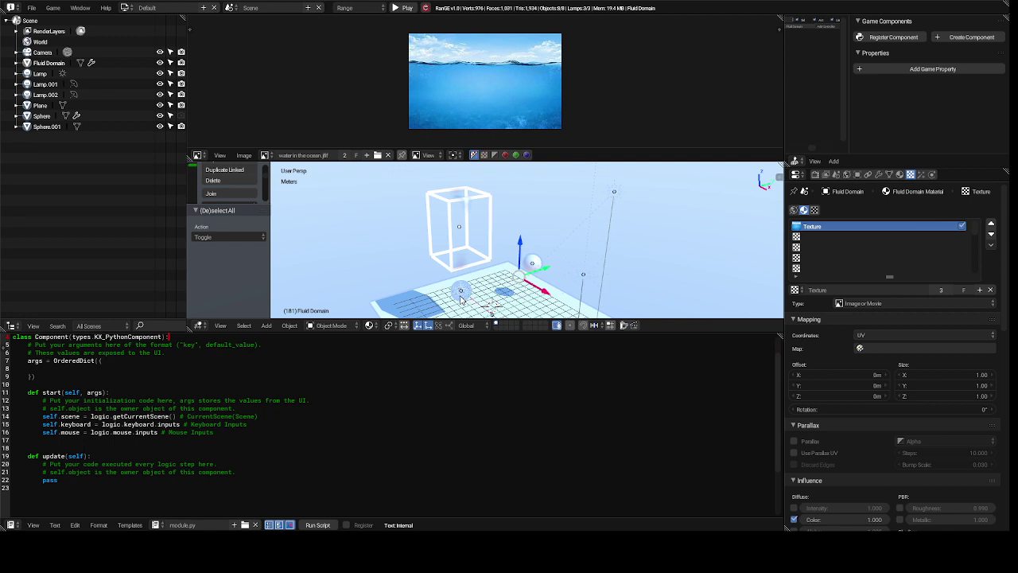
{"action": "left_click", "coordinate": [461, 299]}
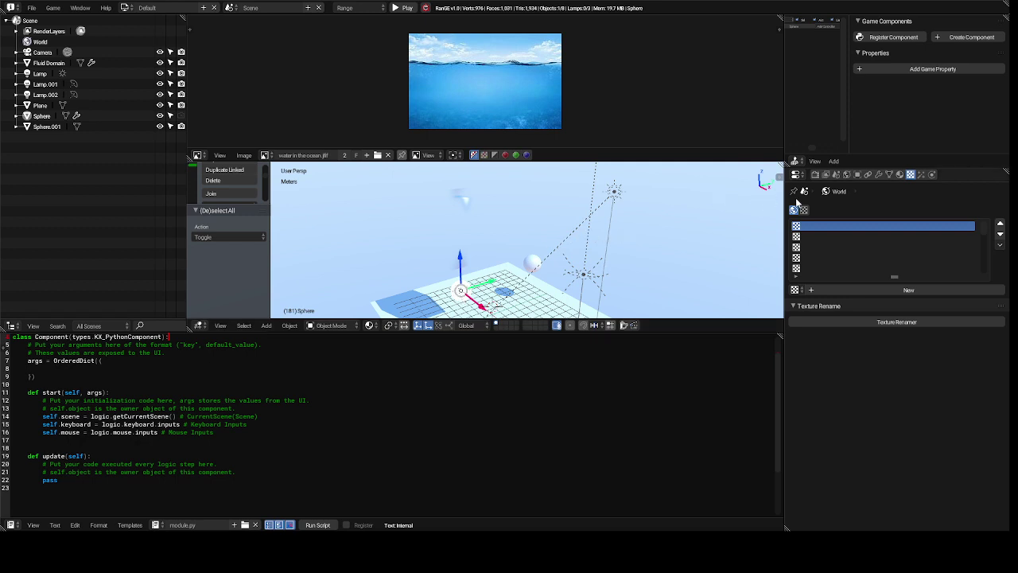
{"action": "left_click", "coordinate": [794, 290]}
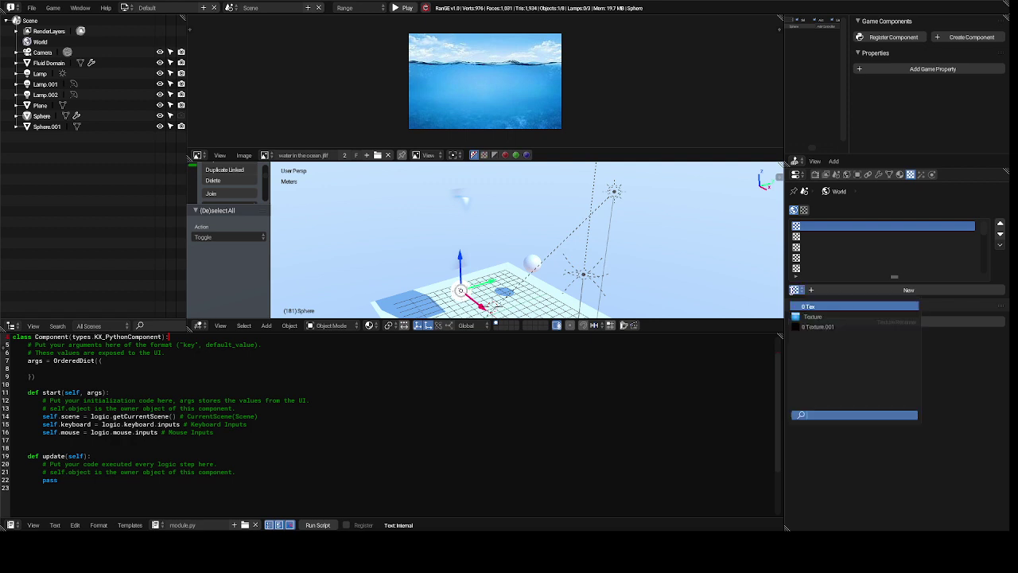
{"action": "left_click", "coordinate": [812, 316]}
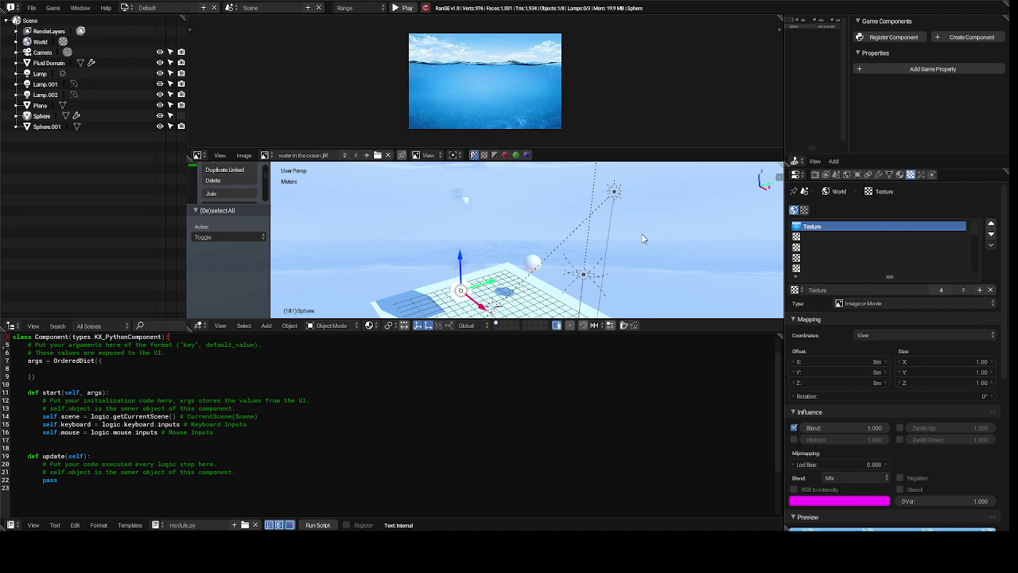
Examine the scene against the textured world background from farther away and from steeper angles, including the sphere in isolation.
{"action": "scroll", "coordinate": [644, 238], "scroll_direction": "down", "scroll_amount": 5}
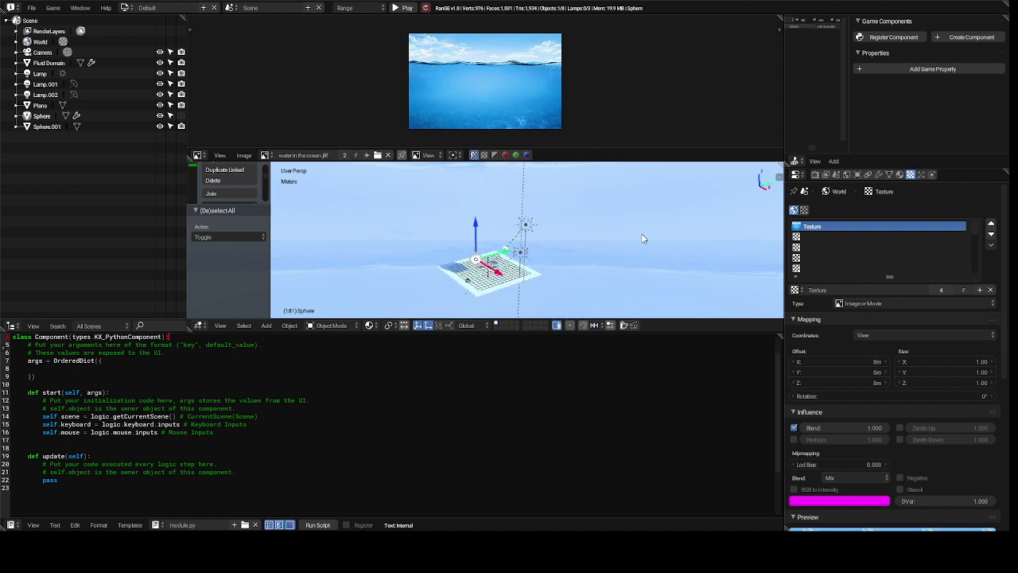
{"action": "scroll", "coordinate": [643, 238], "scroll_direction": "down", "scroll_amount": 2}
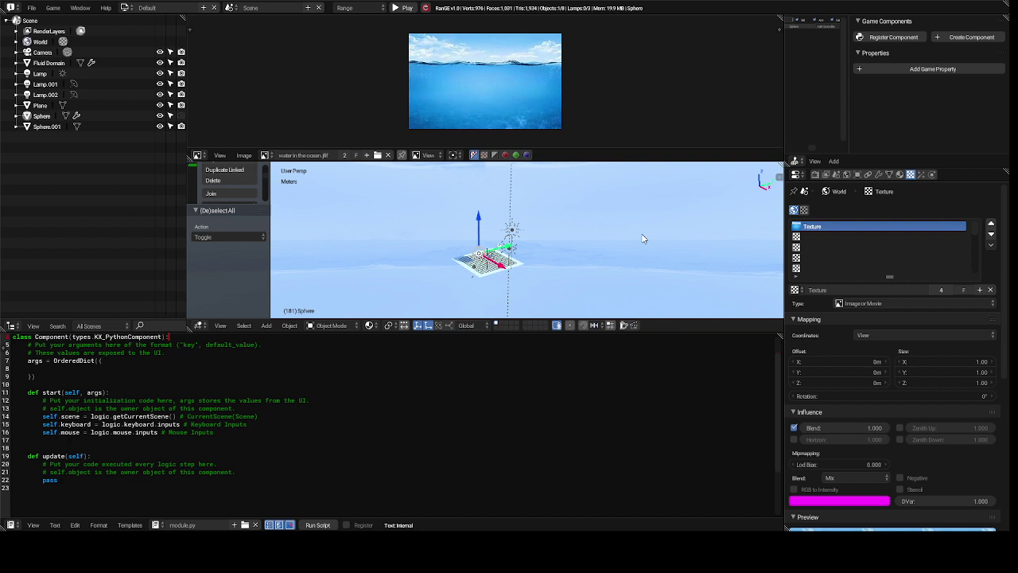
{"action": "key", "text": "KP_Divide"}
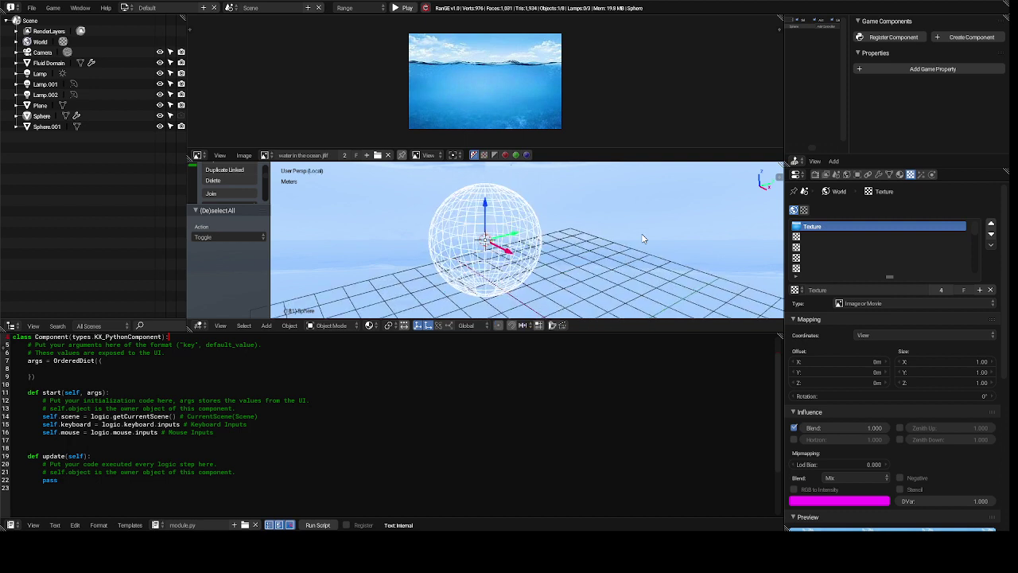
{"action": "key", "text": "KP_Divide"}
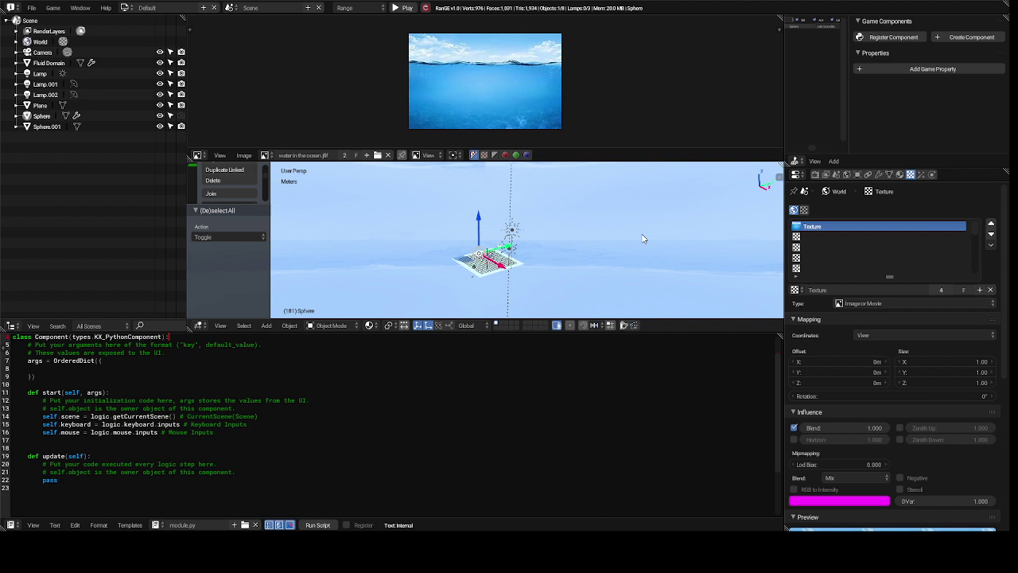
{"action": "key", "text": "KP_8"}
{"action": "key", "text": "KP_8"}
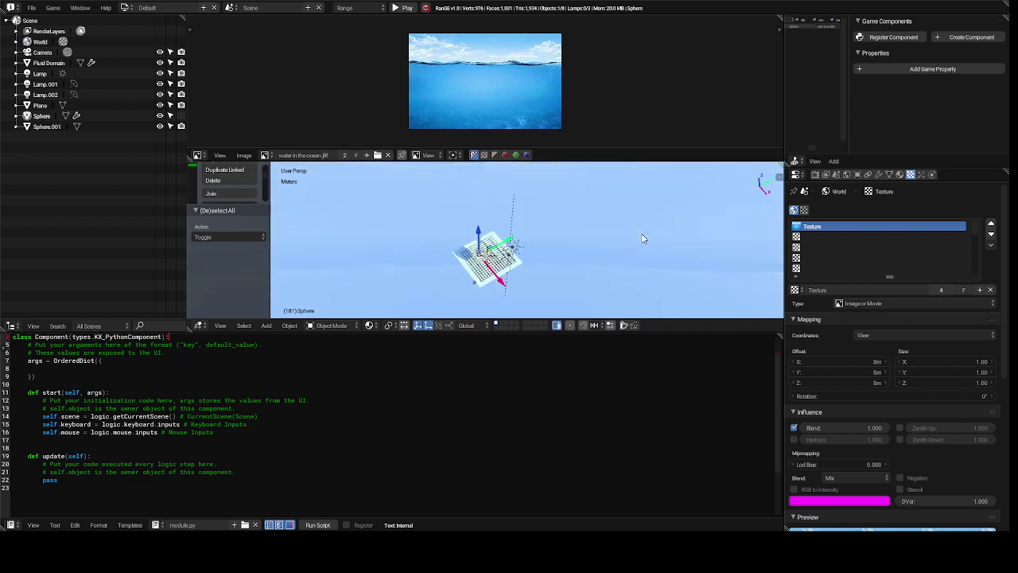
{"action": "key", "text": "KP_8"}
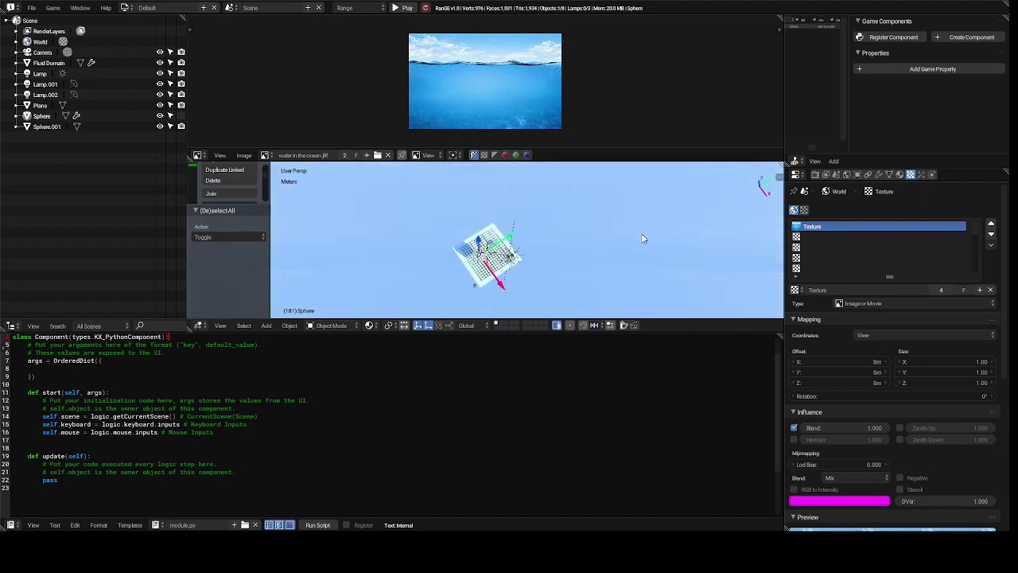
{"action": "key", "text": "KP_2"}
{"action": "key", "text": "KP_2"}
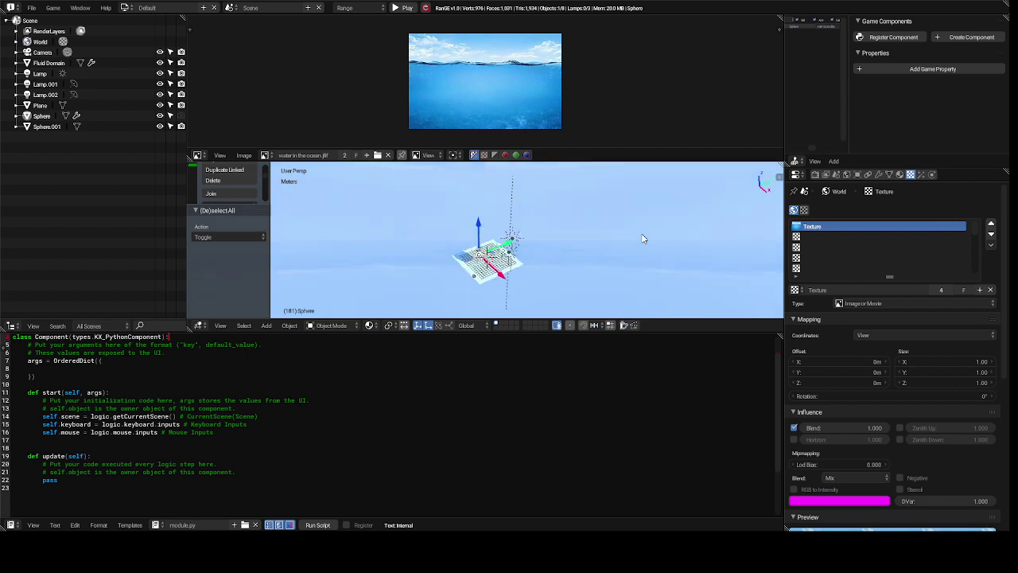
Assign the existing material "Cube" to the selected fluid sphere.
{"action": "left_click", "coordinate": [900, 174]}
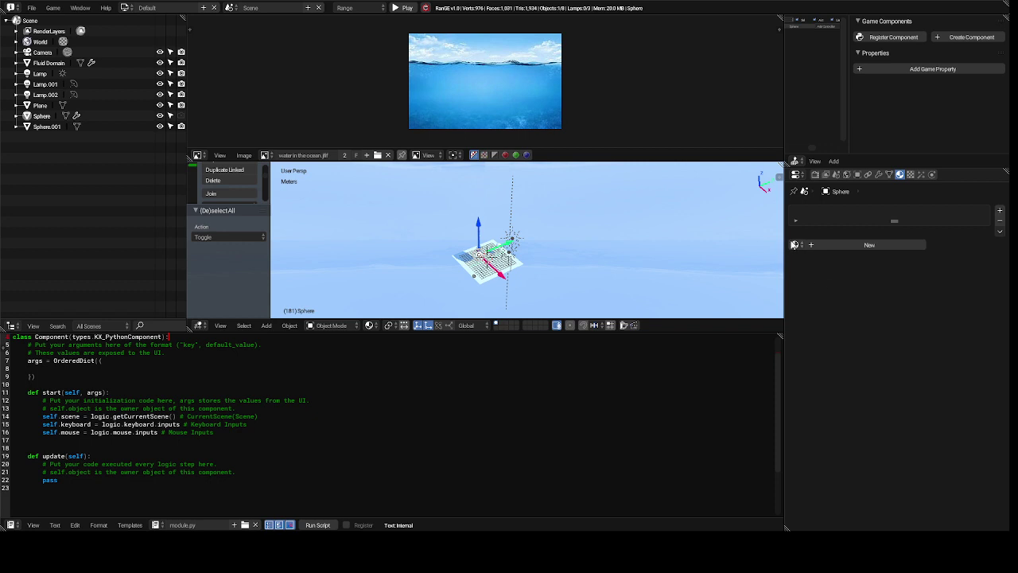
{"action": "left_click", "coordinate": [794, 244]}
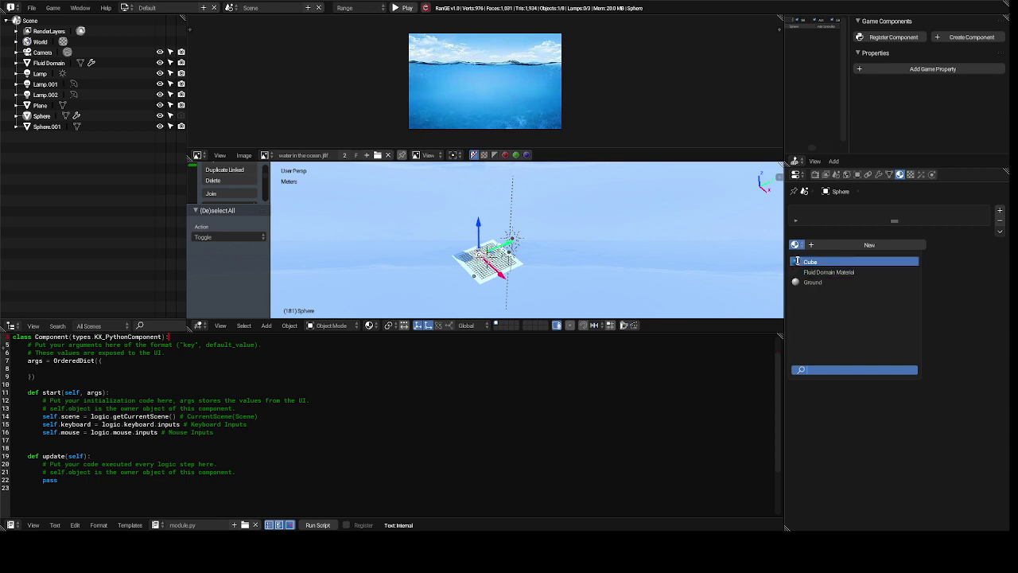
{"action": "left_click", "coordinate": [797, 261]}
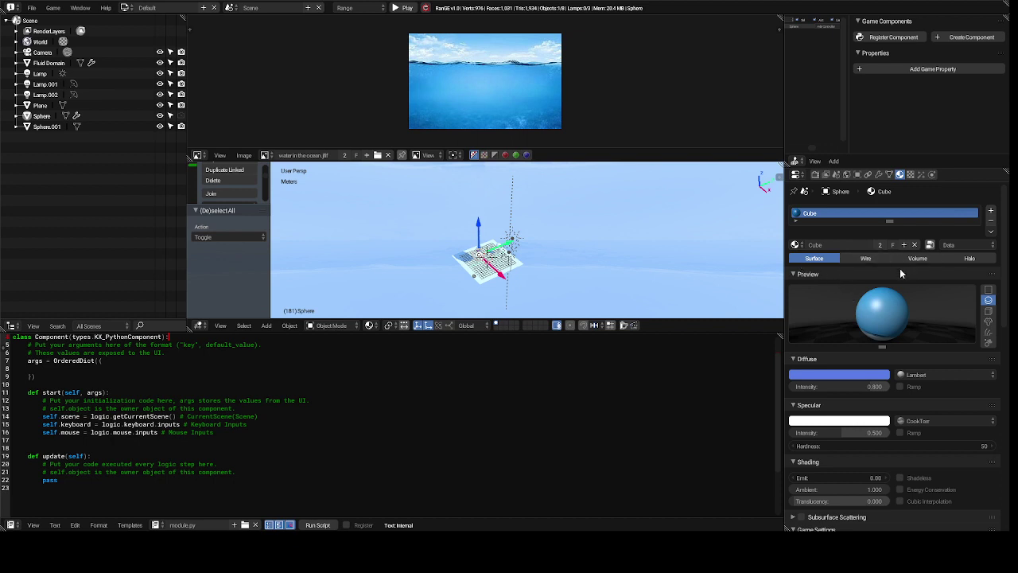
Set the sphere material's texture mapping coordinates to Object, using Fluid Domain as the reference object.
{"action": "left_click", "coordinate": [912, 175]}
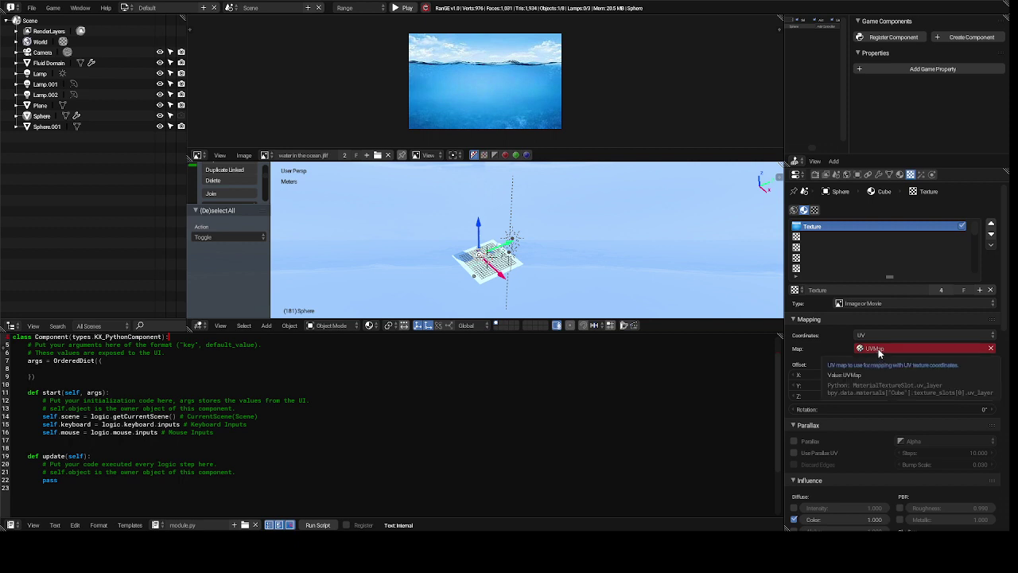
{"action": "left_click", "coordinate": [879, 350]}
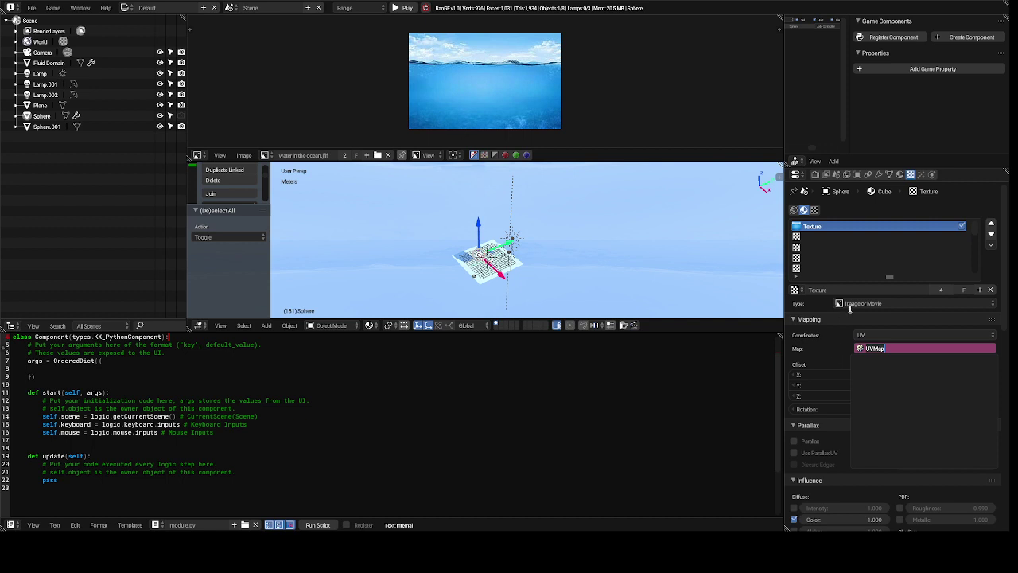
{"action": "left_click", "coordinate": [871, 337]}
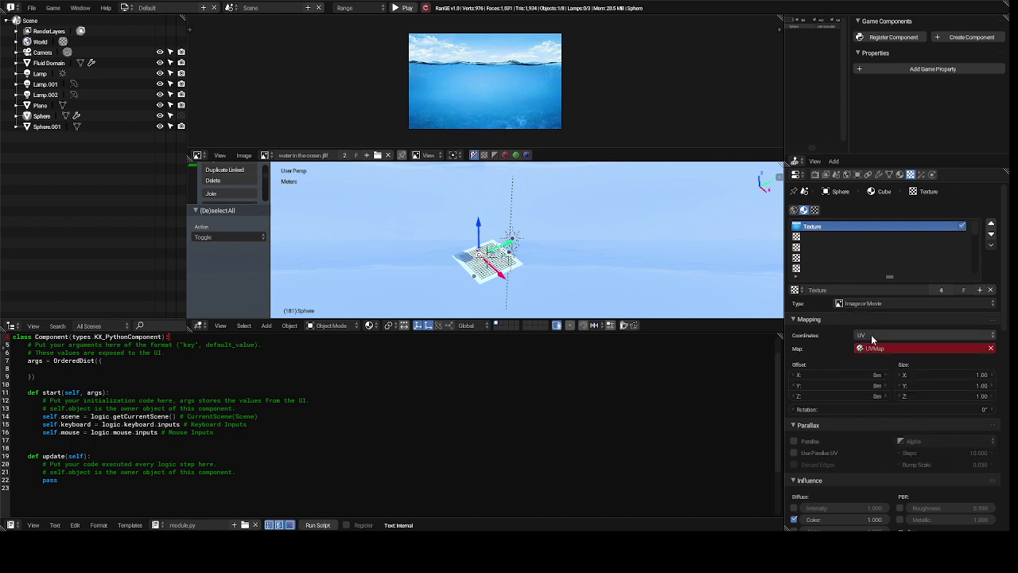
{"action": "left_click", "coordinate": [872, 337]}
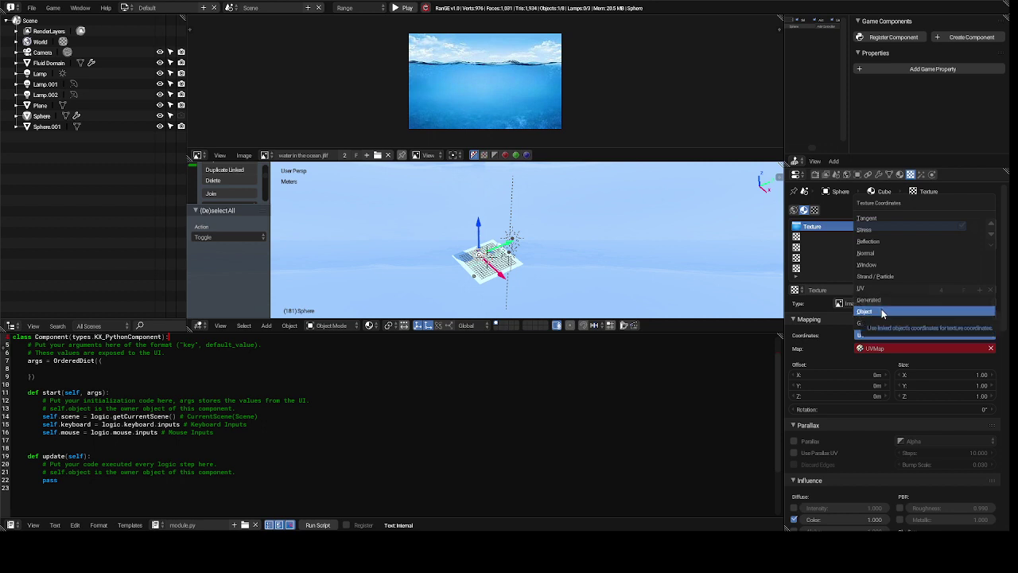
{"action": "left_click", "coordinate": [881, 311]}
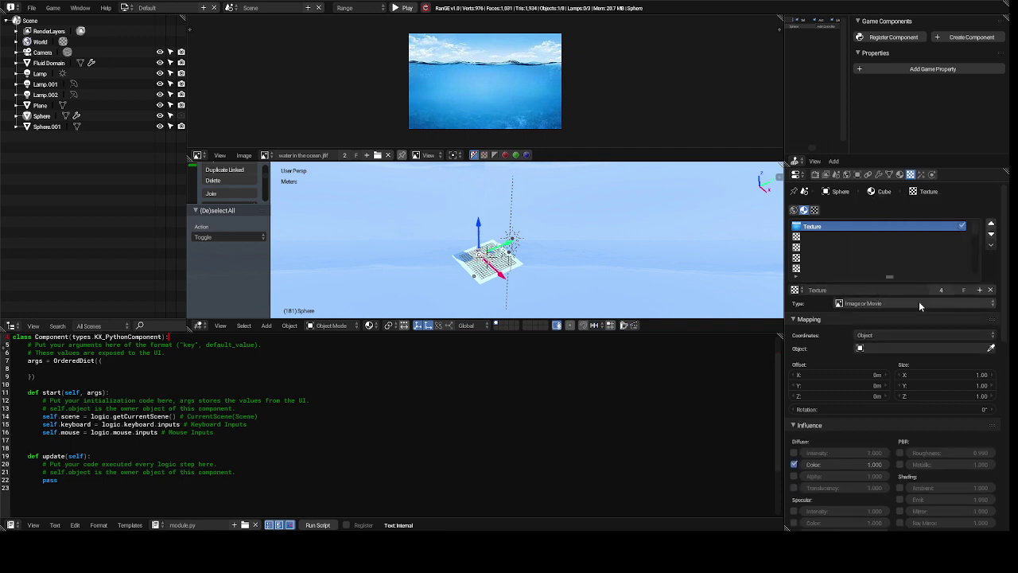
{"action": "left_click", "coordinate": [883, 347]}
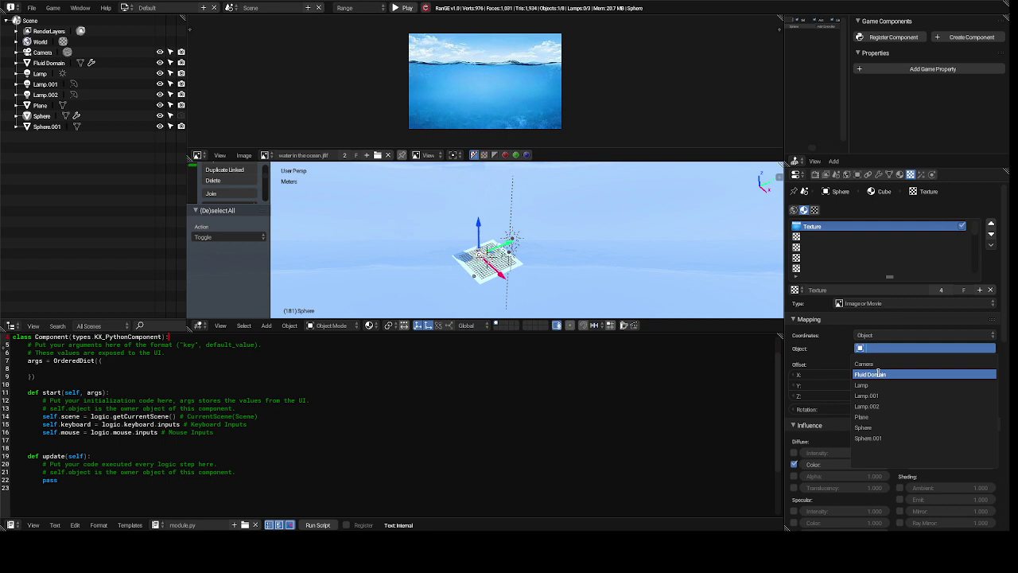
{"action": "left_click", "coordinate": [878, 374]}
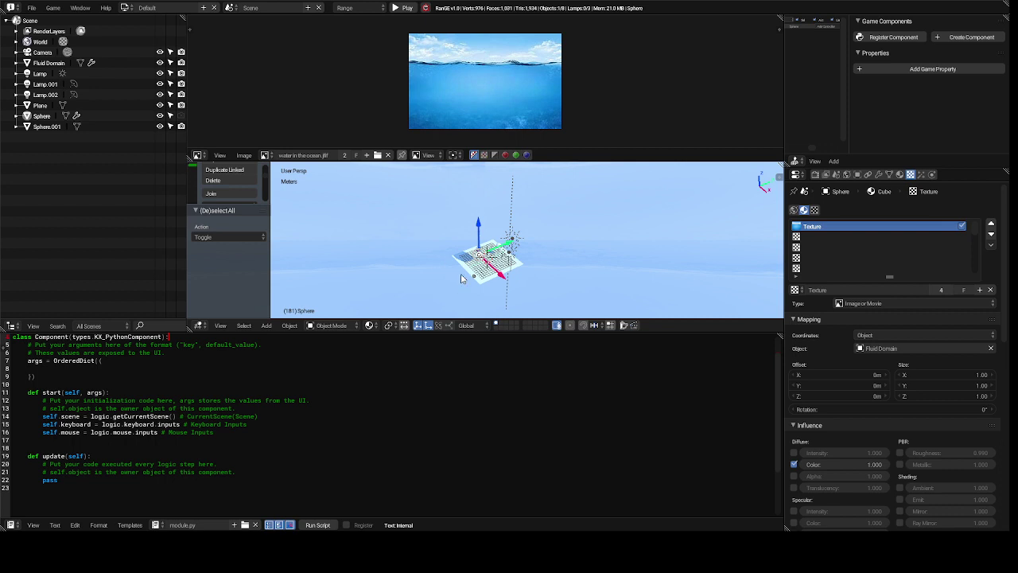
Deselect the sphere and add a new mesh cube with a 1 m radius at the centre of the ground plane.
{"action": "scroll", "coordinate": [462, 278], "scroll_direction": "up", "scroll_amount": 2}
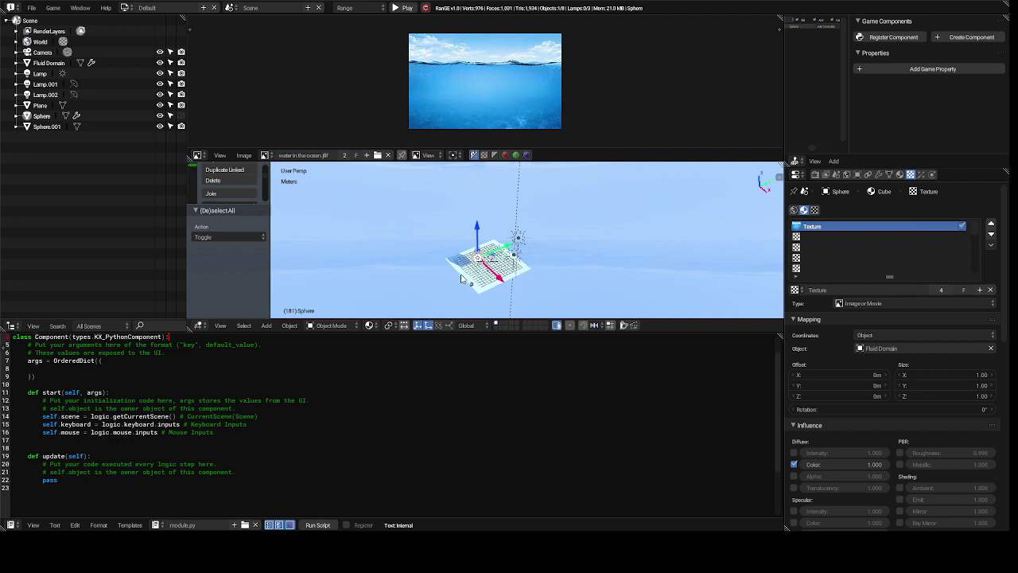
{"action": "scroll", "coordinate": [461, 278], "scroll_direction": "up", "scroll_amount": 2}
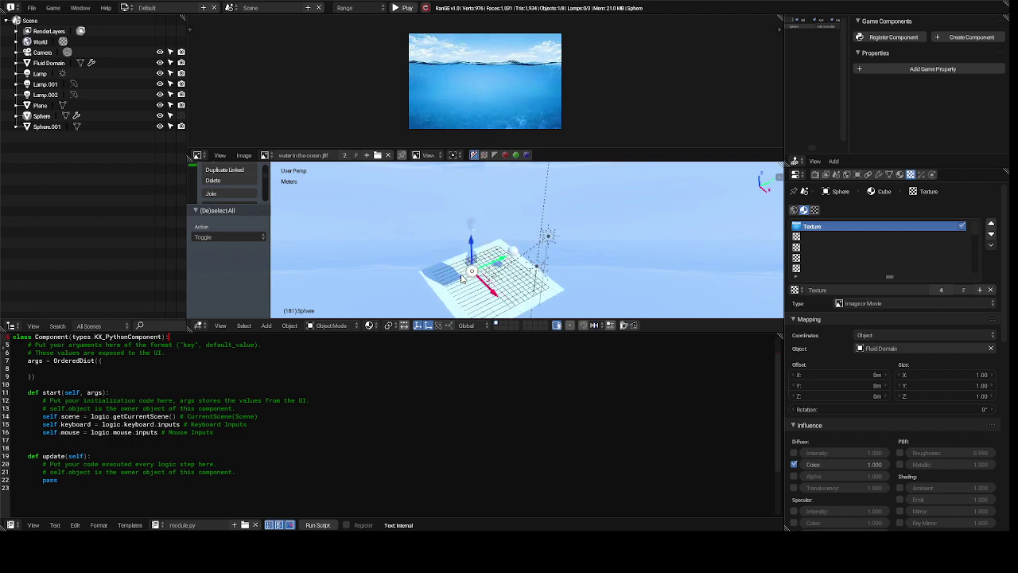
{"action": "key", "text": "a"}
{"action": "key", "text": "shift+a"}
{"action": "mouse_move", "coordinate": [462, 275]}
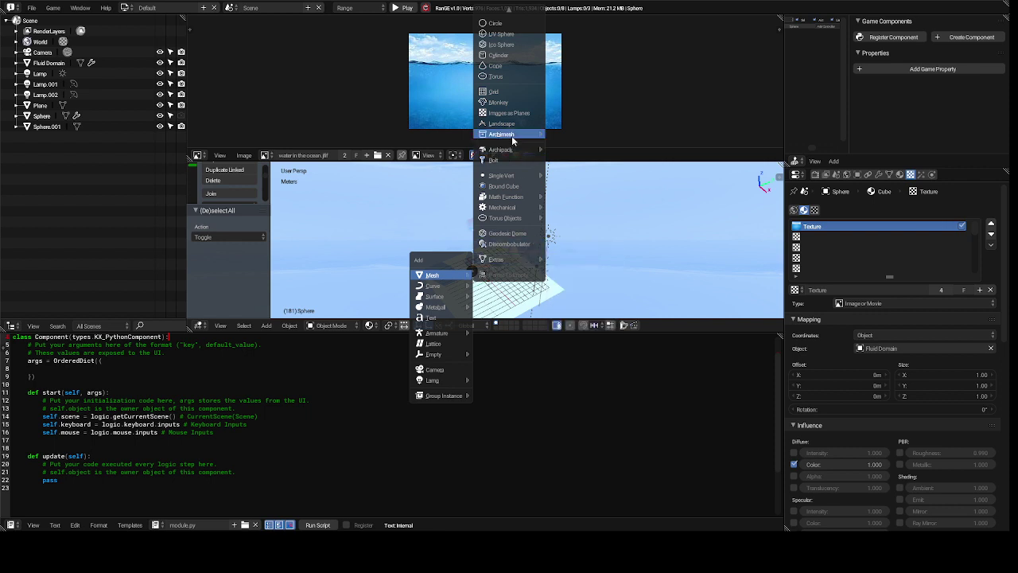
{"action": "mouse_move", "coordinate": [512, 138]}
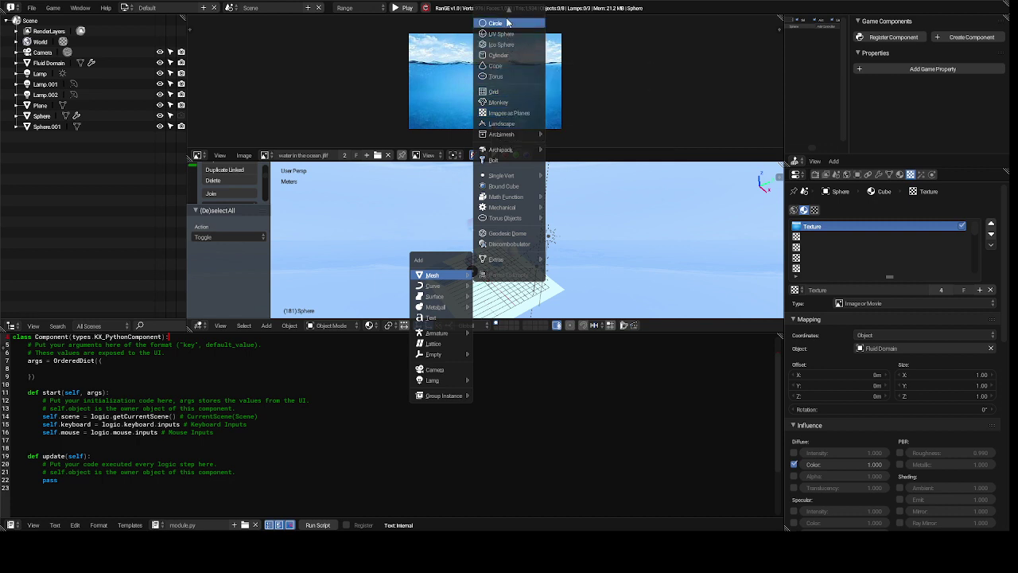
{"action": "mouse_move", "coordinate": [508, 14]}
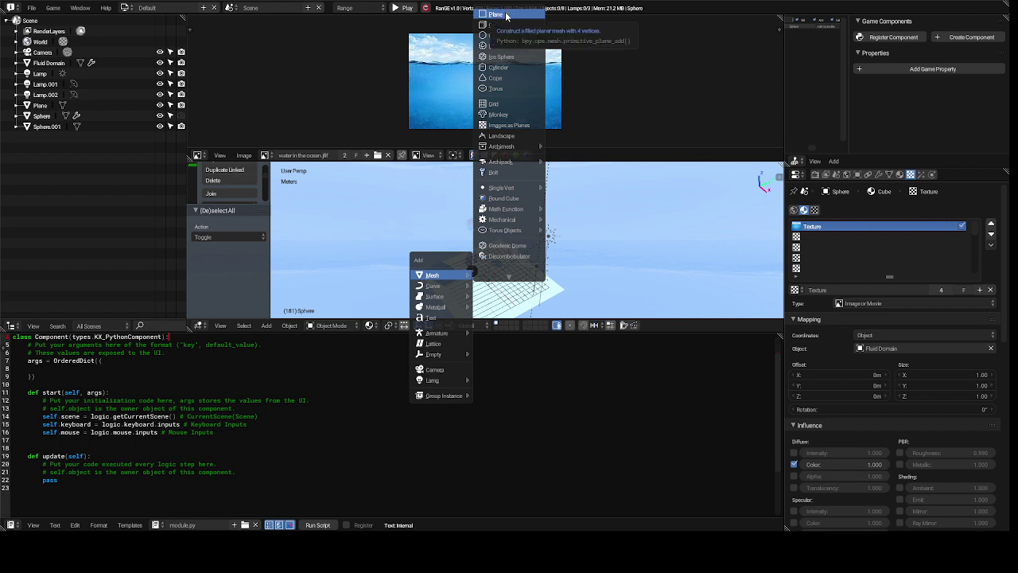
{"action": "left_click", "coordinate": [506, 29]}
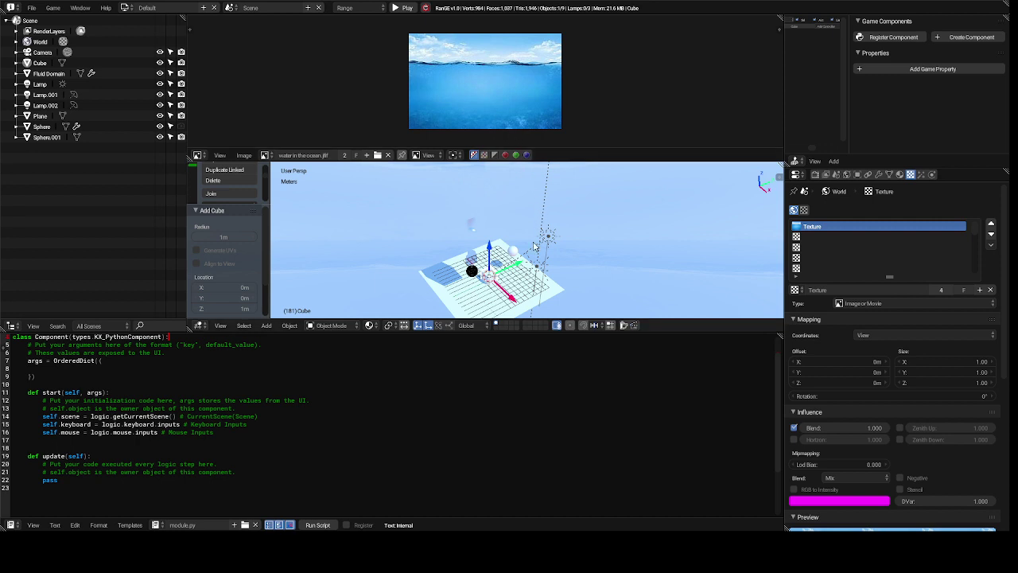
Examine the new cube and its surroundings on the ground plane from close up.
{"action": "scroll", "coordinate": [533, 247], "scroll_direction": "down", "scroll_amount": 8, "text": "shift"}
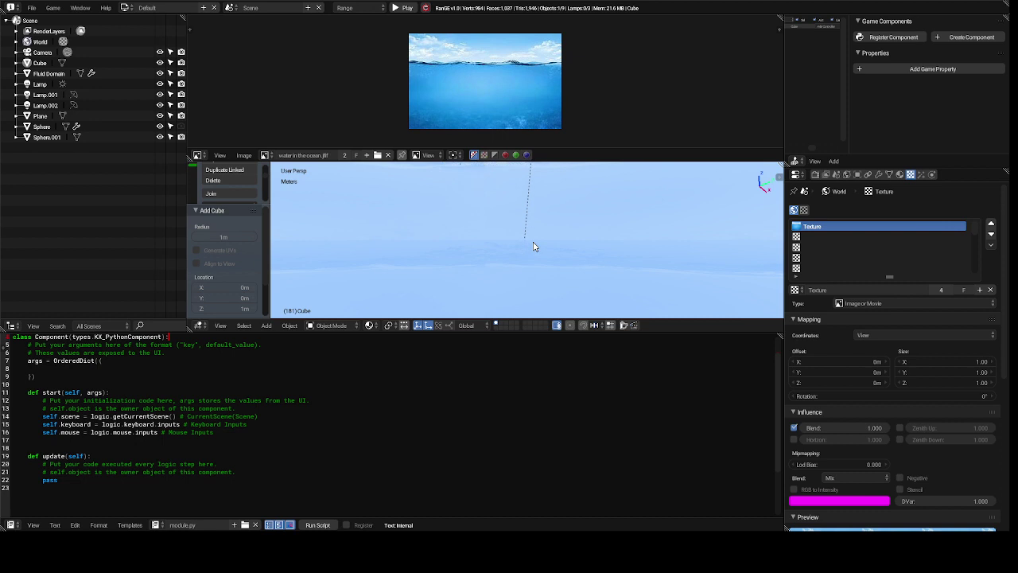
{"action": "scroll", "coordinate": [534, 247], "scroll_direction": "up", "scroll_amount": 8, "text": "shift"}
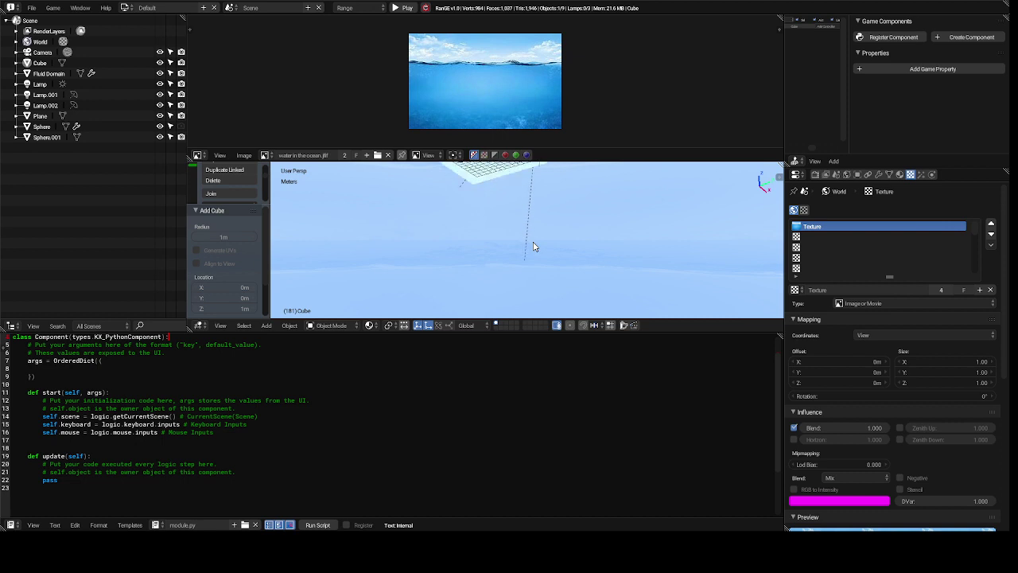
{"action": "scroll", "coordinate": [534, 247], "scroll_direction": "up", "scroll_amount": 2, "text": "shift"}
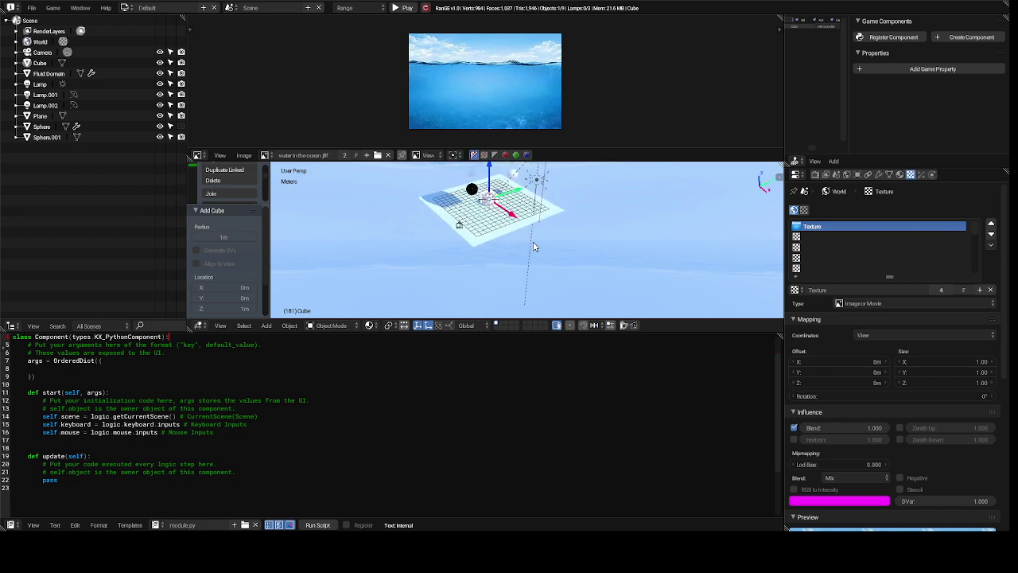
{"action": "scroll", "coordinate": [534, 247], "scroll_direction": "up", "scroll_amount": 6}
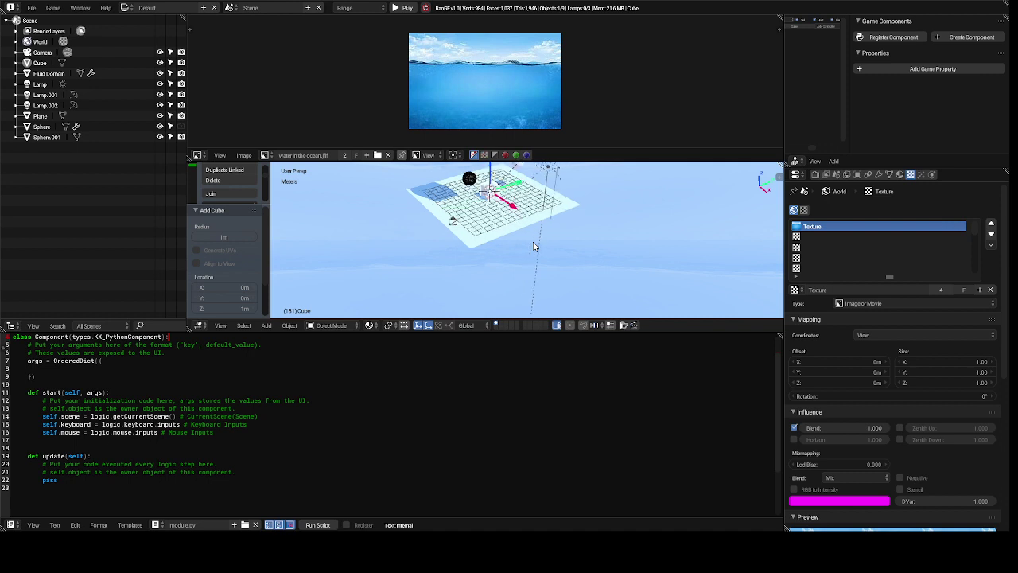
{"action": "scroll", "coordinate": [534, 247], "scroll_direction": "up", "scroll_amount": 2}
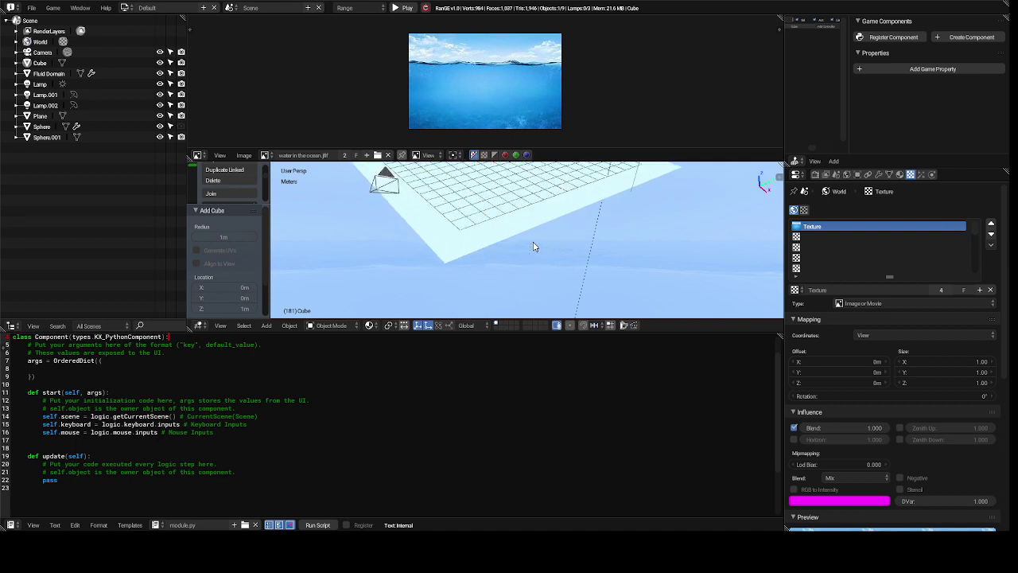
{"action": "scroll", "coordinate": [534, 246], "scroll_direction": "up", "scroll_amount": 6, "text": "shift"}
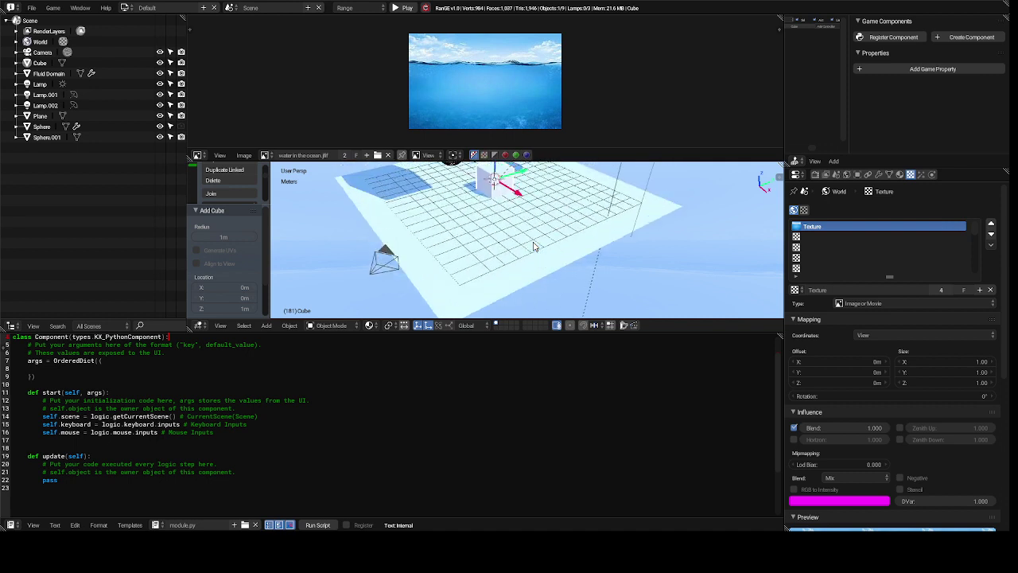
{"action": "scroll", "coordinate": [533, 246], "scroll_direction": "up", "scroll_amount": 2, "text": "shift"}
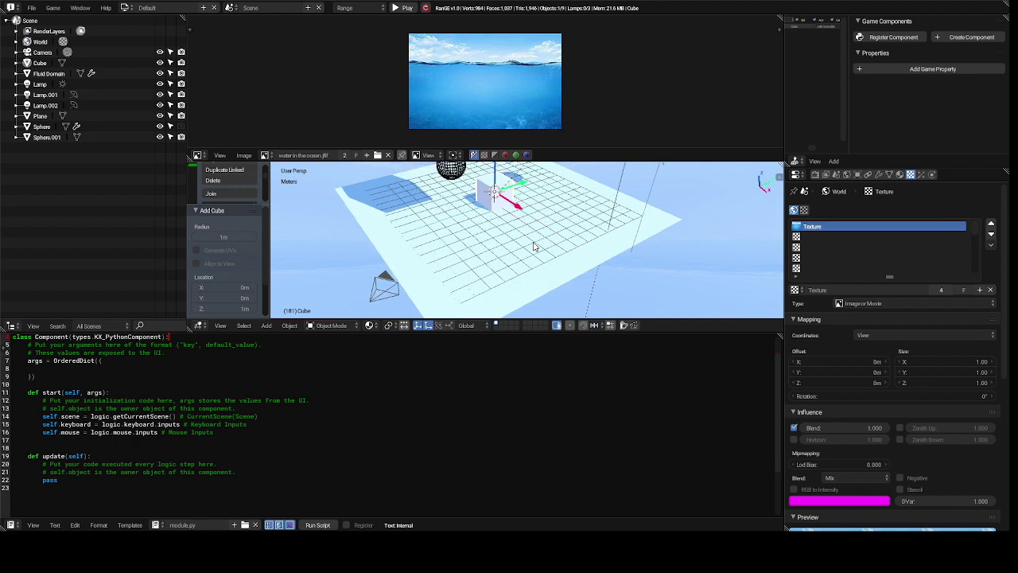
Choose the existing image texture "Texture" as the brush texture.
{"action": "left_click", "coordinate": [805, 211]}
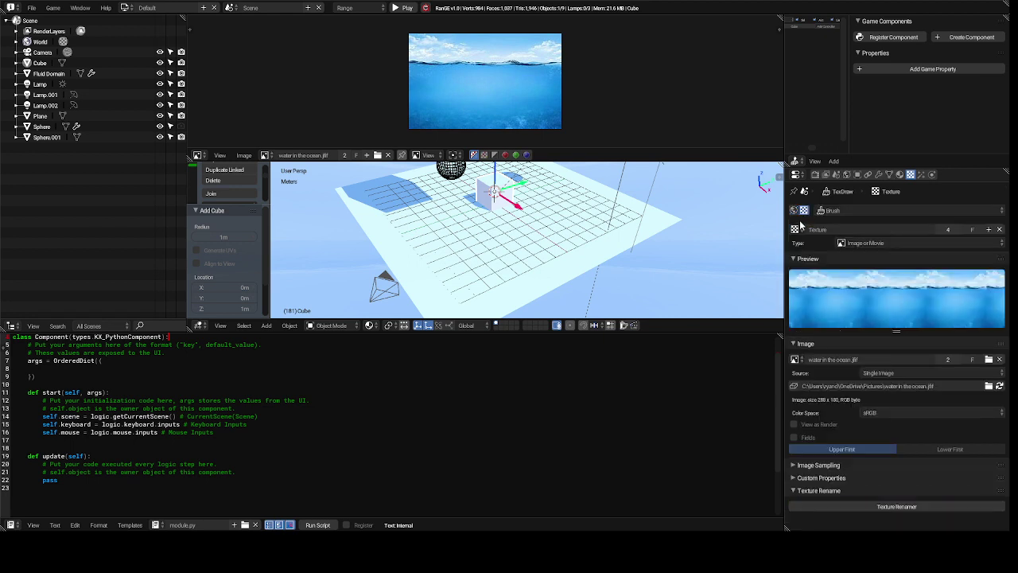
{"action": "left_click", "coordinate": [796, 230]}
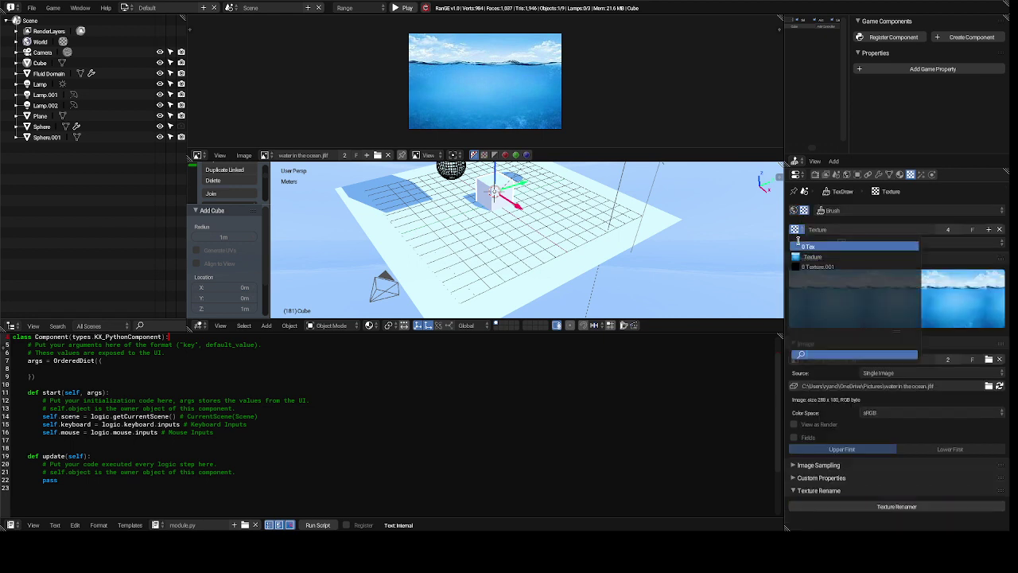
{"action": "left_click", "coordinate": [803, 256]}
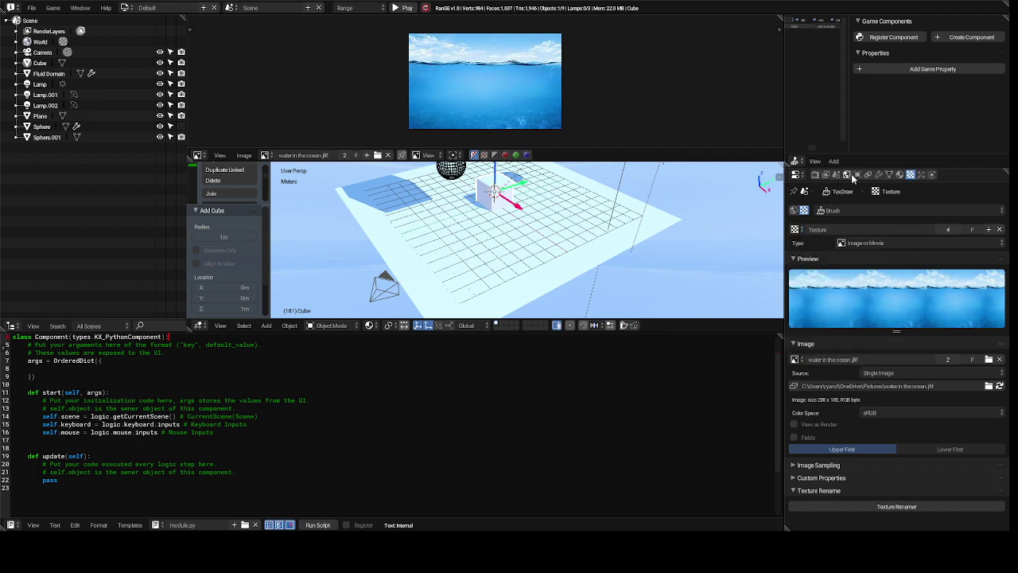
Create a new material for the cube and assign the existing image texture "Texture" to its first texture slot.
{"action": "left_click", "coordinate": [900, 175]}
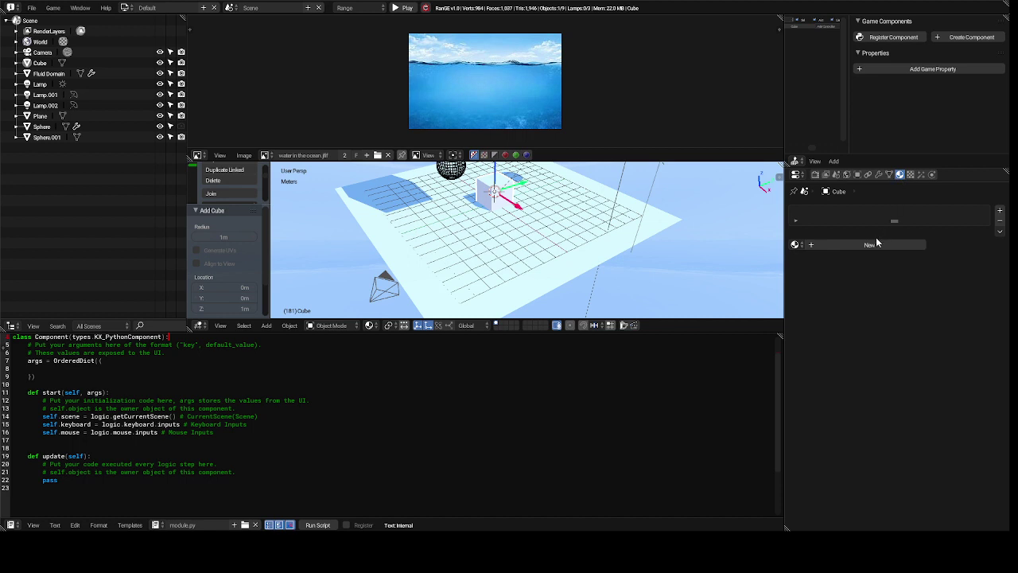
{"action": "left_click", "coordinate": [876, 244]}
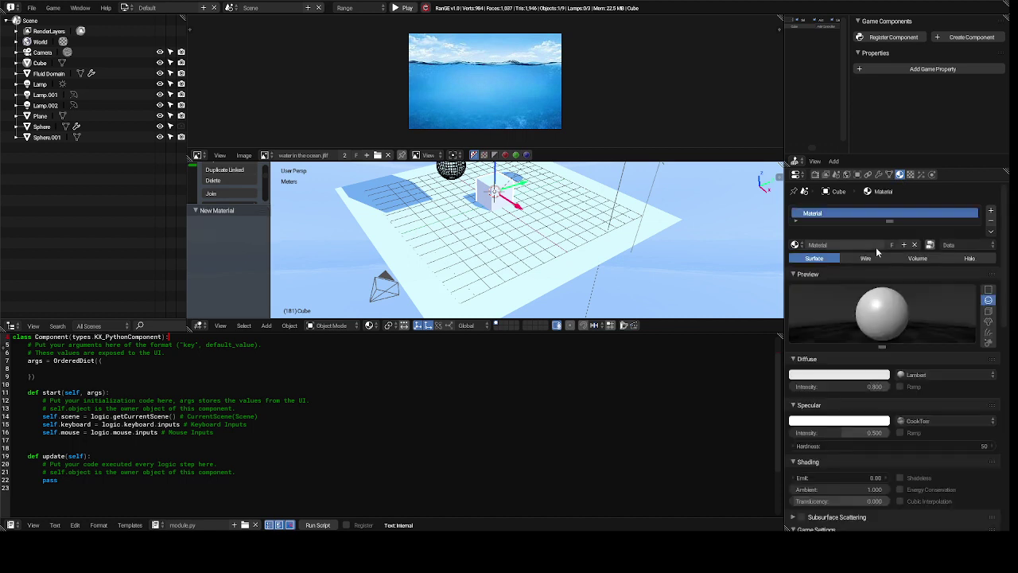
{"action": "left_click", "coordinate": [911, 175]}
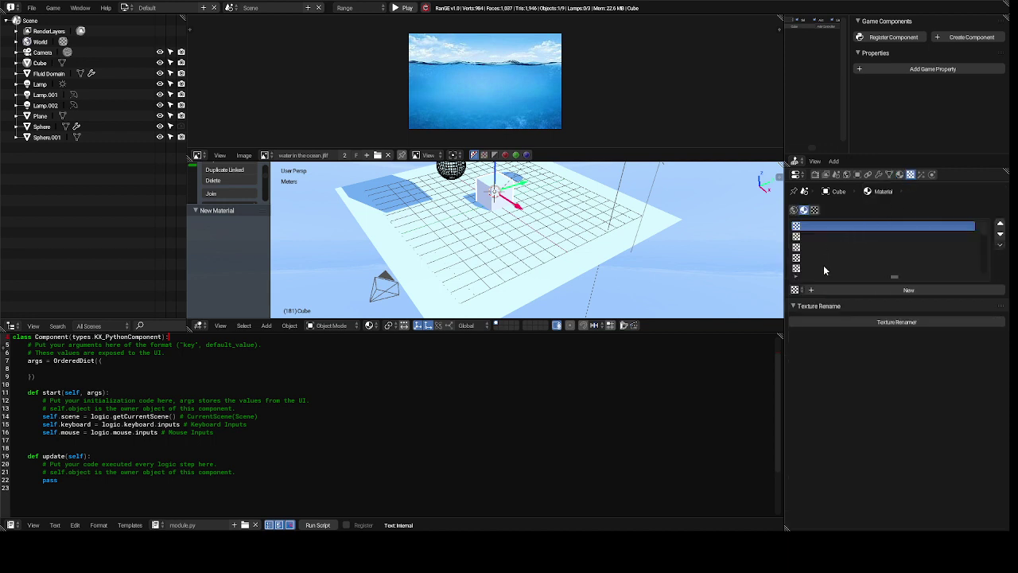
{"action": "left_click", "coordinate": [797, 291]}
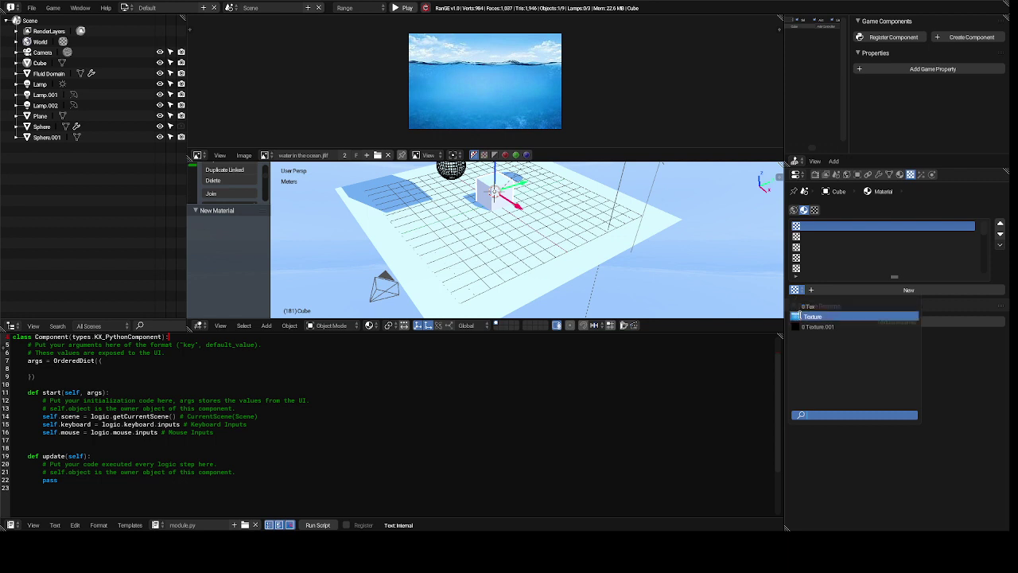
{"action": "left_click", "coordinate": [802, 317]}
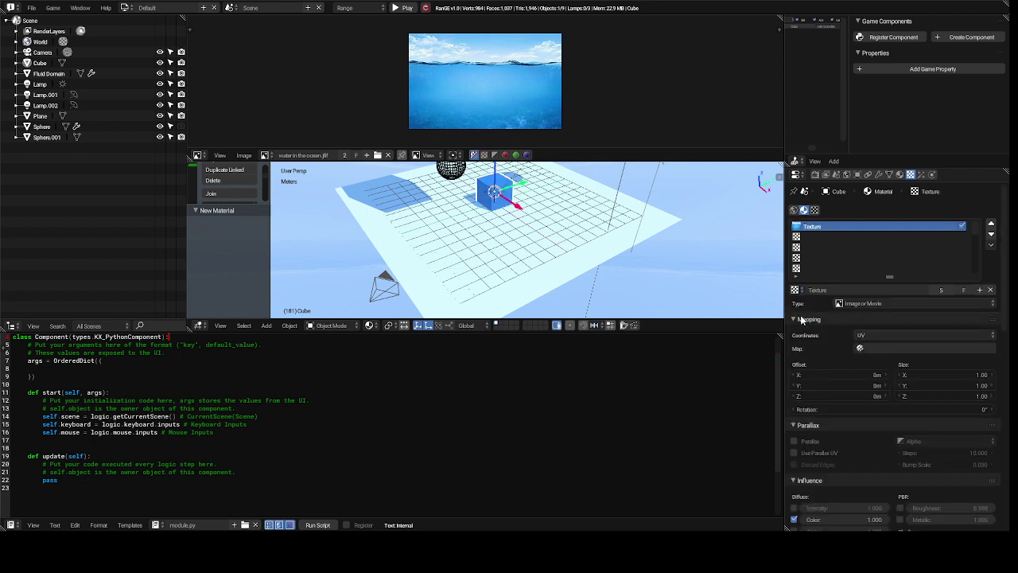
{"action": "left_click", "coordinate": [865, 349]}
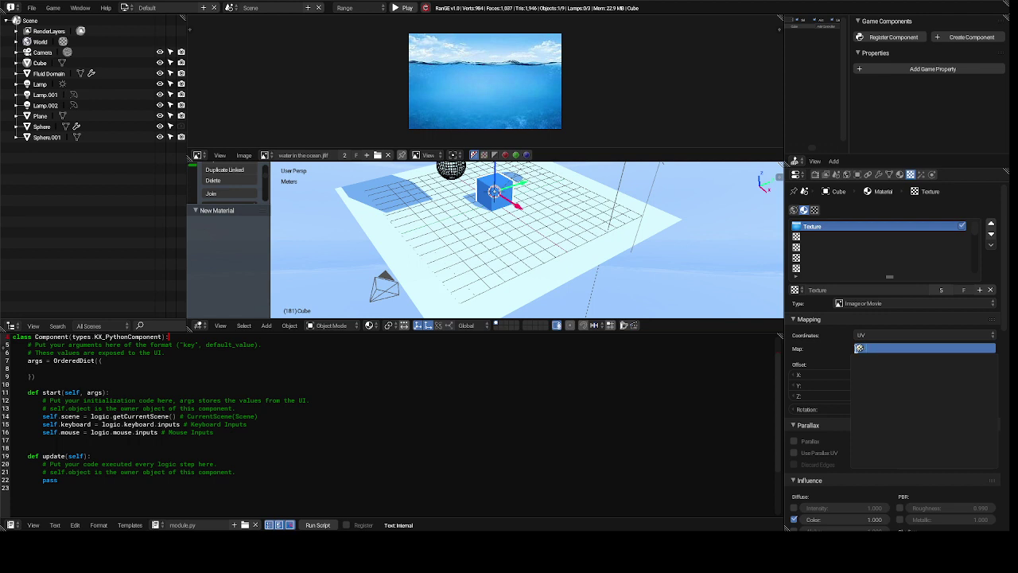
{"action": "left_click", "coordinate": [826, 360]}
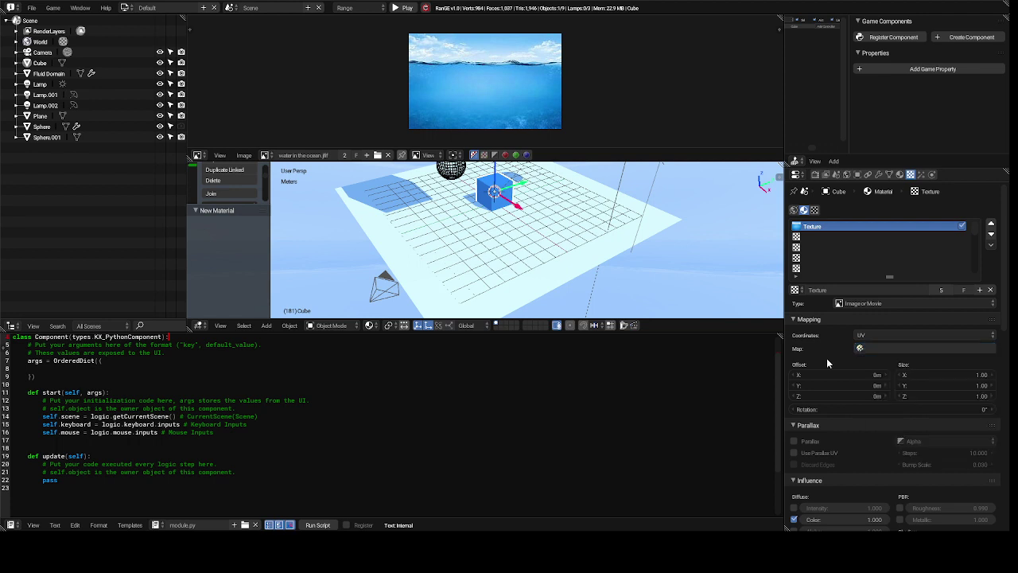
Pick "Texture" again for the brush from the existing textures.
{"action": "left_click", "coordinate": [814, 210]}
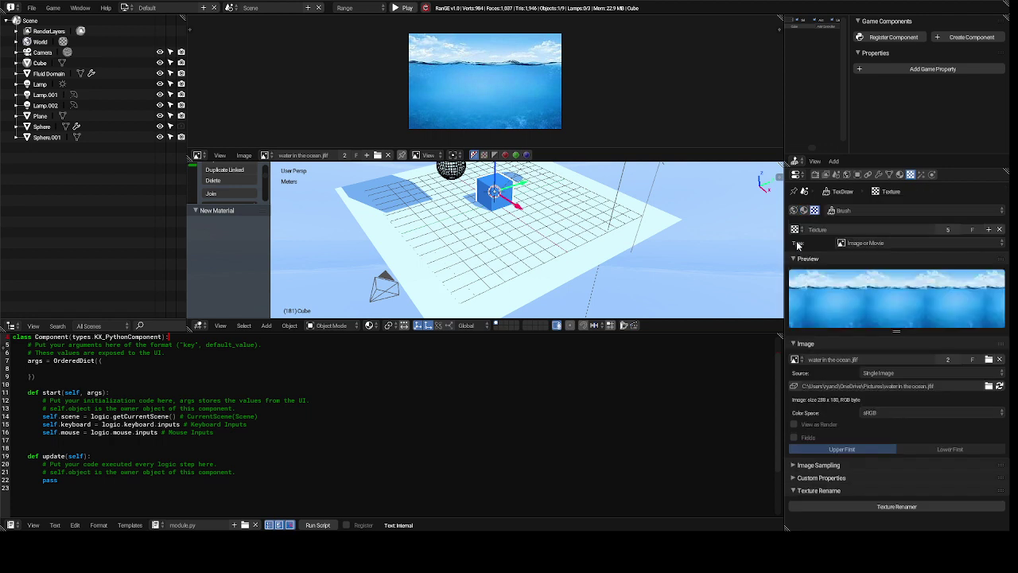
{"action": "left_click", "coordinate": [795, 230]}
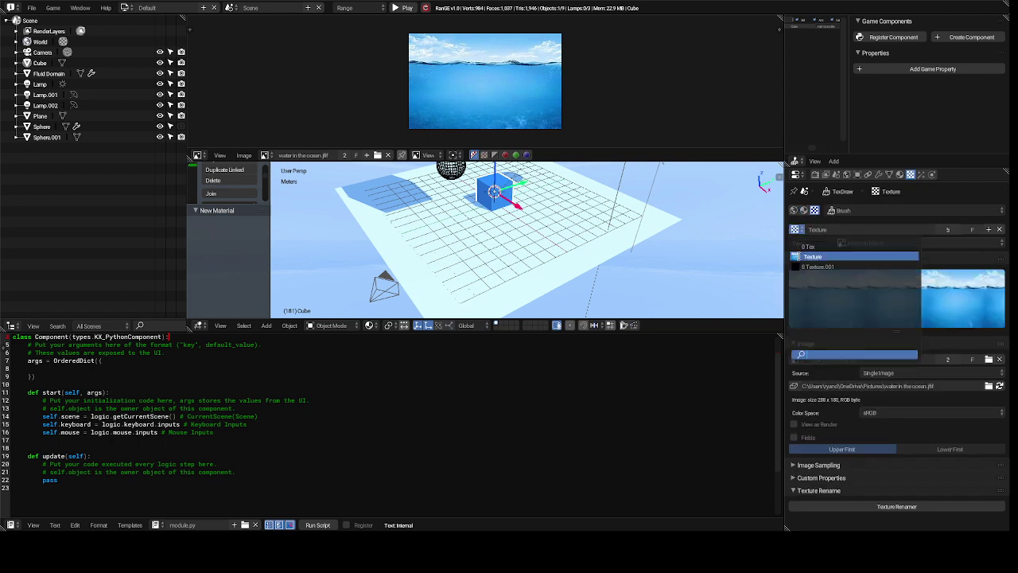
{"action": "left_click", "coordinate": [801, 257]}
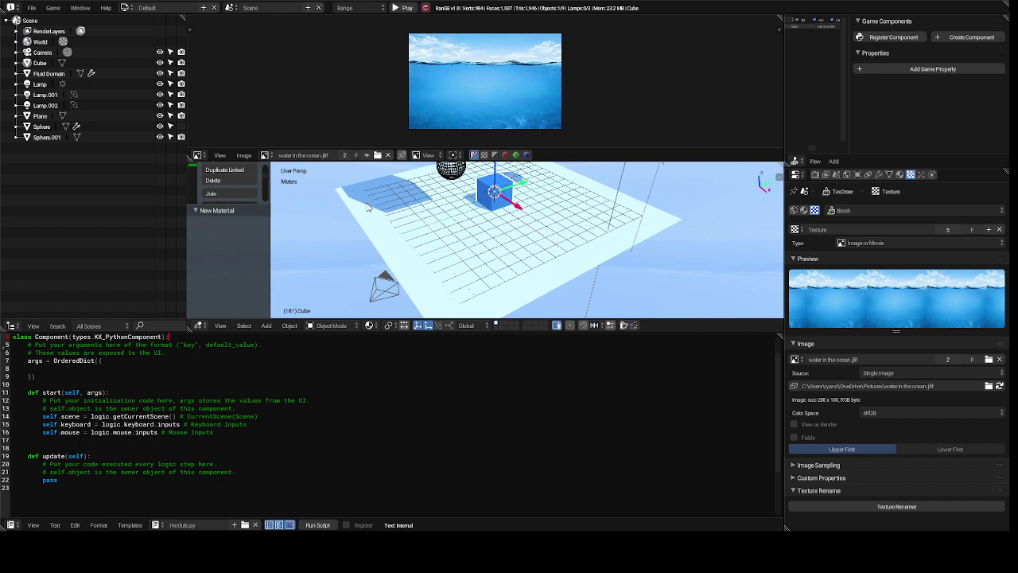
Switch the cube to Edit Mode and UV-unwrap its whole mesh with the Unwrap operation.
{"action": "left_click", "coordinate": [323, 326]}
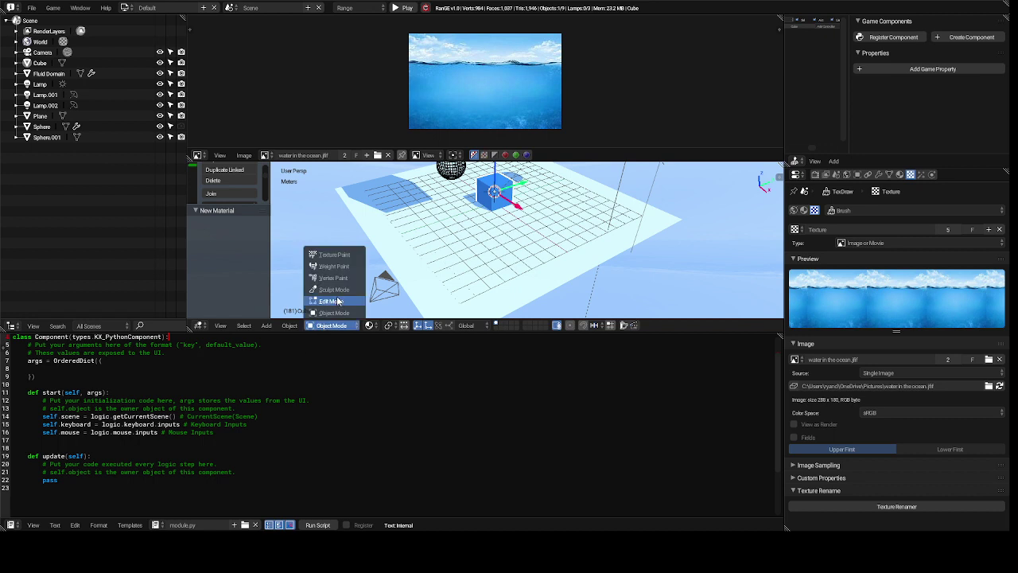
{"action": "left_click", "coordinate": [338, 302]}
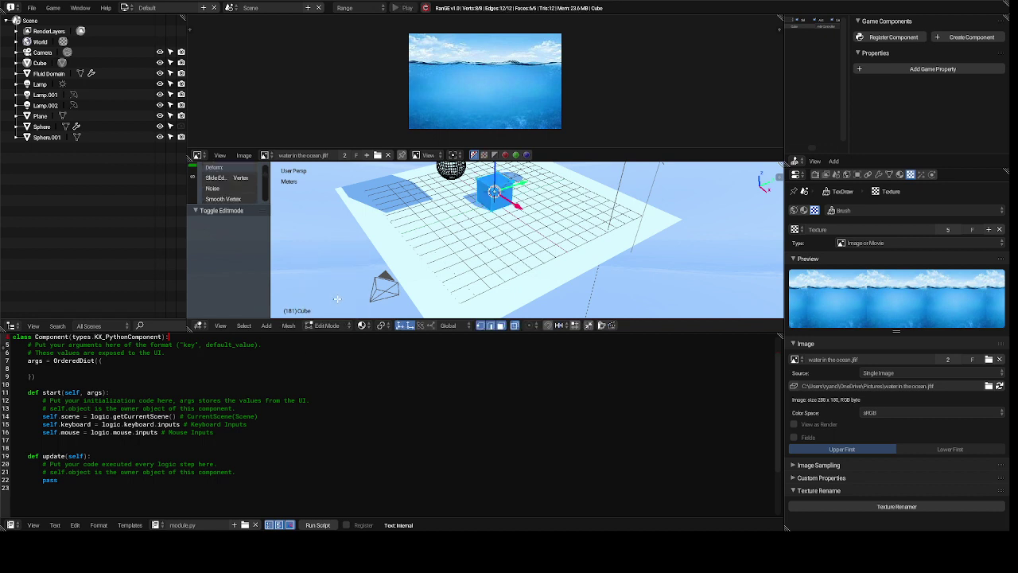
{"action": "left_click", "coordinate": [289, 326]}
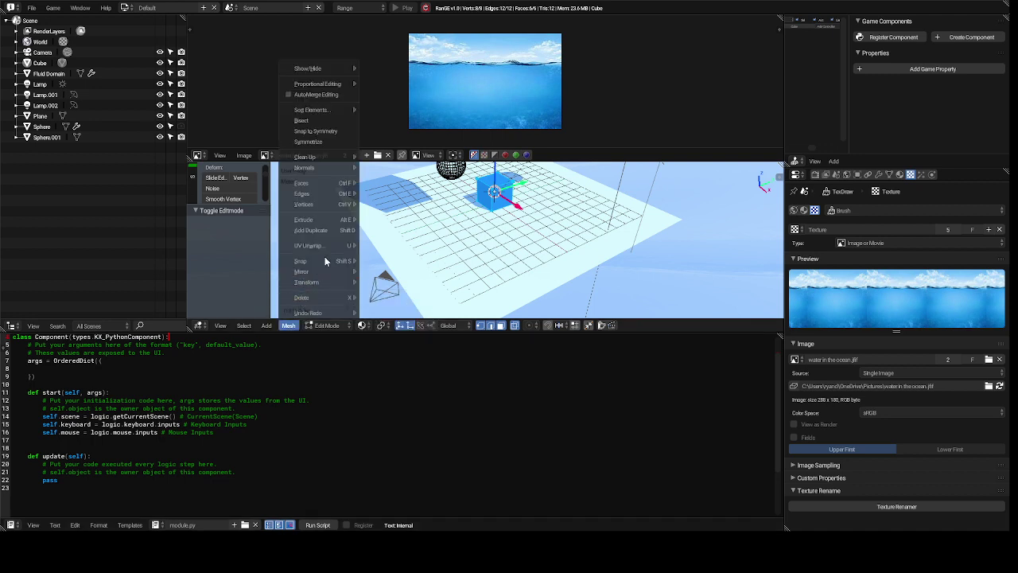
{"action": "mouse_move", "coordinate": [354, 247]}
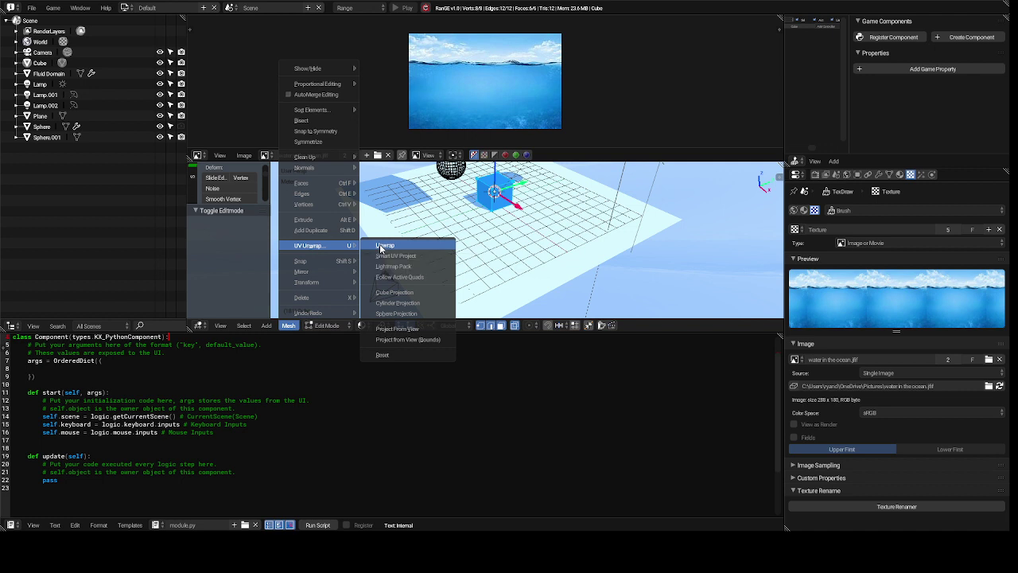
{"action": "left_click", "coordinate": [384, 245]}
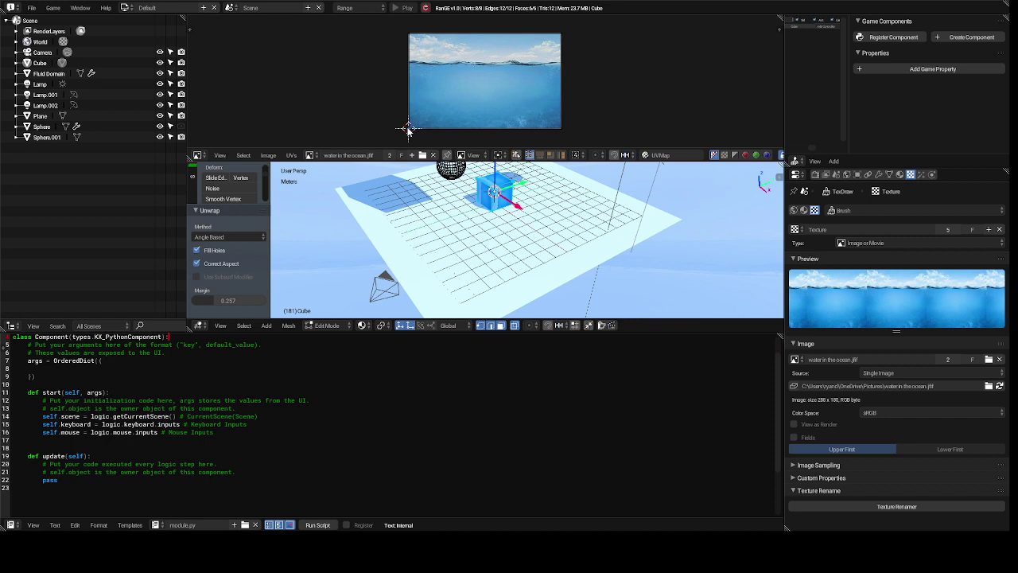
{"action": "right_click_drag", "start_coordinate": [407, 130], "coordinate": [472, 94]}
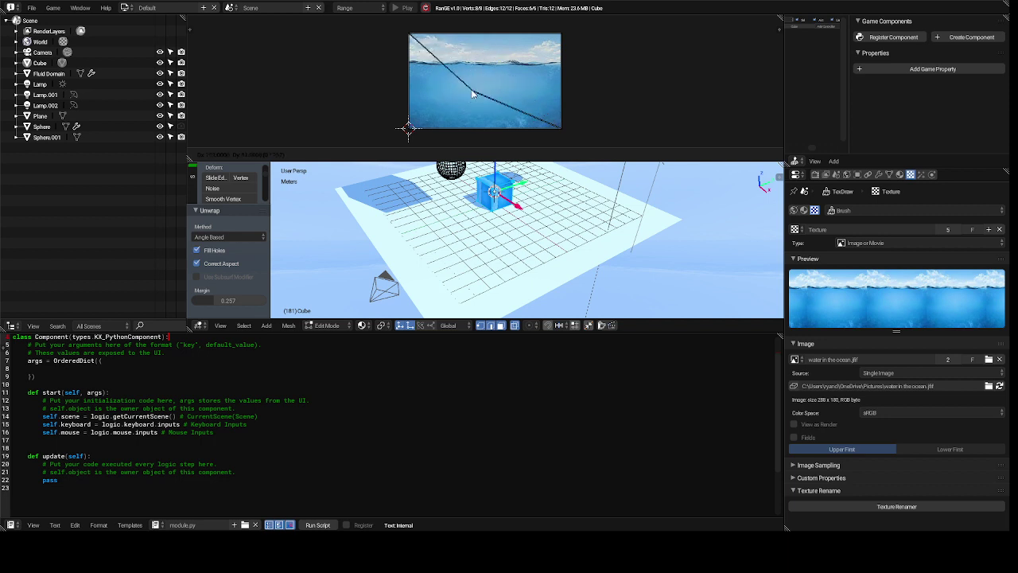
{"action": "key", "text": "Escape"}
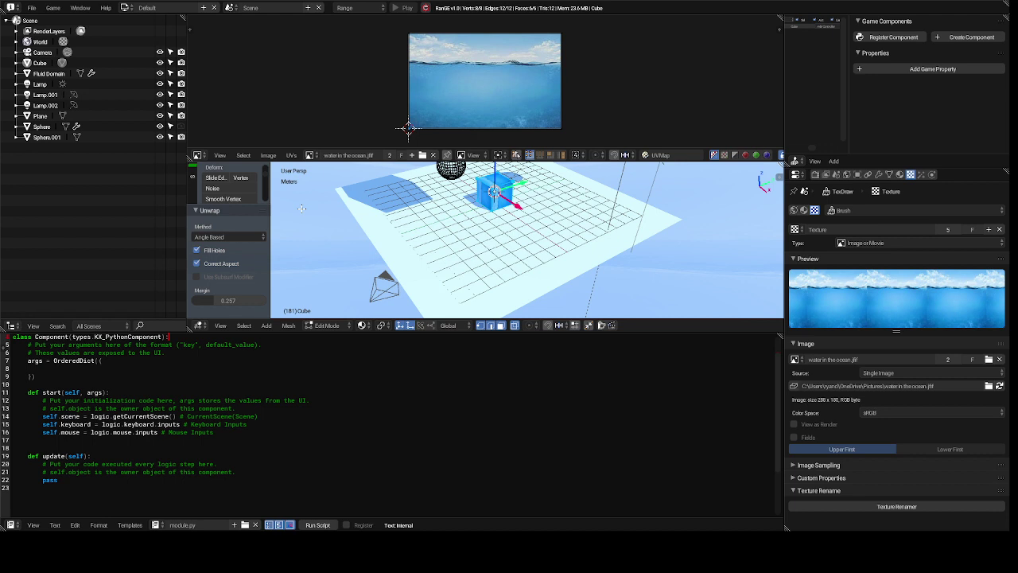
Replace the ocean image behind the cube's UV layout with Dog-Pictures.jpg from the Pictures folder.
{"action": "left_click", "coordinate": [309, 156]}
{"action": "key", "text": "Escape"}
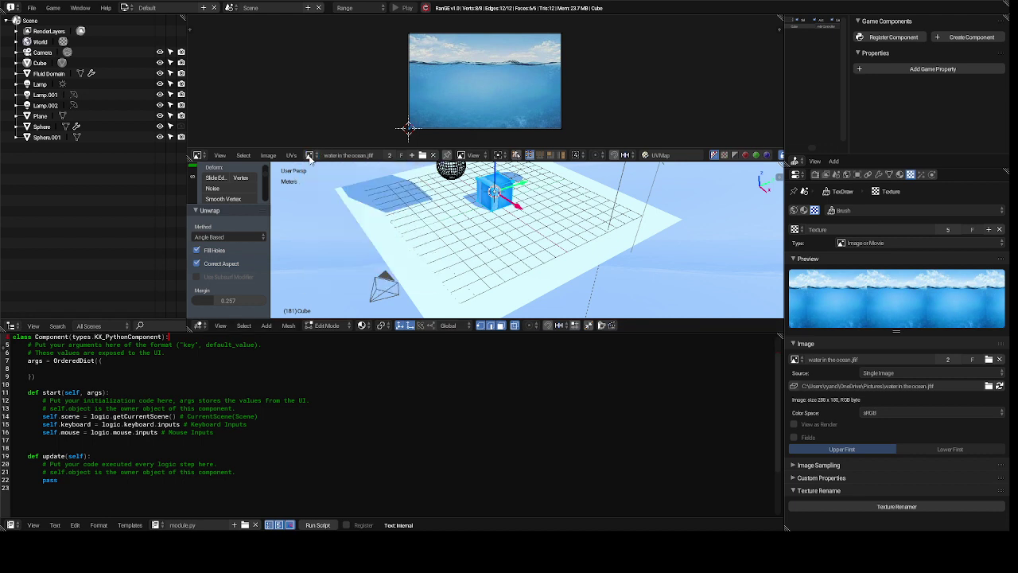
{"action": "left_click", "coordinate": [434, 155]}
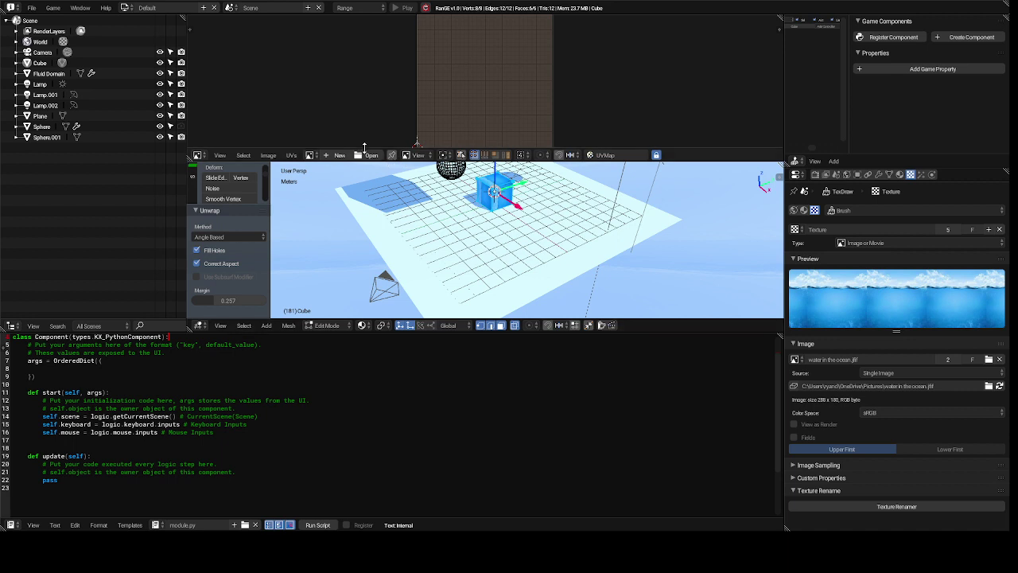
{"action": "left_click", "coordinate": [367, 157]}
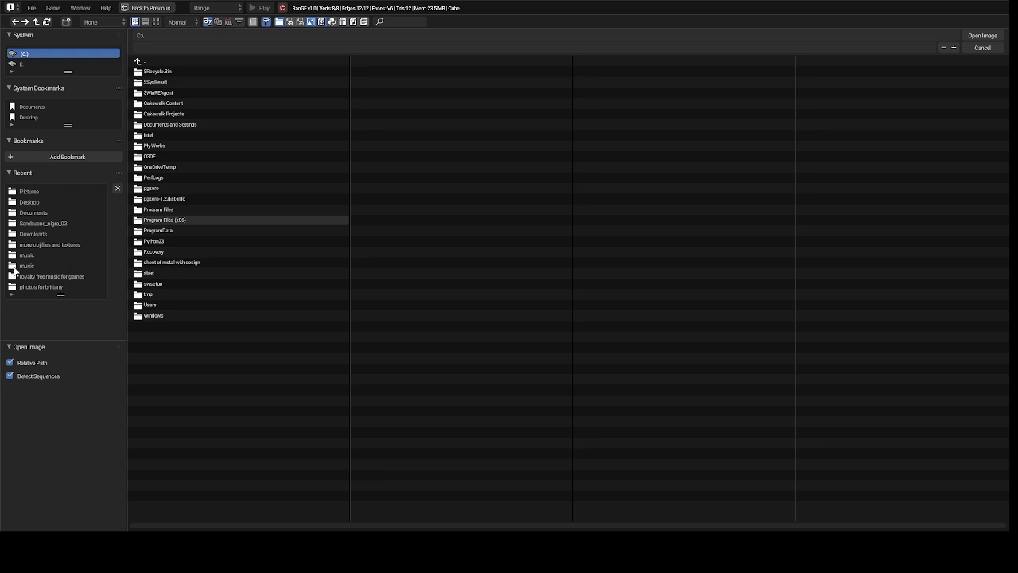
{"action": "left_click", "coordinate": [44, 191]}
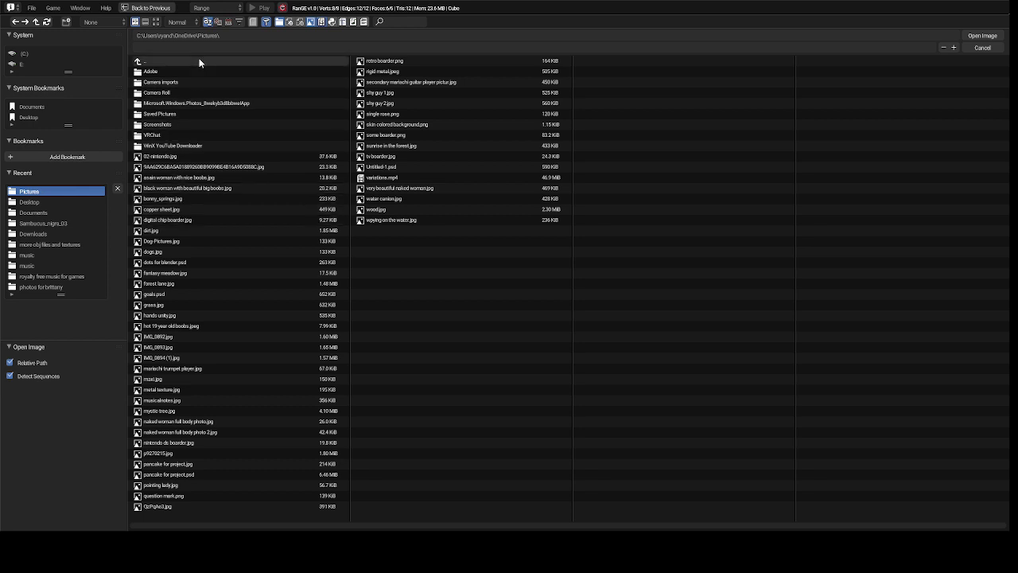
{"action": "left_click", "coordinate": [266, 22]}
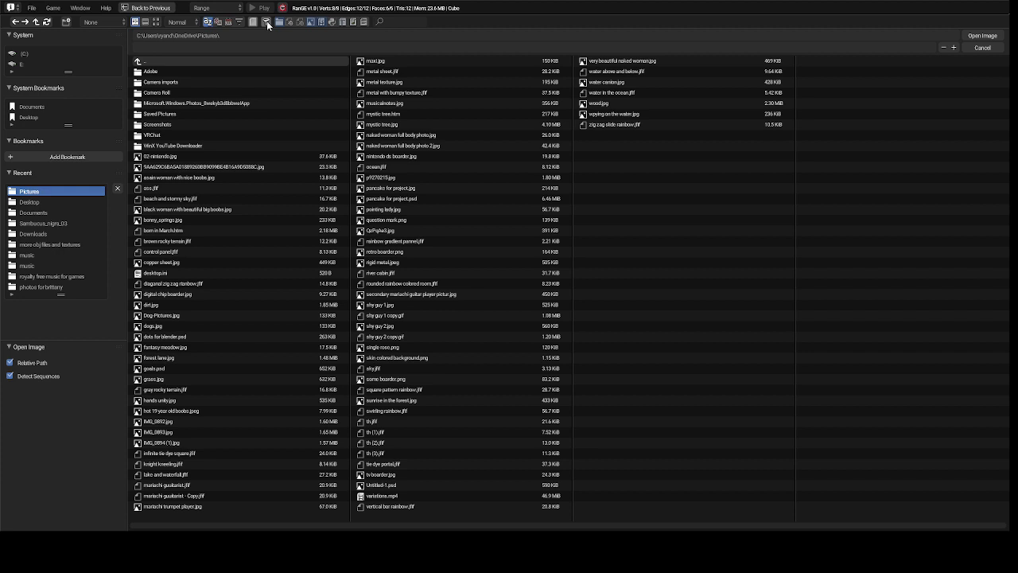
{"action": "left_click", "coordinate": [267, 22]}
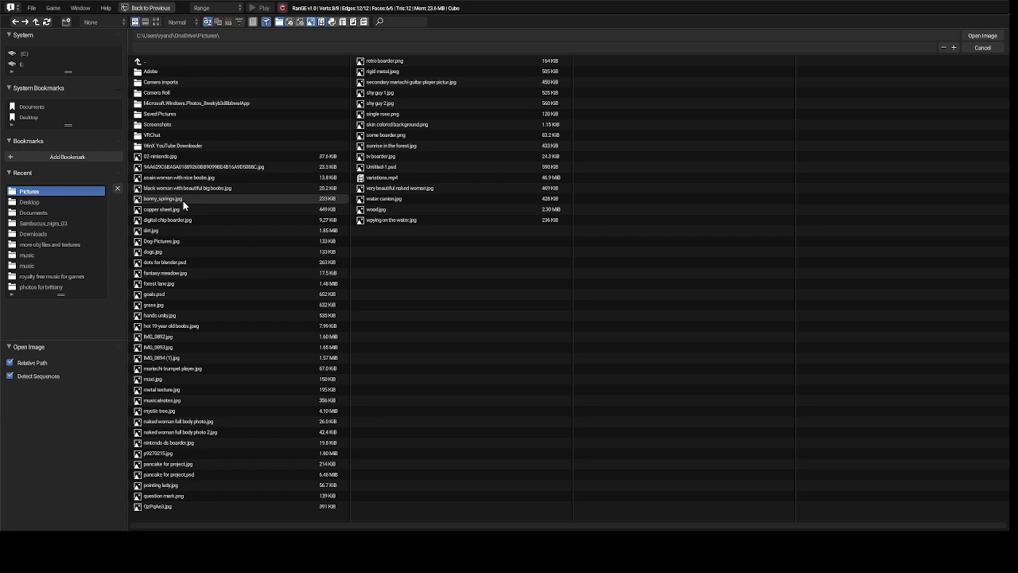
{"action": "left_click", "coordinate": [175, 242]}
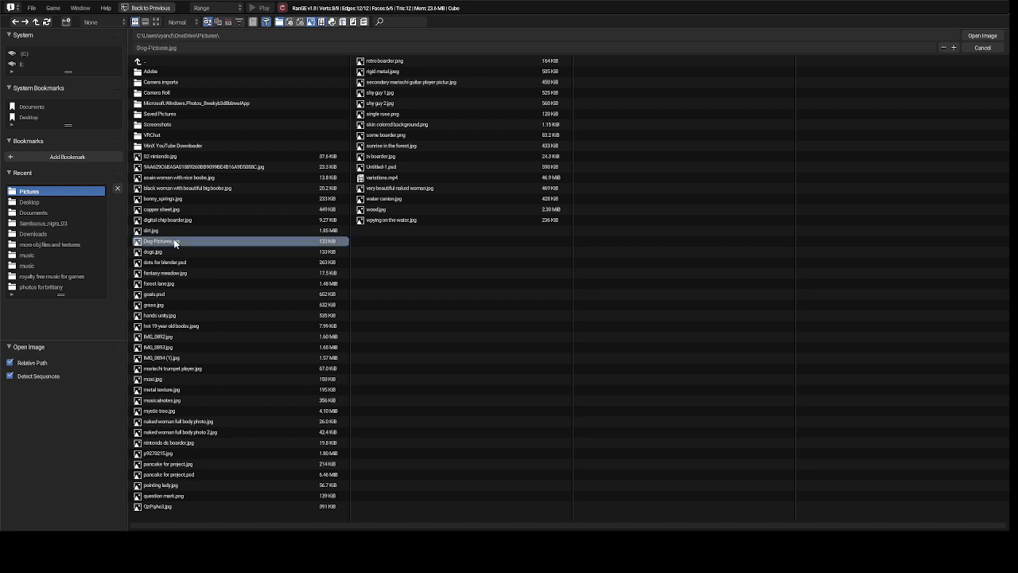
{"action": "double_click", "coordinate": [175, 241]}
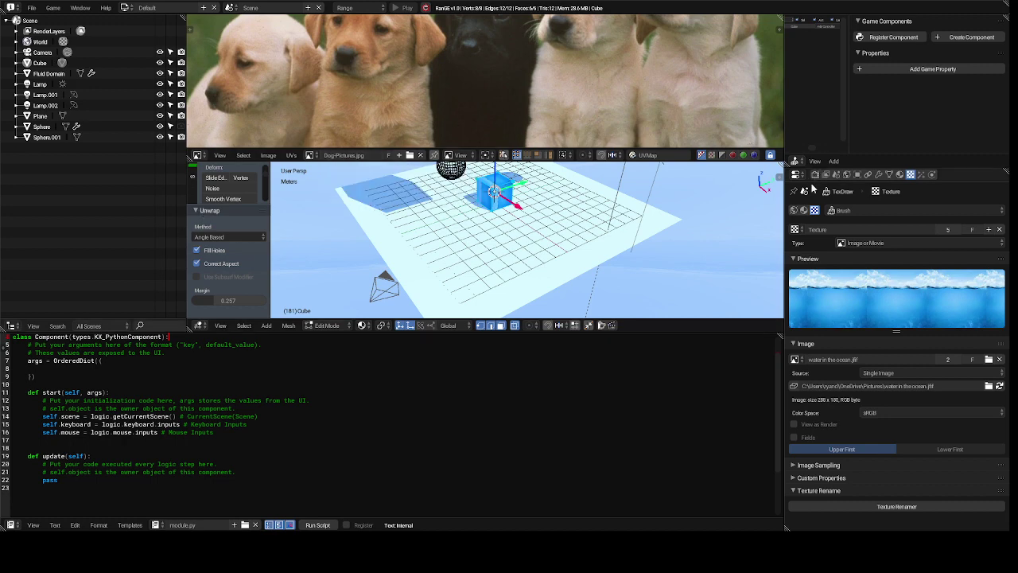
Unlink the ocean texture from the brush and create a new image texture in its place.
{"action": "left_click", "coordinate": [794, 230]}
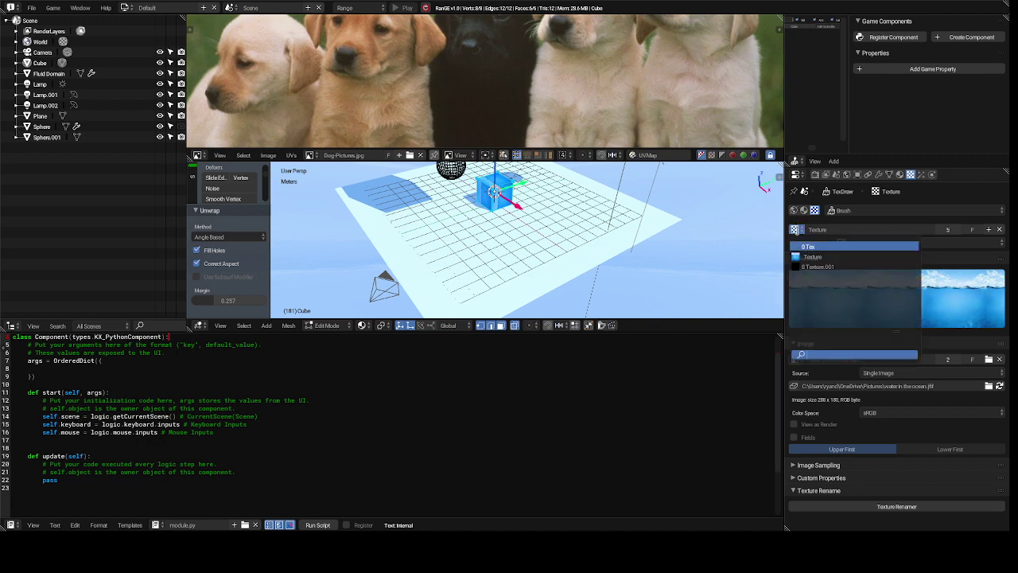
{"action": "left_click", "coordinate": [800, 236]}
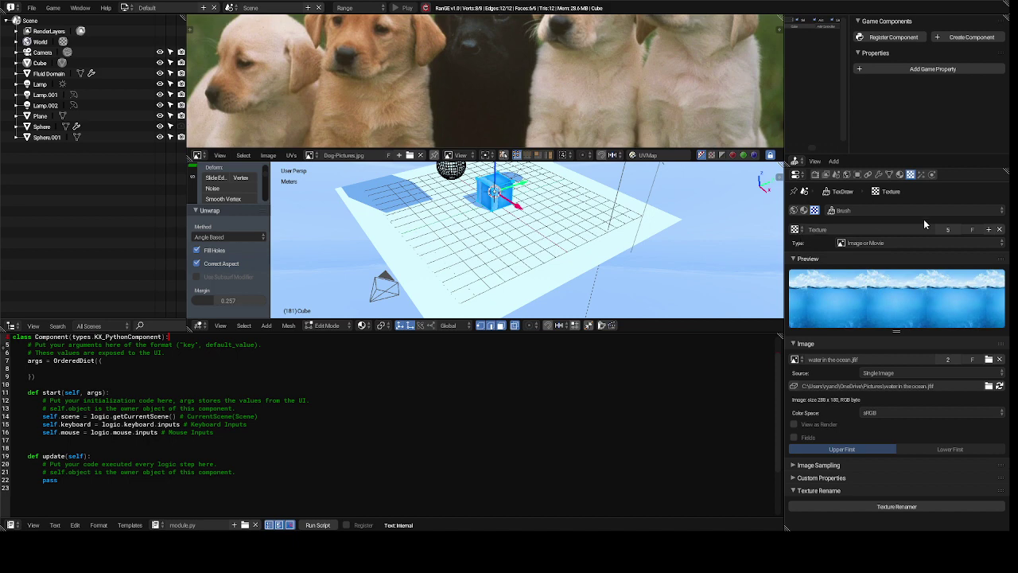
{"action": "left_click", "coordinate": [1000, 230]}
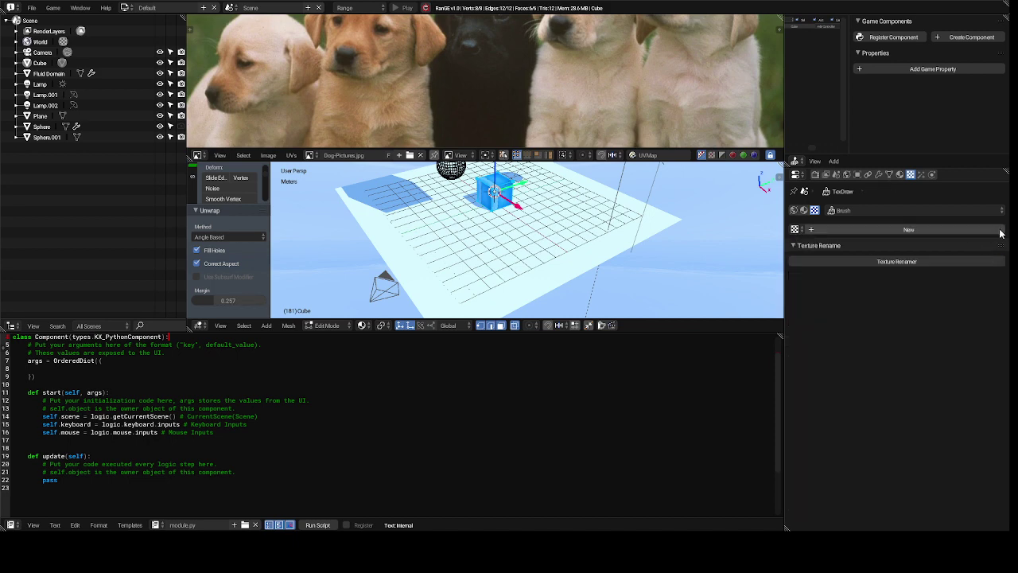
{"action": "left_click", "coordinate": [991, 231]}
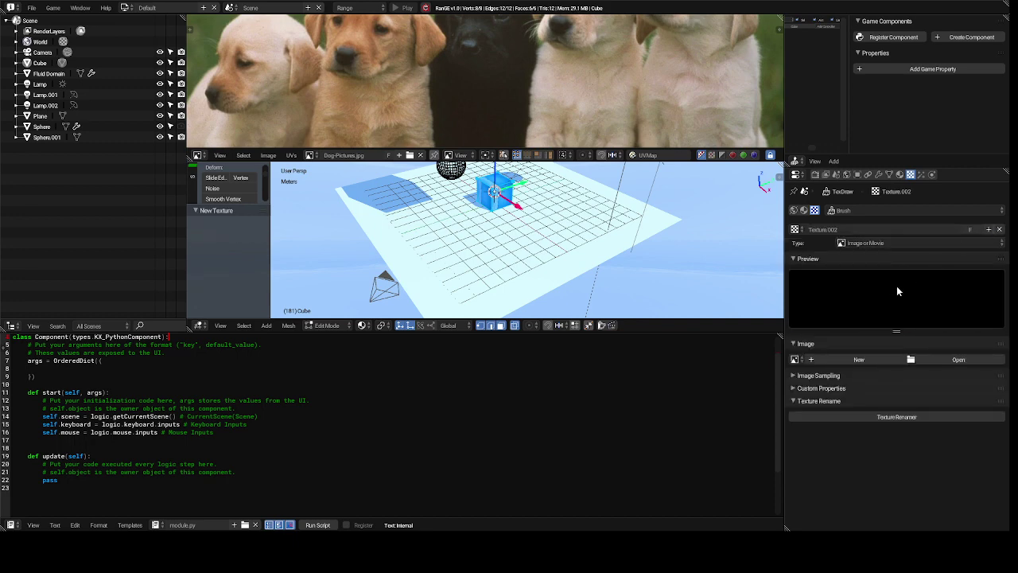
Load Dog-Pictures.jpg from the Pictures folder as the image of the new brush texture.
{"action": "left_click", "coordinate": [931, 359]}
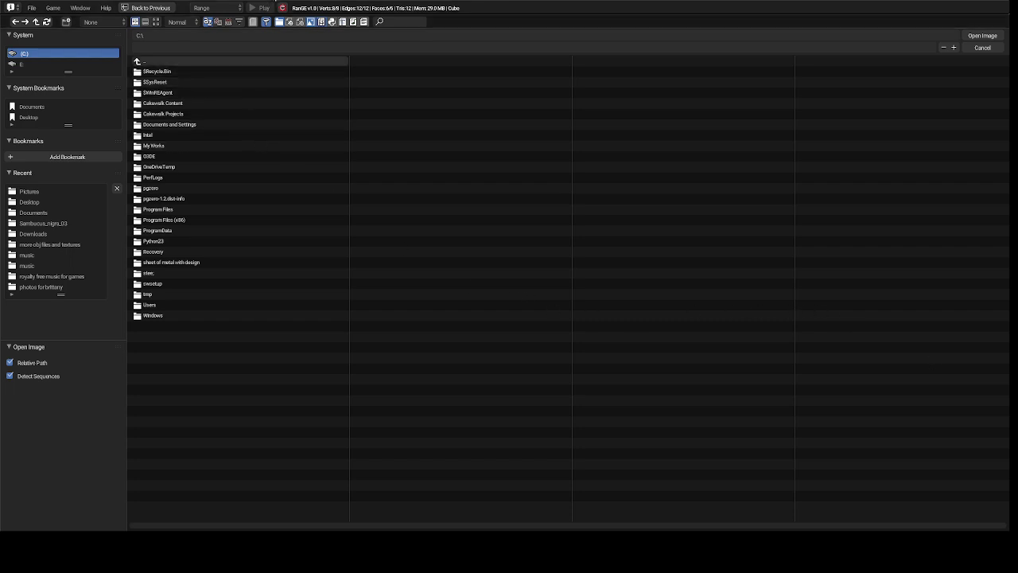
{"action": "left_click", "coordinate": [266, 21]}
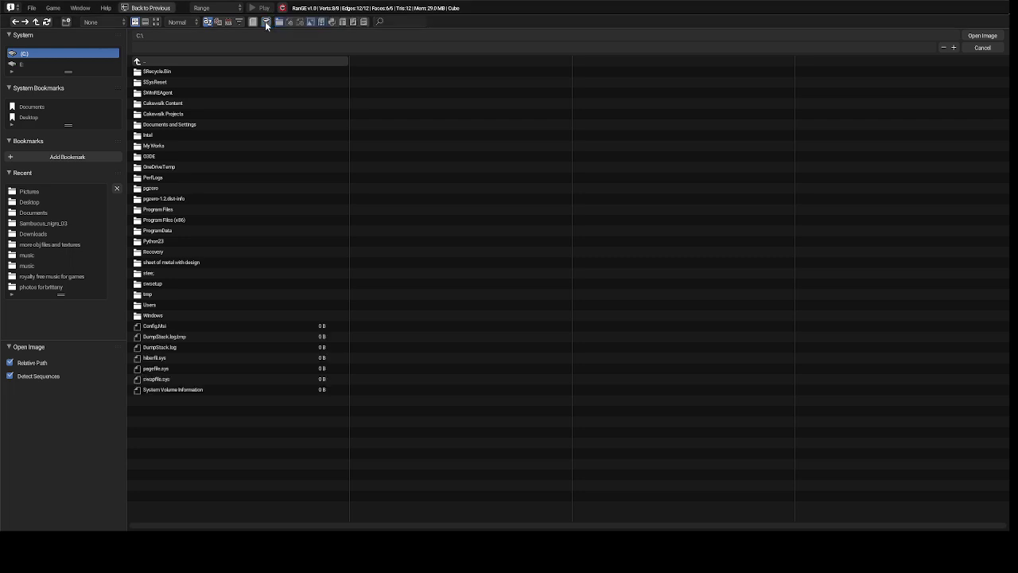
{"action": "left_click", "coordinate": [30, 192]}
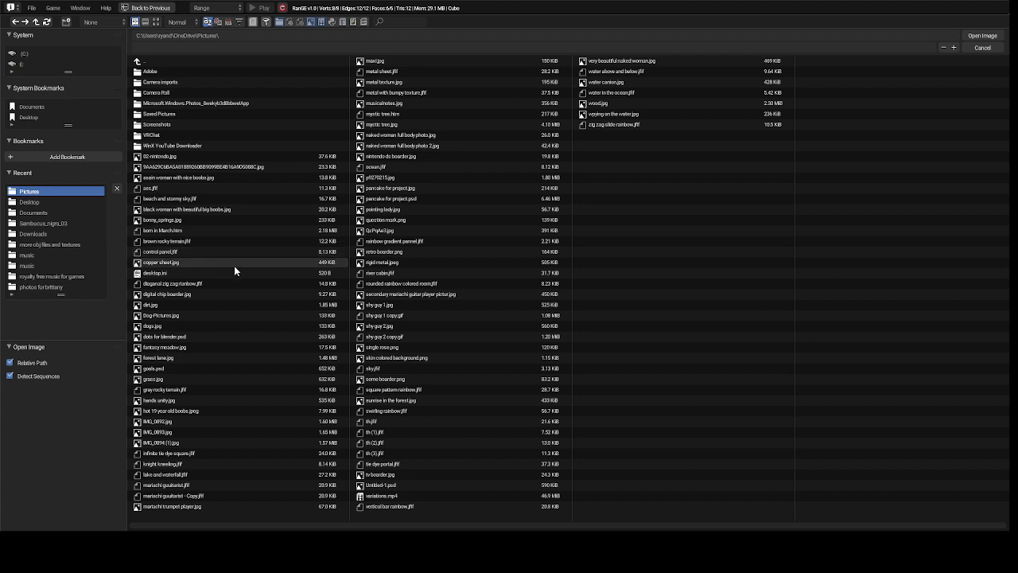
{"action": "left_click", "coordinate": [197, 315]}
{"action": "double_click", "coordinate": [197, 315]}
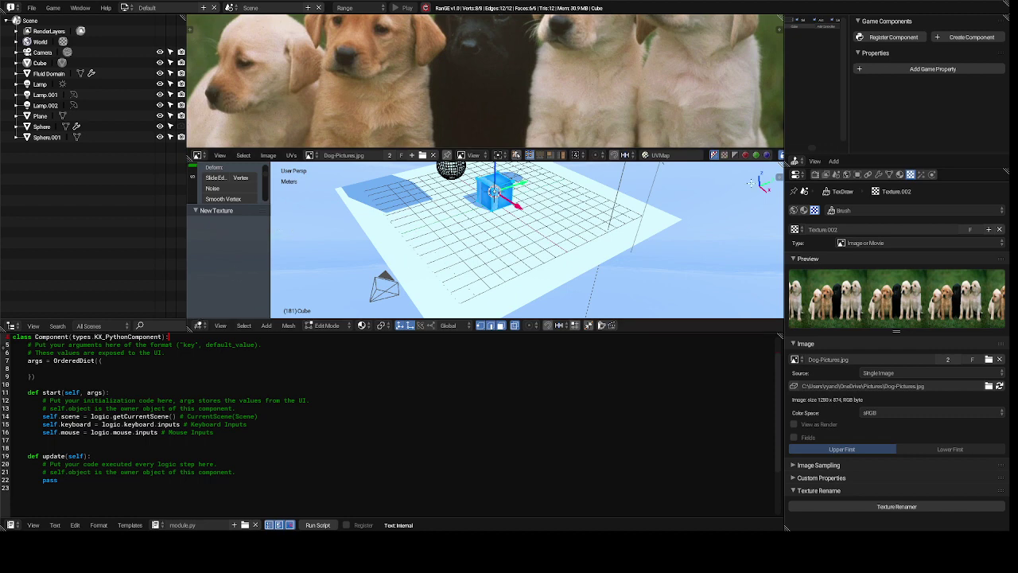
Replace the texture in the cube material's first texture slot with the existing Texture.002.
{"action": "left_click", "coordinate": [805, 210]}
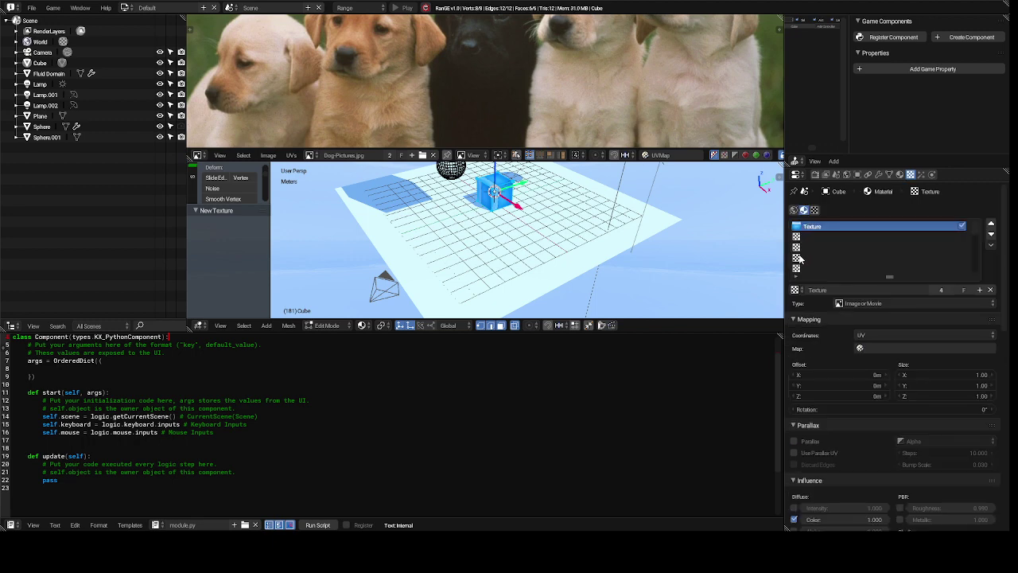
{"action": "left_click", "coordinate": [795, 290]}
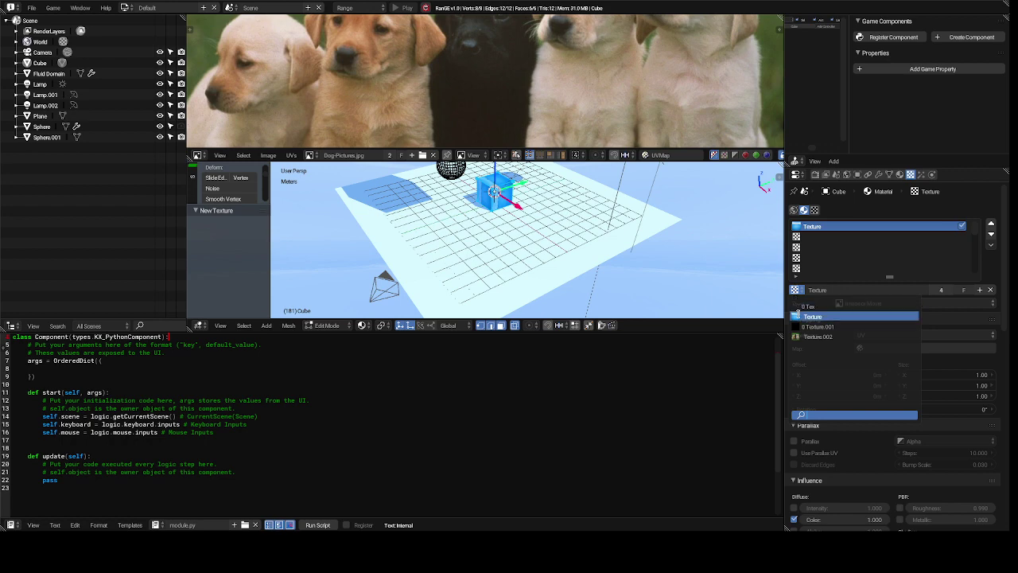
{"action": "left_click", "coordinate": [798, 336]}
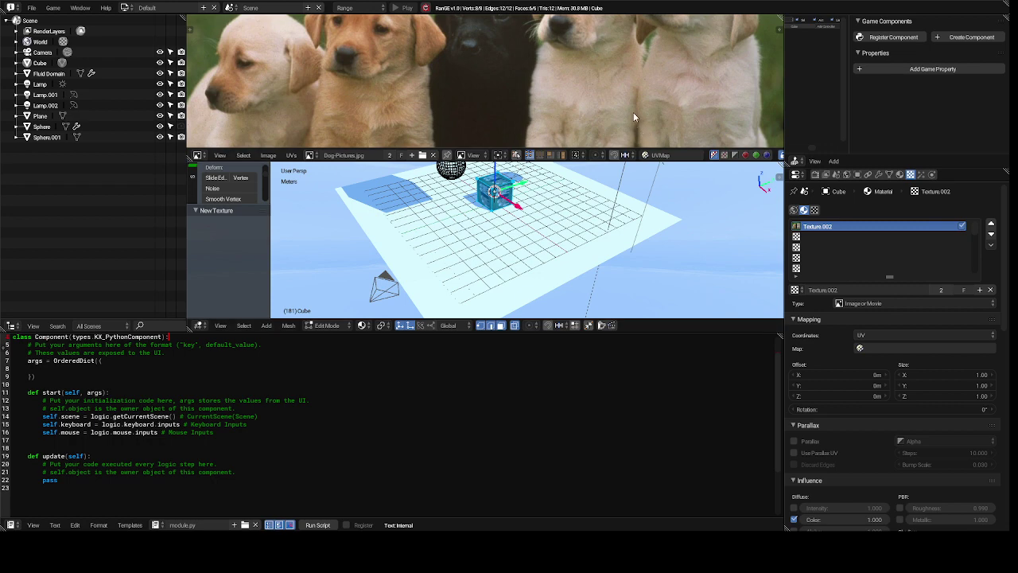
{"action": "scroll", "coordinate": [634, 117], "scroll_direction": "down", "scroll_amount": 5}
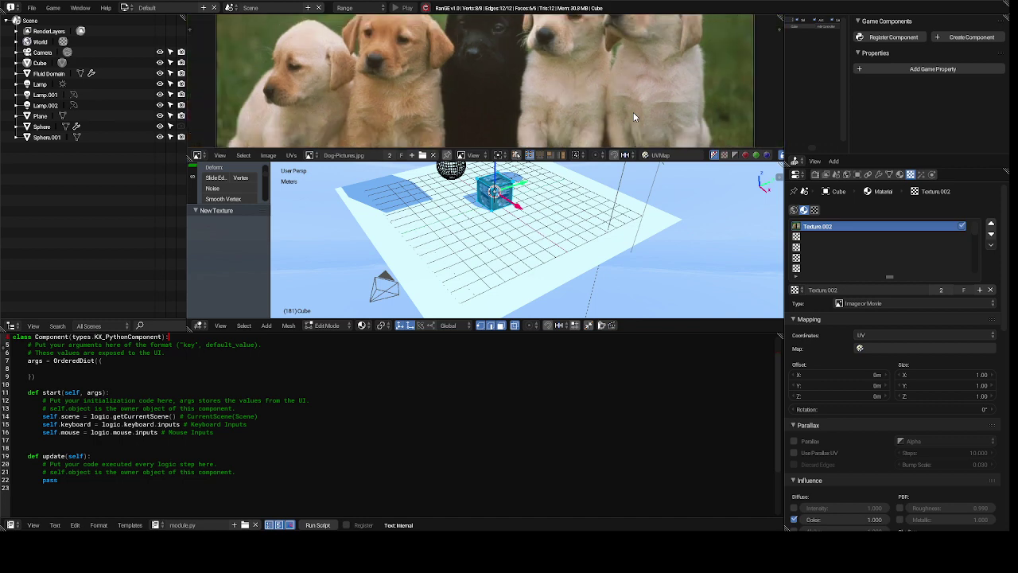
{"action": "scroll", "coordinate": [634, 117], "scroll_direction": "down", "scroll_amount": 2}
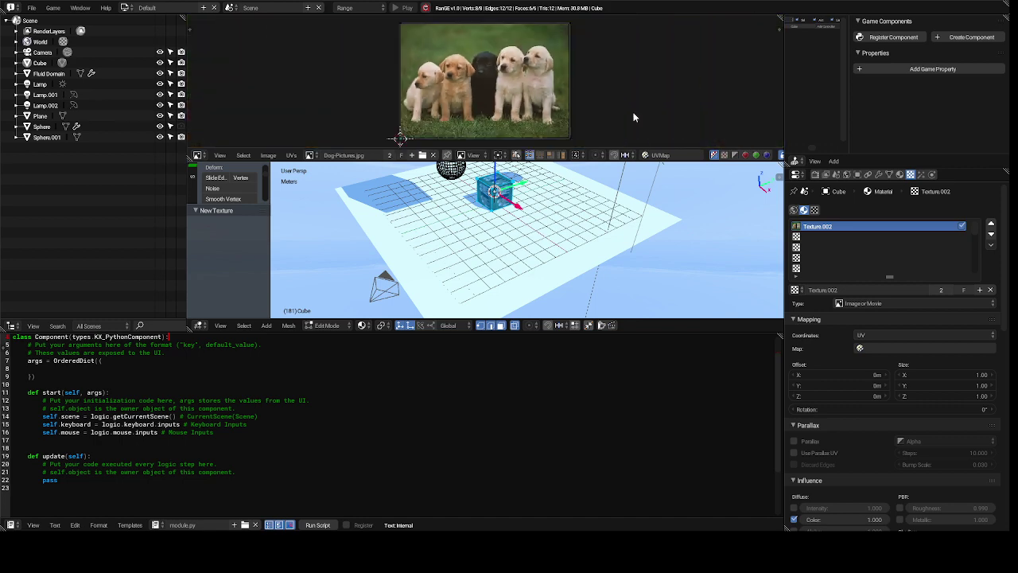
{"action": "scroll", "coordinate": [634, 117], "scroll_direction": "down", "scroll_amount": 1}
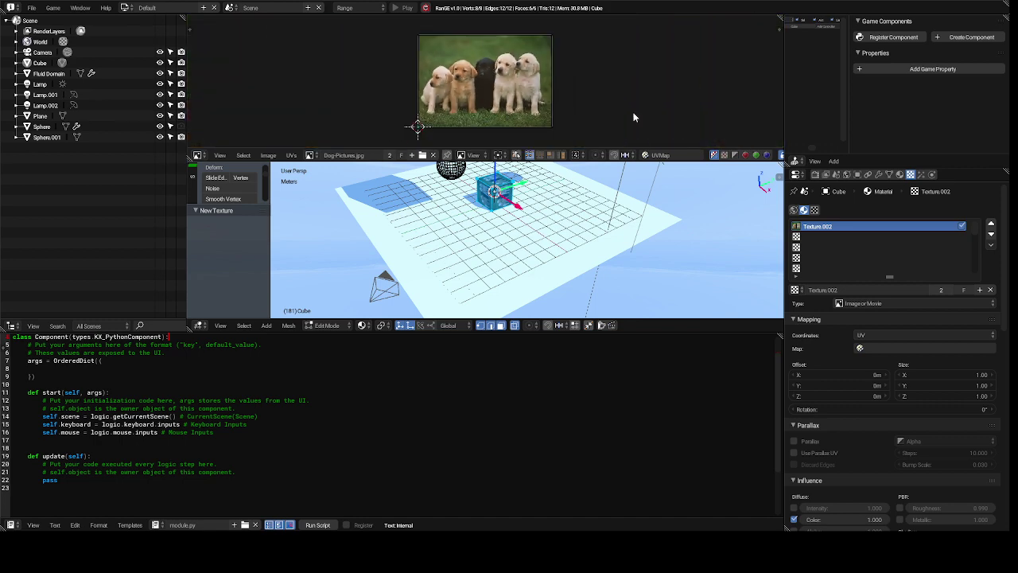
{"action": "key", "text": "a"}
{"action": "key", "text": "a"}
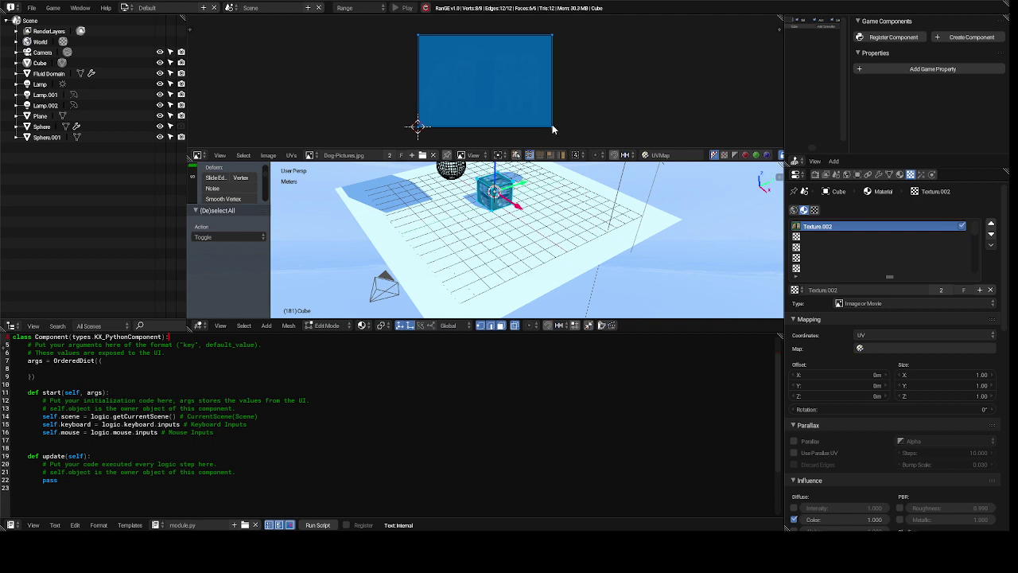
{"action": "key", "text": "a"}
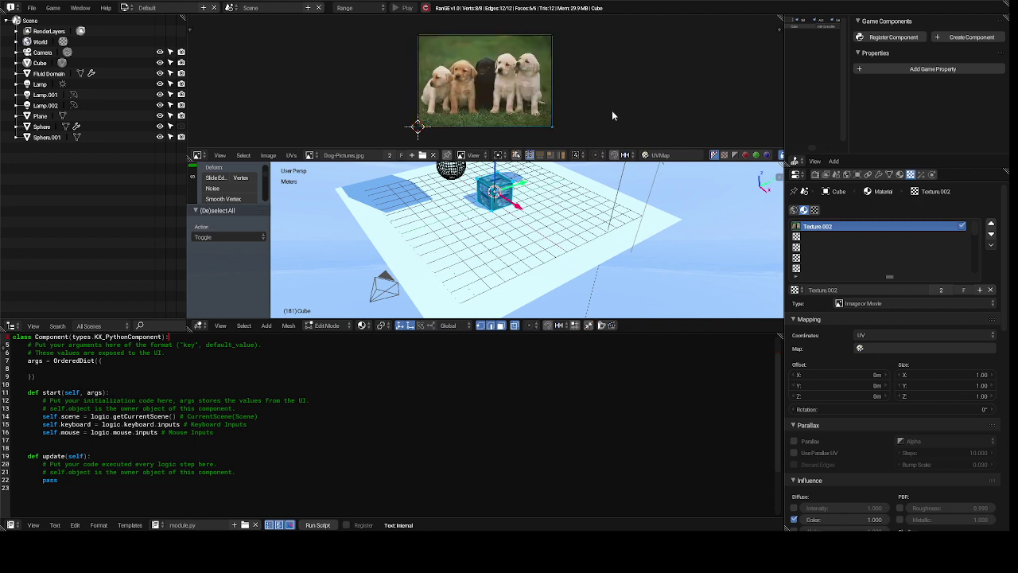
{"action": "key", "text": "s"}
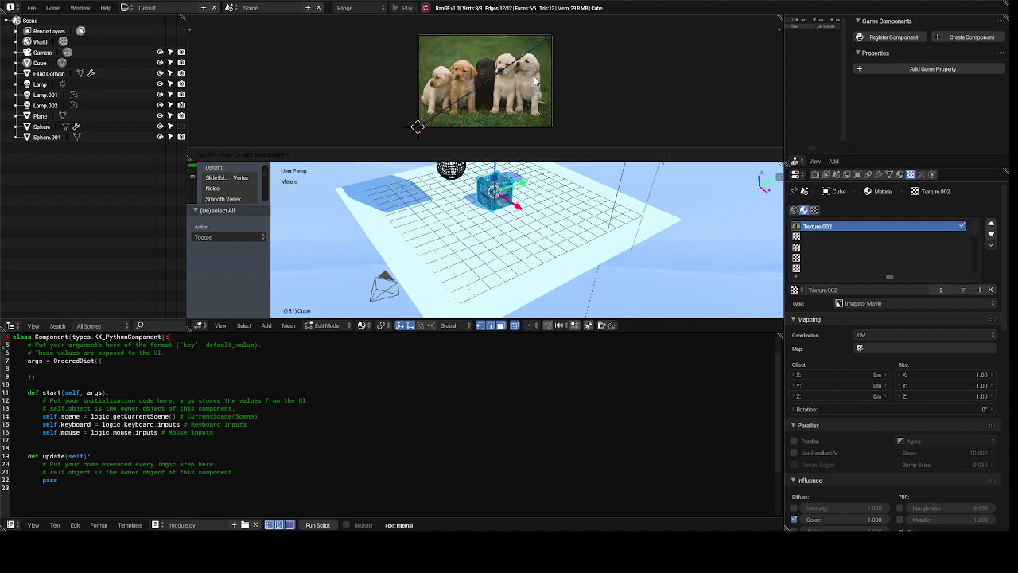
{"action": "left_click", "coordinate": [535, 126]}
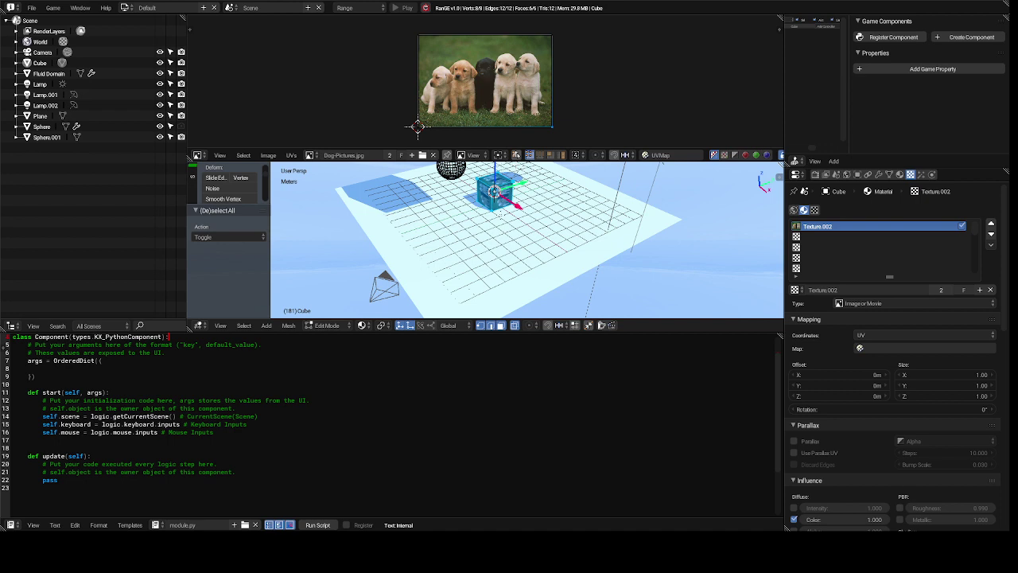
Select the four corner vertices of the cube's top face.
{"action": "scroll", "coordinate": [499, 213], "scroll_direction": "up", "scroll_amount": 5}
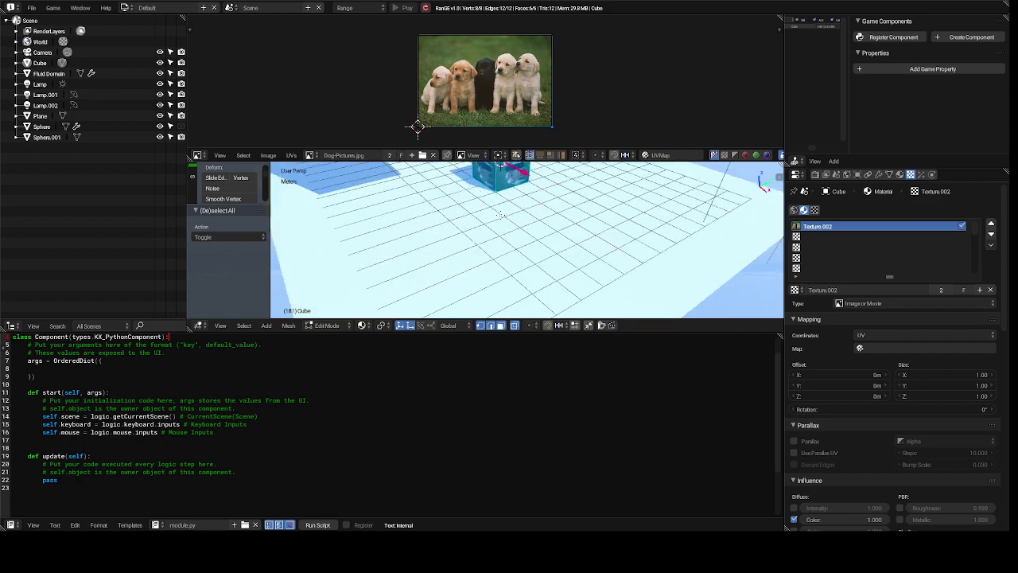
{"action": "scroll", "coordinate": [500, 215], "scroll_direction": "down", "scroll_amount": 6}
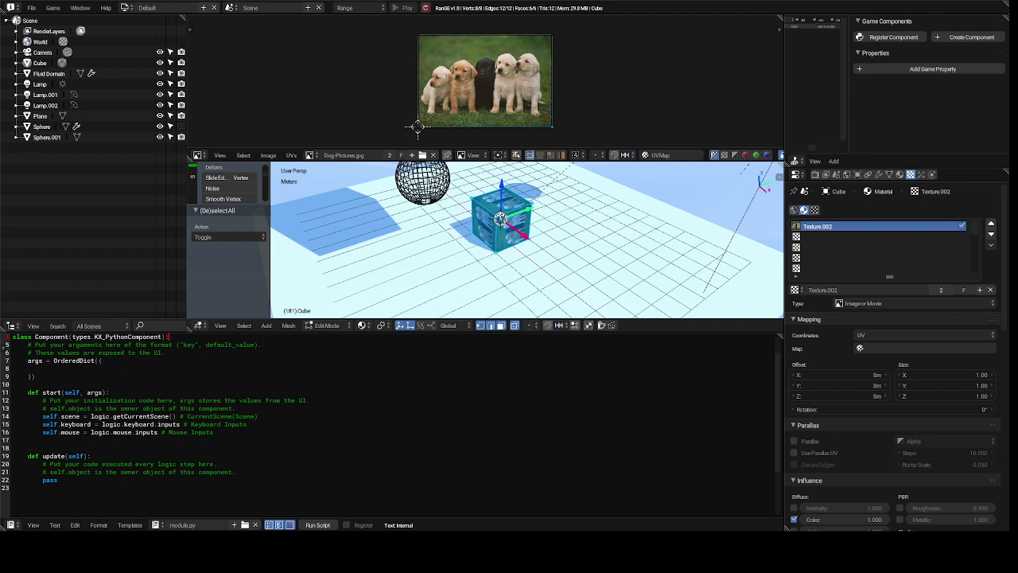
{"action": "left_click", "coordinate": [473, 198]}
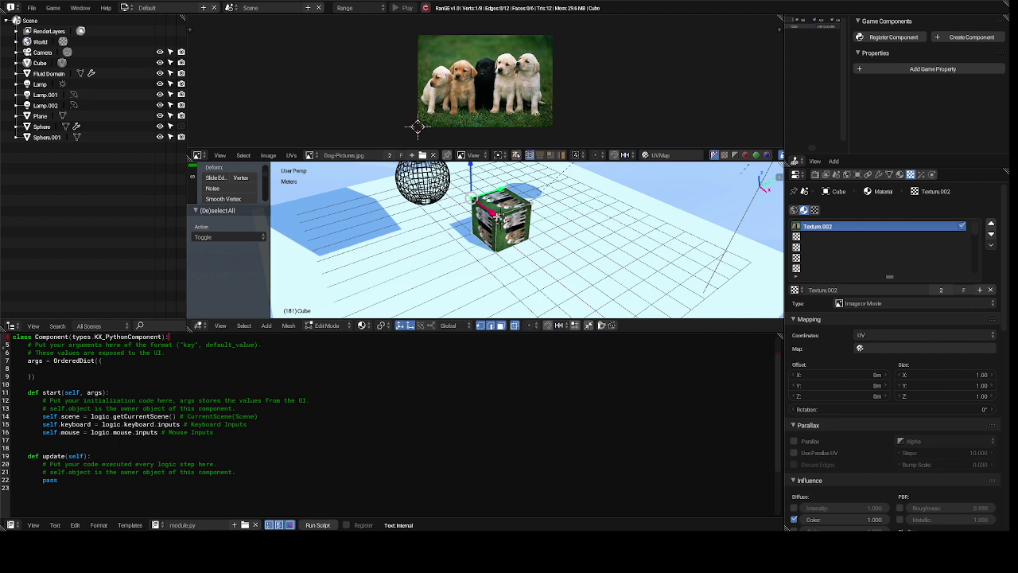
{"action": "left_click", "coordinate": [502, 220], "text": "ctrl"}
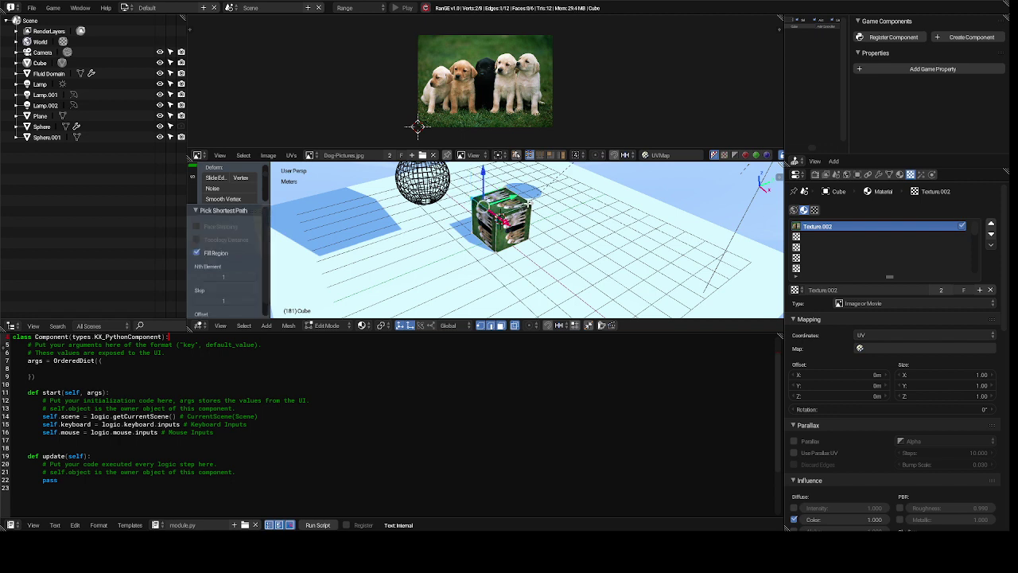
{"action": "left_click", "coordinate": [528, 202], "text": "ctrl"}
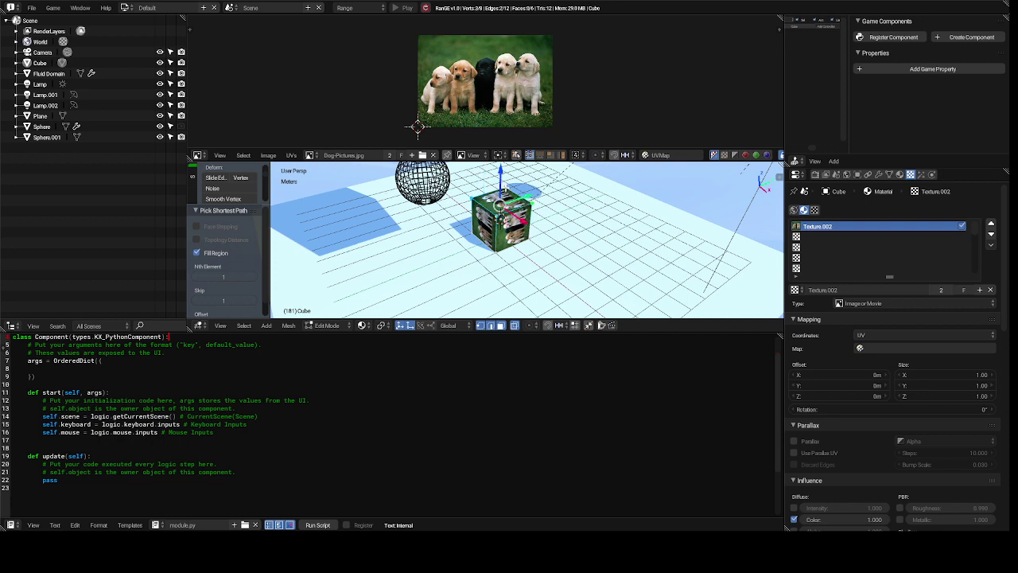
{"action": "right_click", "coordinate": [505, 188], "text": "ctrl"}
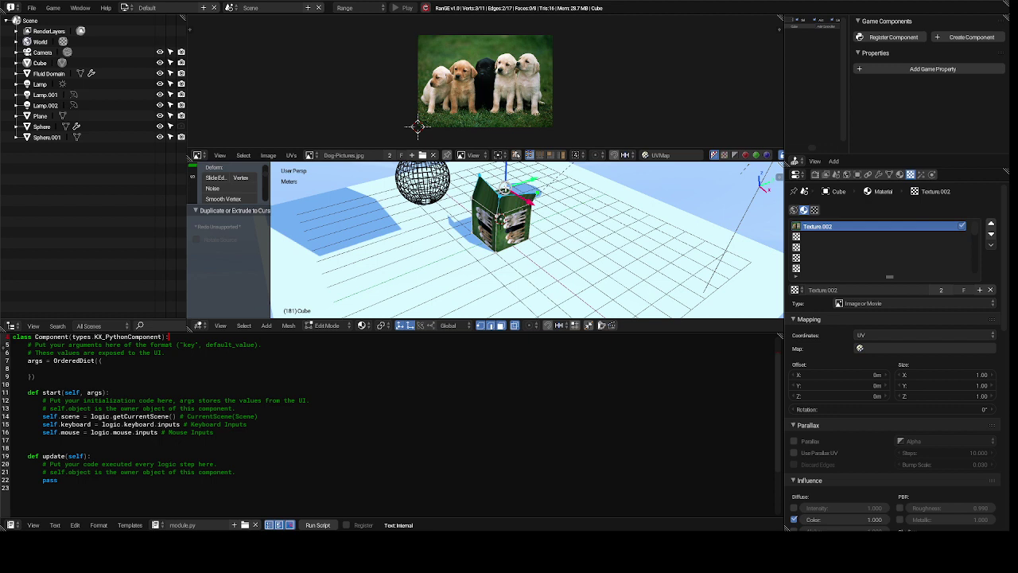
{"action": "key", "text": "ctrl+z"}
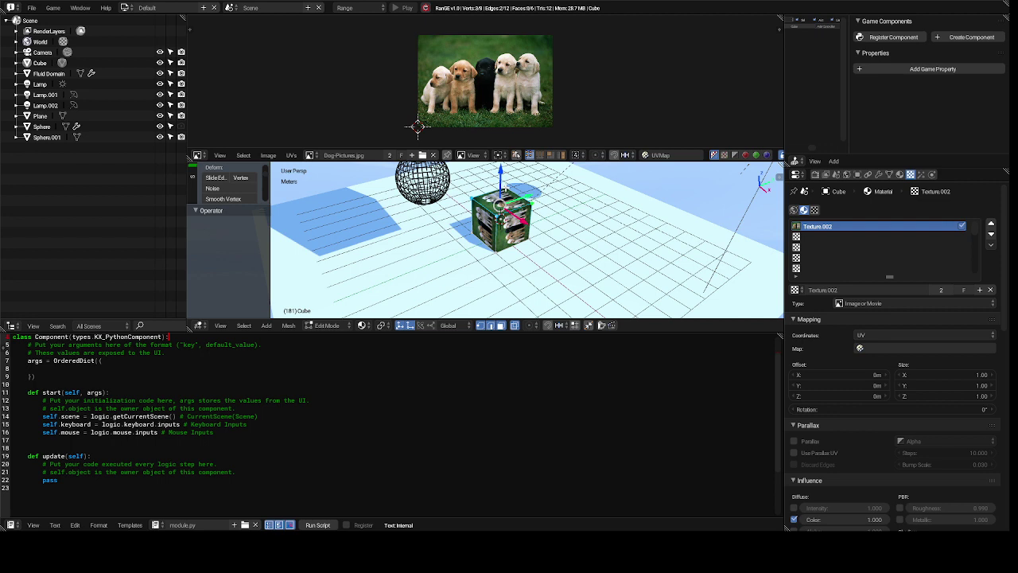
{"action": "left_click", "coordinate": [416, 126], "text": "ctrl+shift"}
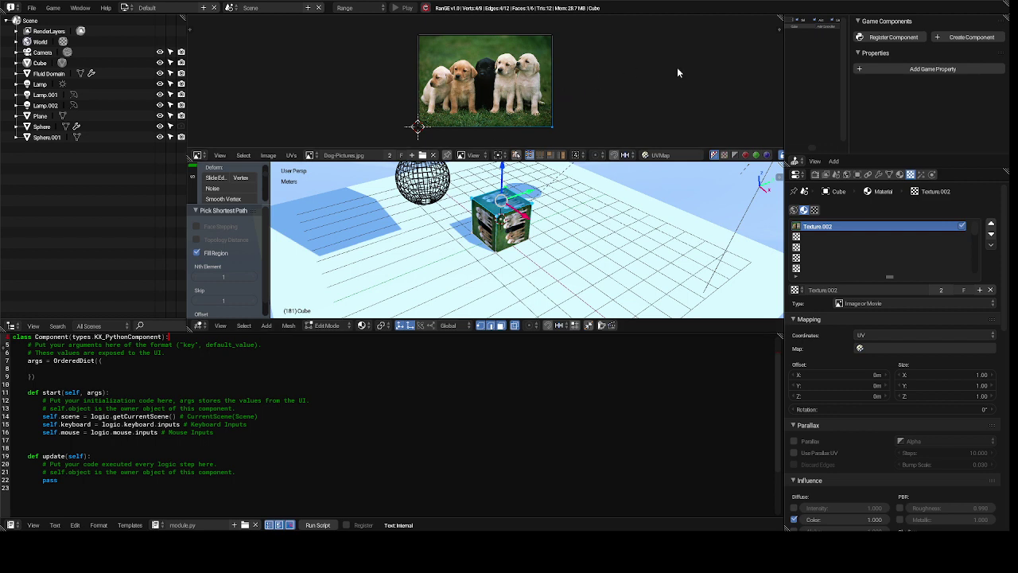
Move the top face's four UV corners inward one by one to frame the head of the second puppy from the left.
{"action": "key", "text": "g"}
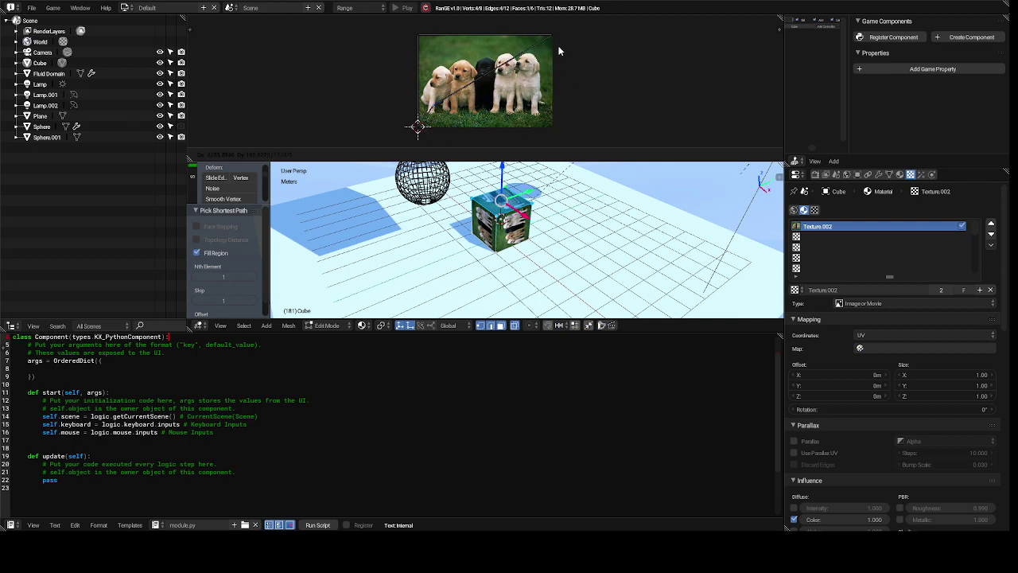
{"action": "left_click", "coordinate": [608, 20]}
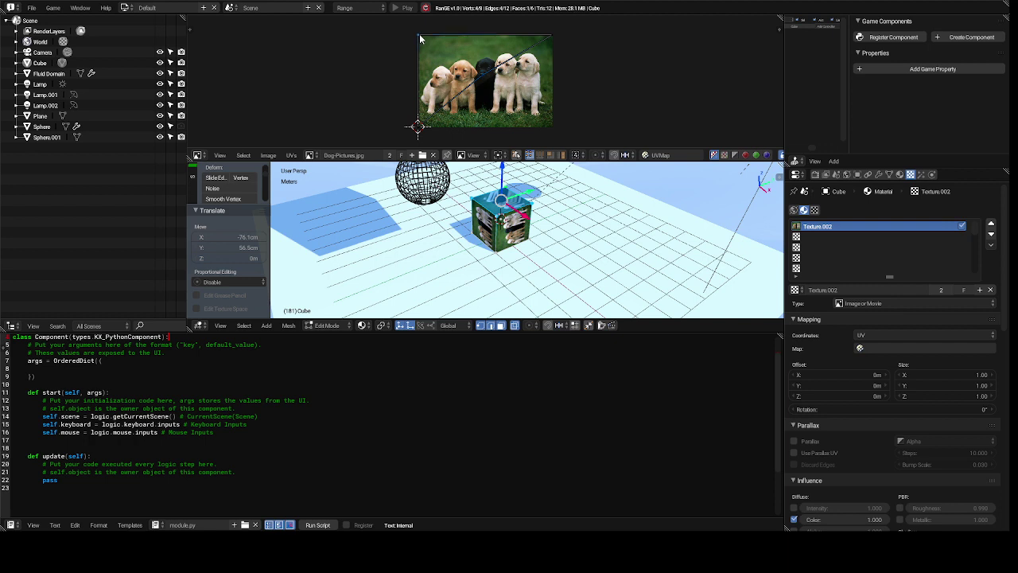
{"action": "key", "text": "g"}
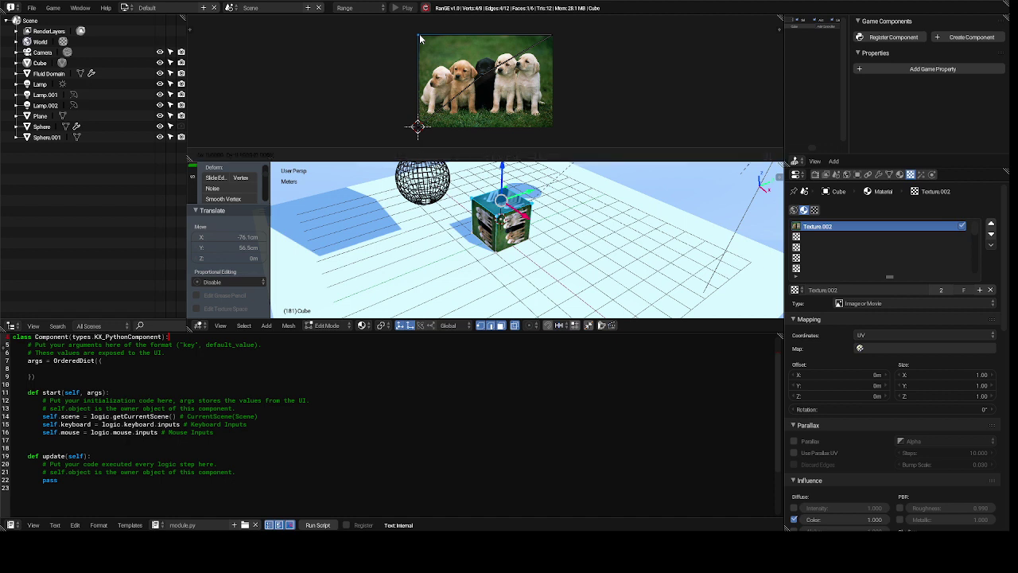
{"action": "left_click", "coordinate": [454, 62]}
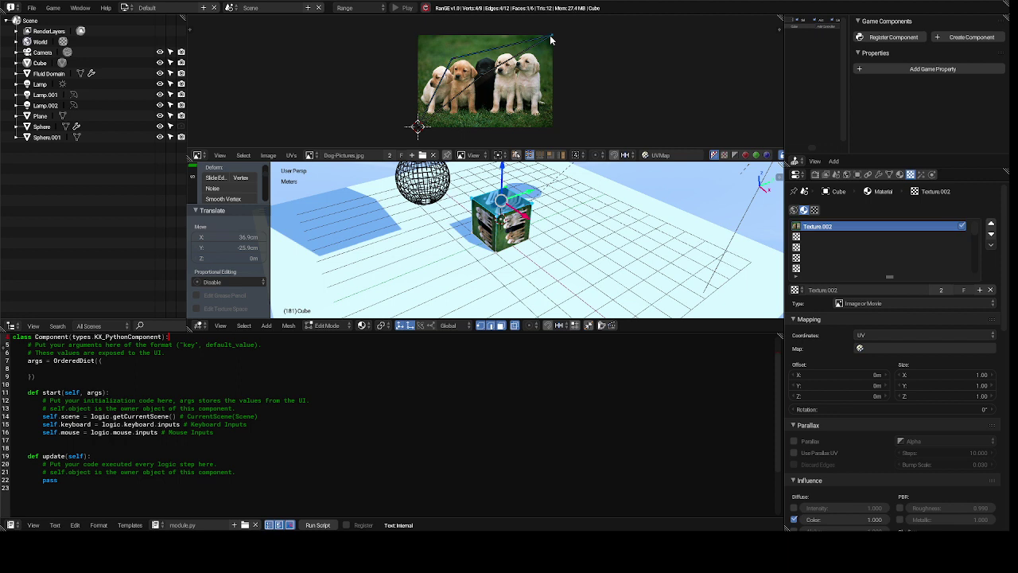
{"action": "key", "text": "g"}
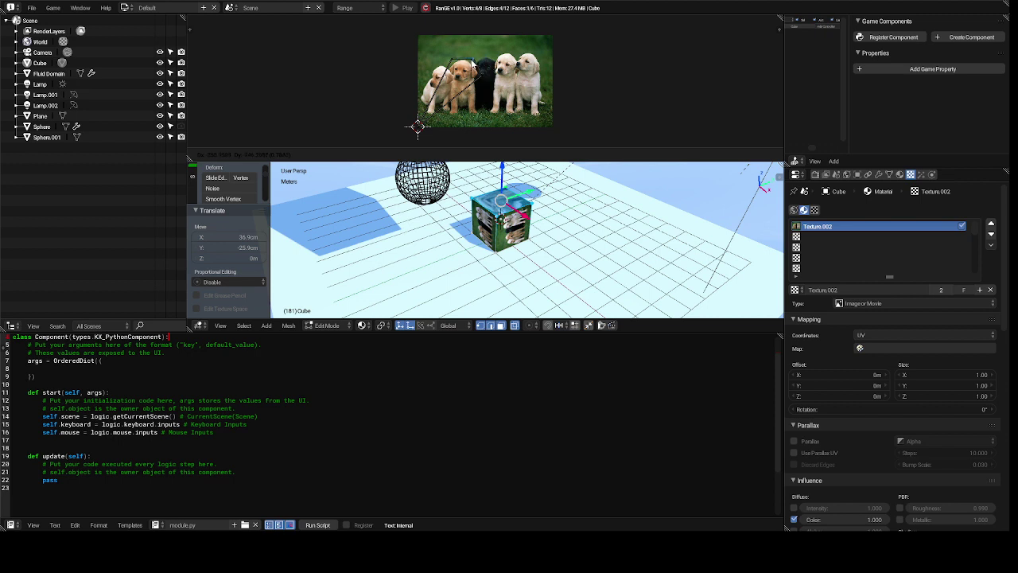
{"action": "left_click", "coordinate": [472, 64]}
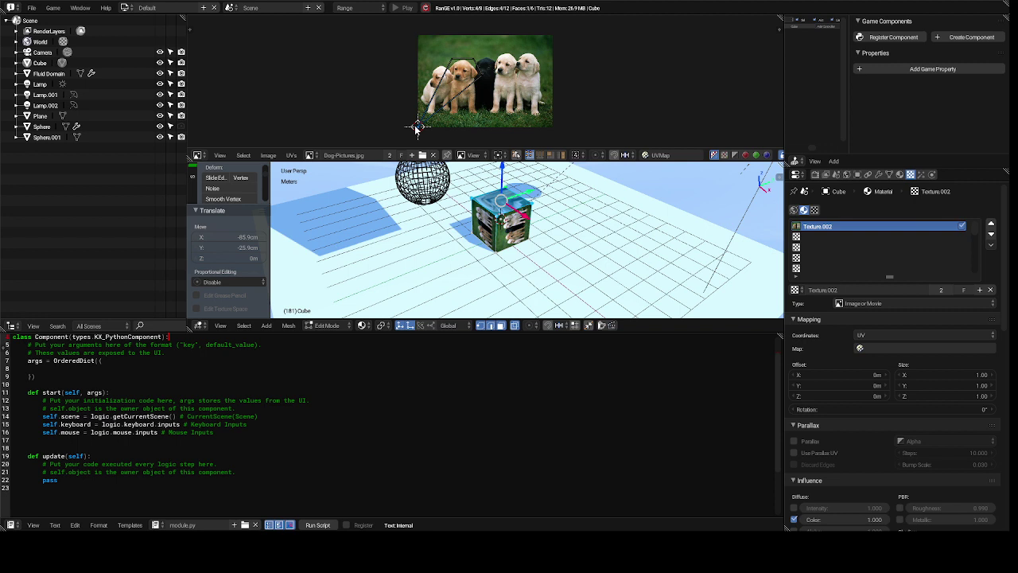
{"action": "key", "text": "g"}
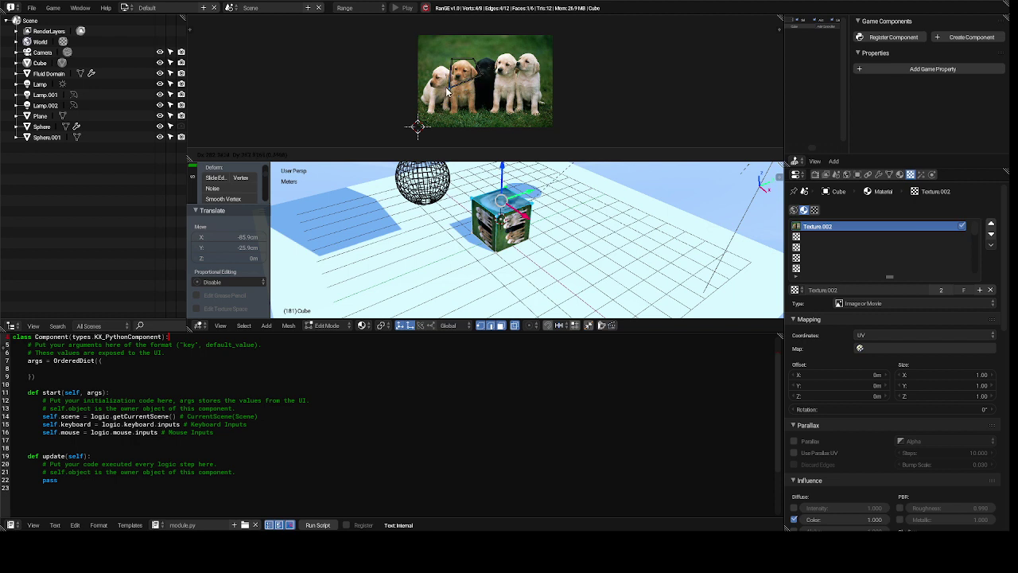
{"action": "left_click", "coordinate": [446, 88]}
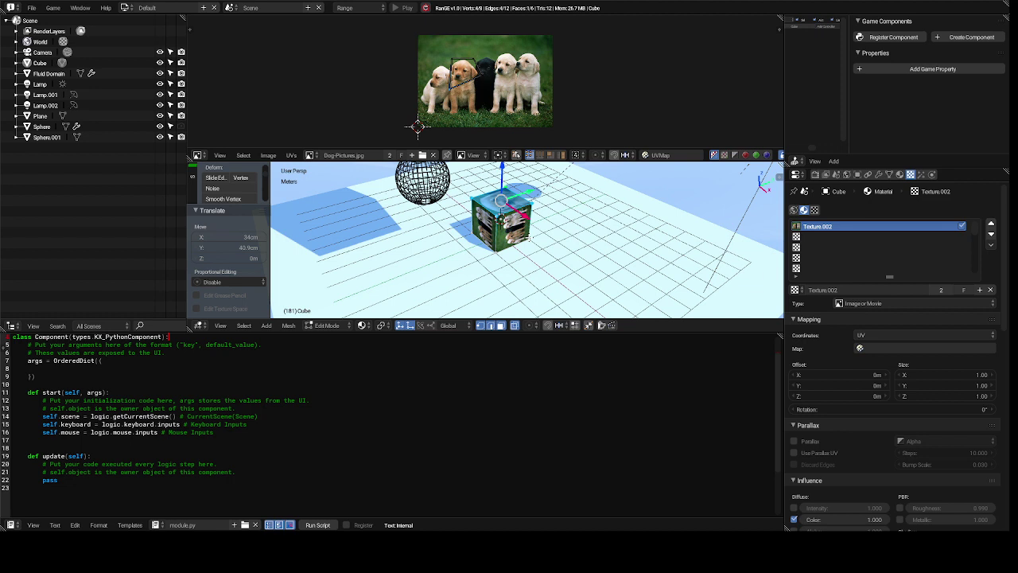
Try to rotate the cube's top face 90° about the global Z axis.
{"action": "key", "text": "r"}
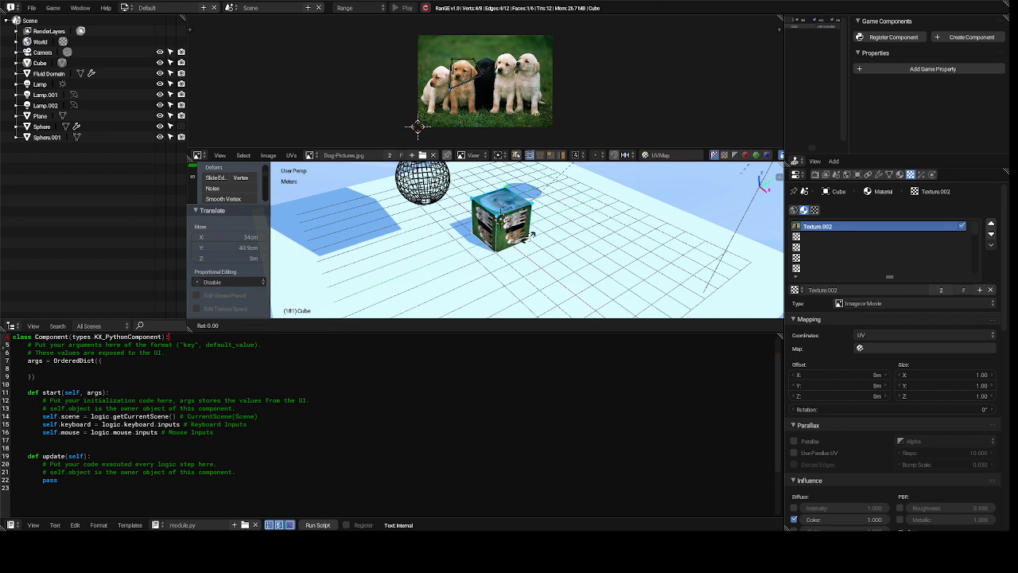
{"action": "key", "text": "z"}
{"action": "type", "text": "90"}
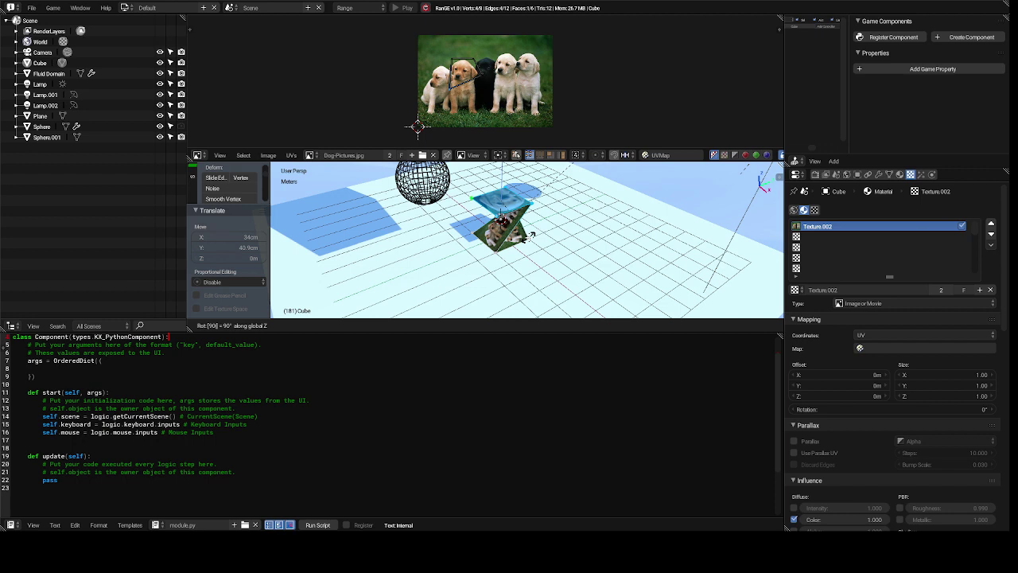
{"action": "key", "text": "Return"}
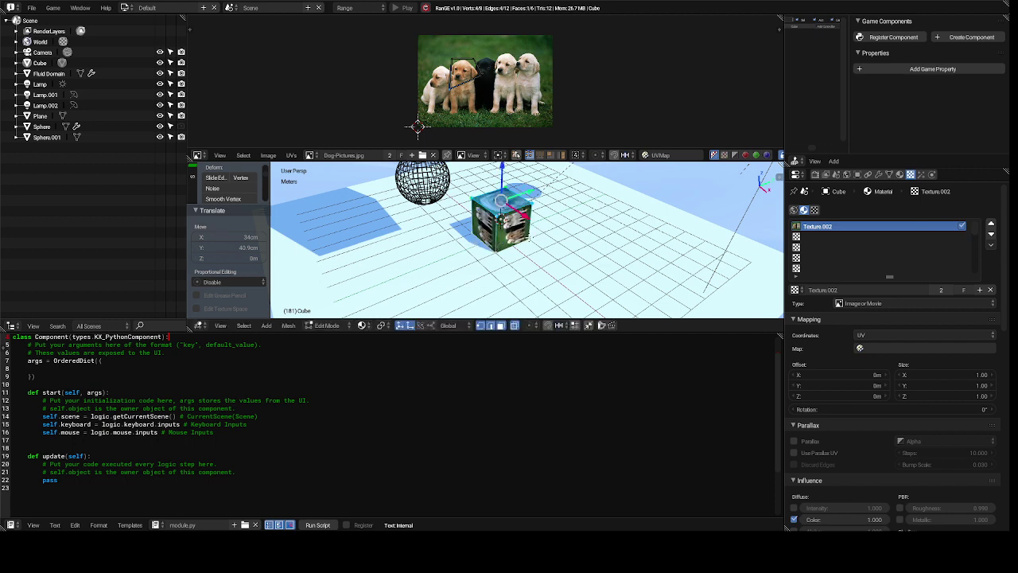
Select all of the cube's vertices.
{"action": "key", "text": "a"}
{"action": "key", "text": "a"}
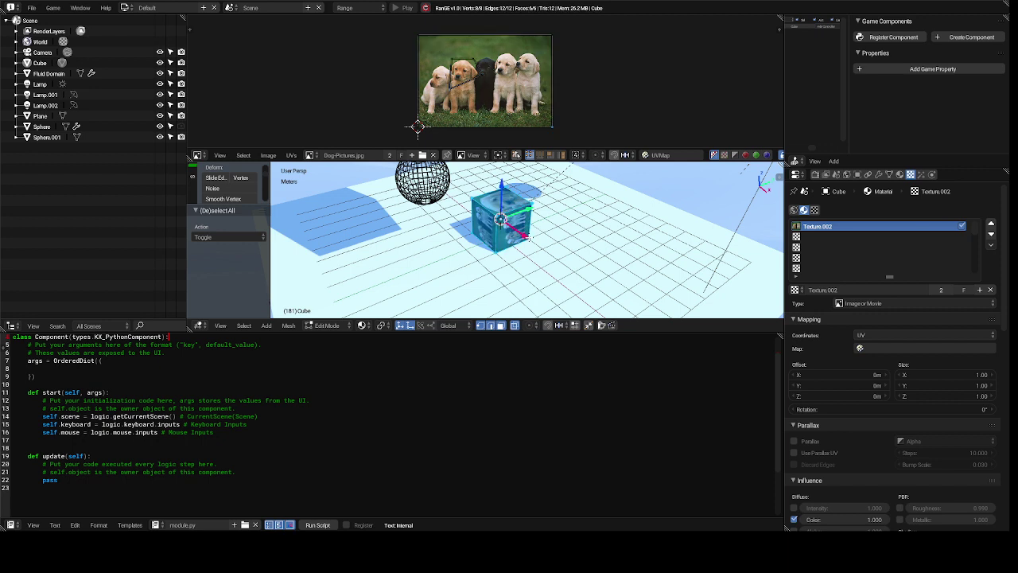
{"action": "key", "text": "r"}
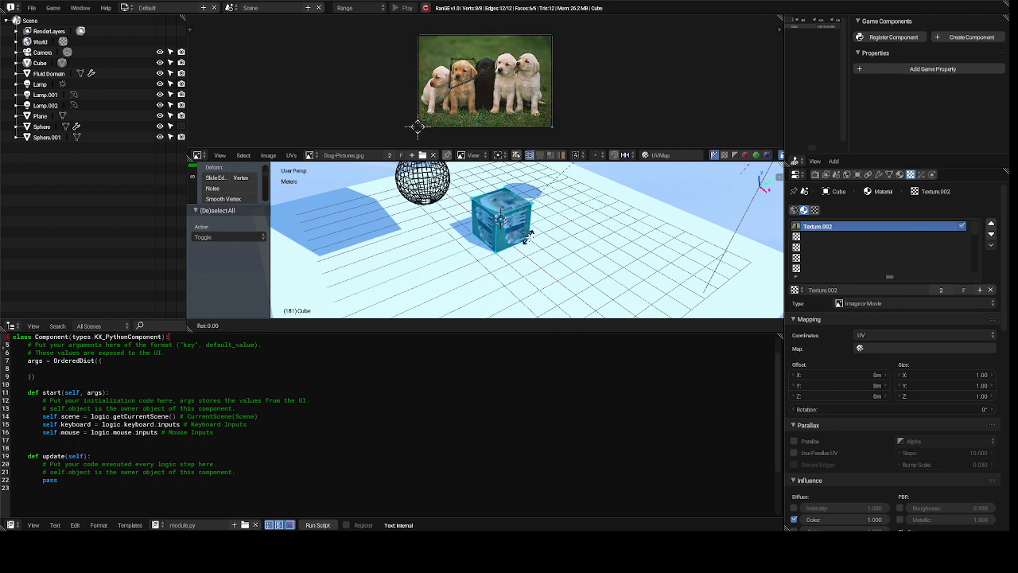
{"action": "type", "text": "z"}
{"action": "type", "text": "90"}
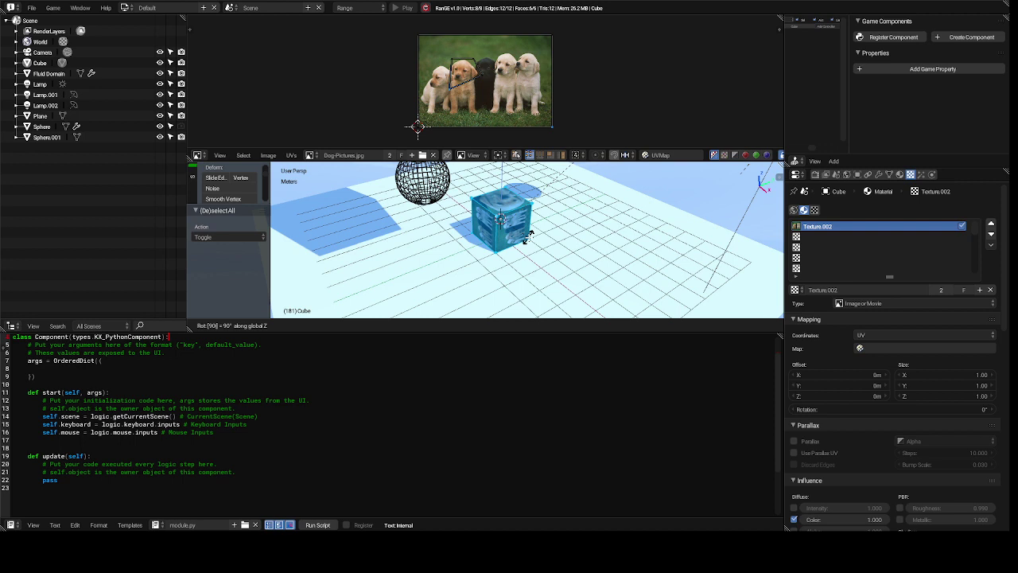
{"action": "key", "text": "Return"}
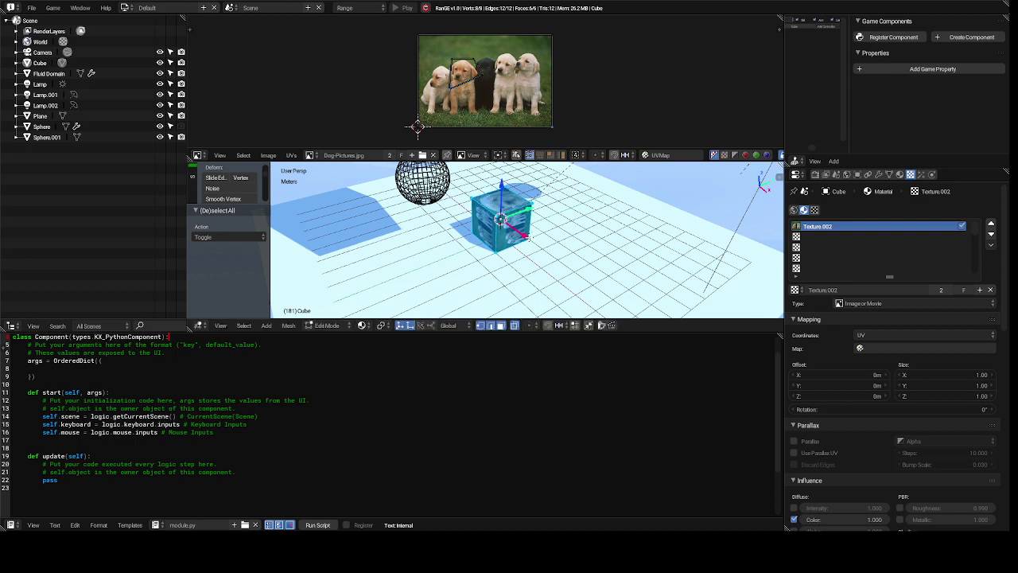
Rotate the whole cube mesh -90° about the global Z axis.
{"action": "key", "text": "r"}
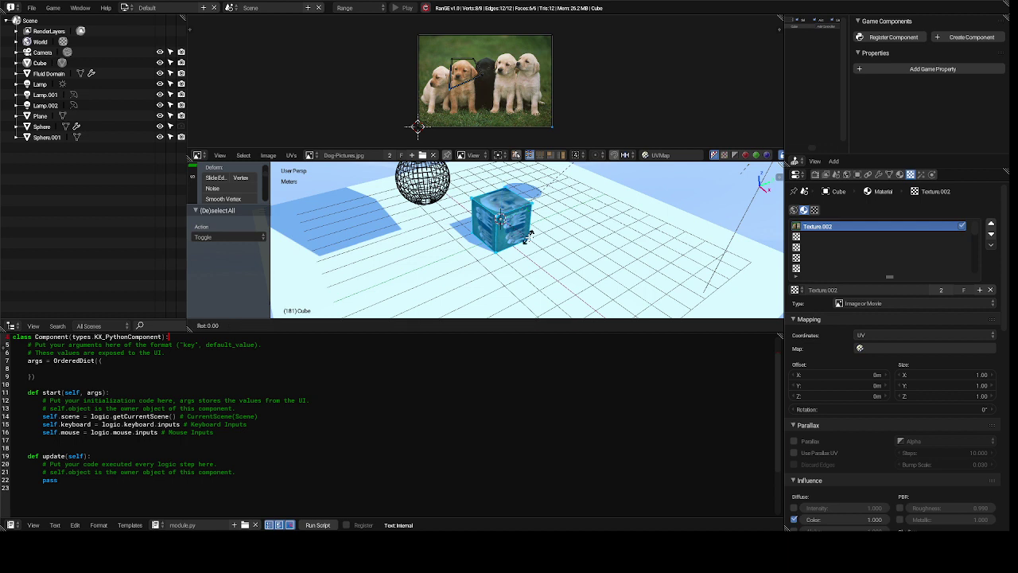
{"action": "key", "text": "z"}
{"action": "type", "text": "-90"}
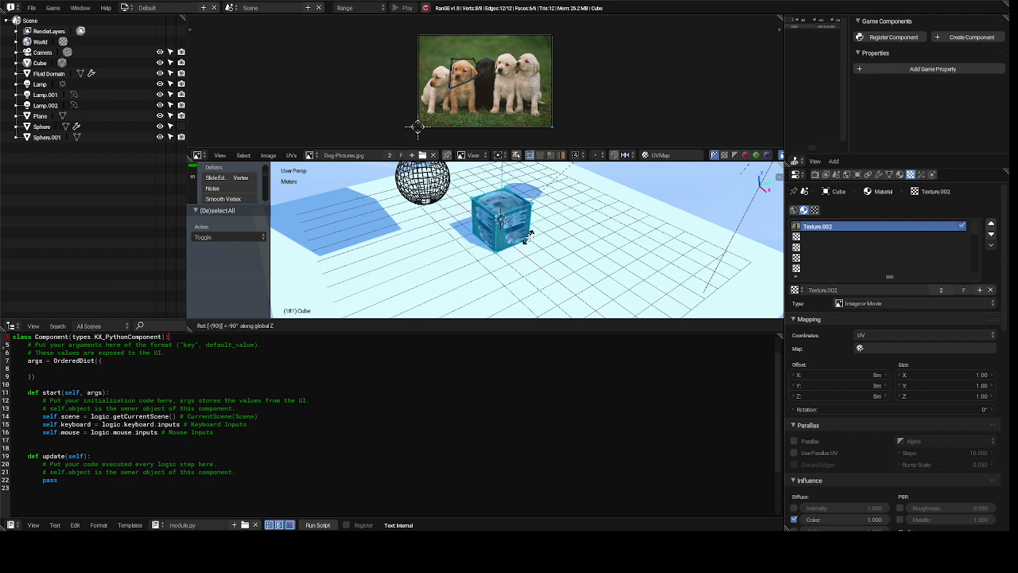
{"action": "key", "text": "Return"}
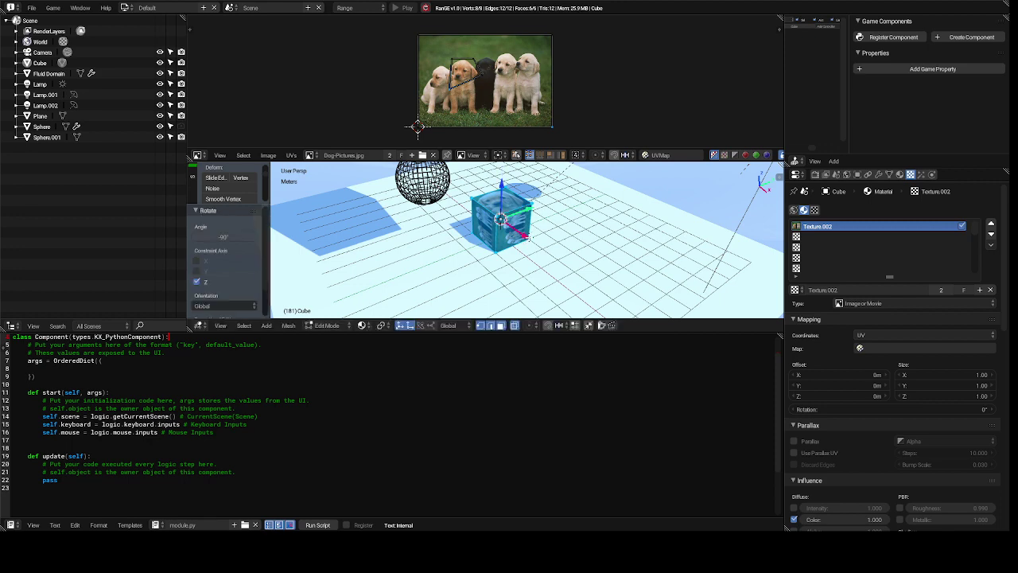
Examine the puppy image on the cube's top face up close from the front.
{"action": "middle_click_drag", "start_coordinate": [525, 238], "coordinate": [473, 210]}
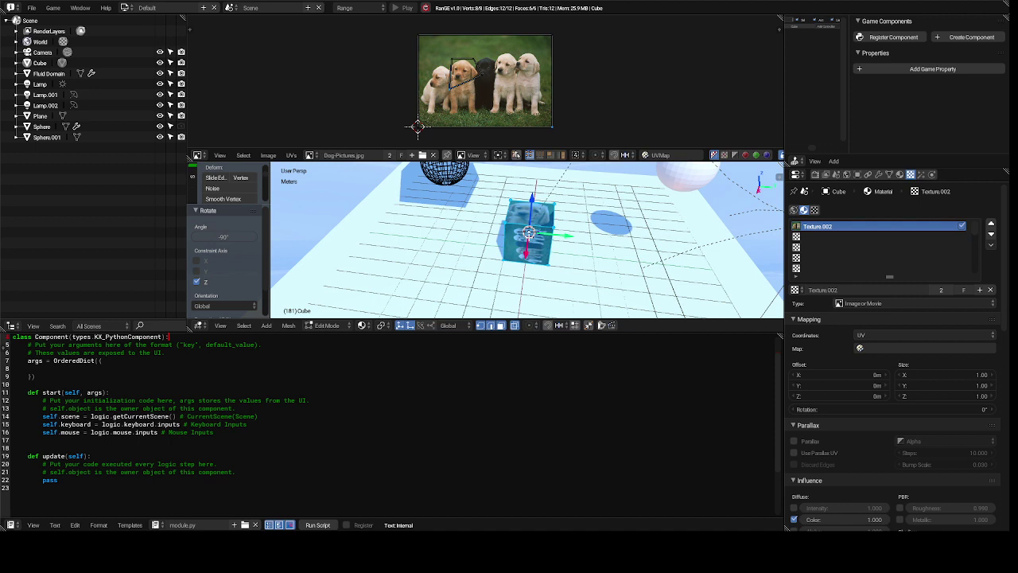
{"action": "middle_click_drag", "start_coordinate": [529, 234], "coordinate": [530, 237]}
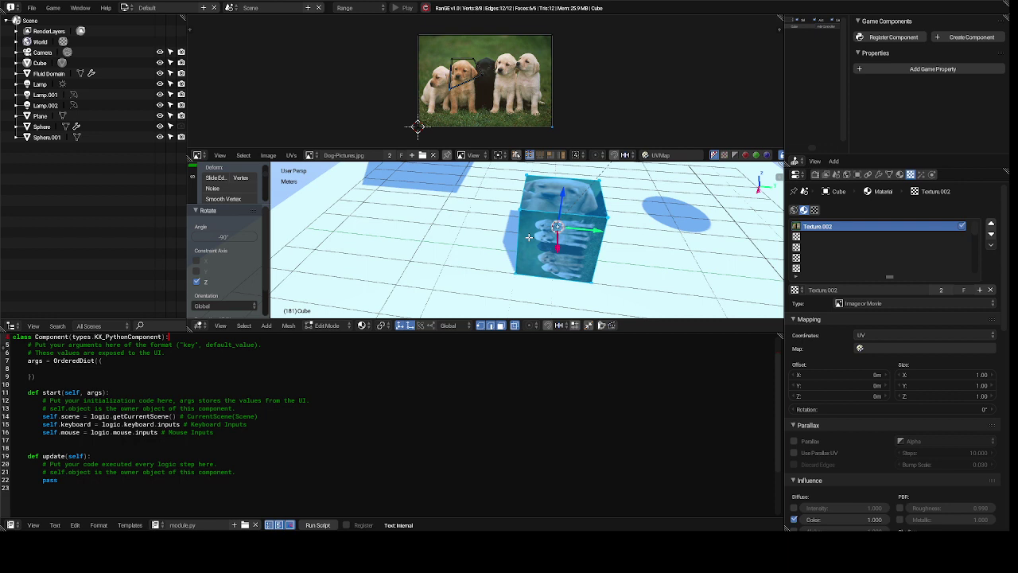
{"action": "middle_click_drag", "start_coordinate": [529, 237], "coordinate": [529, 237]}
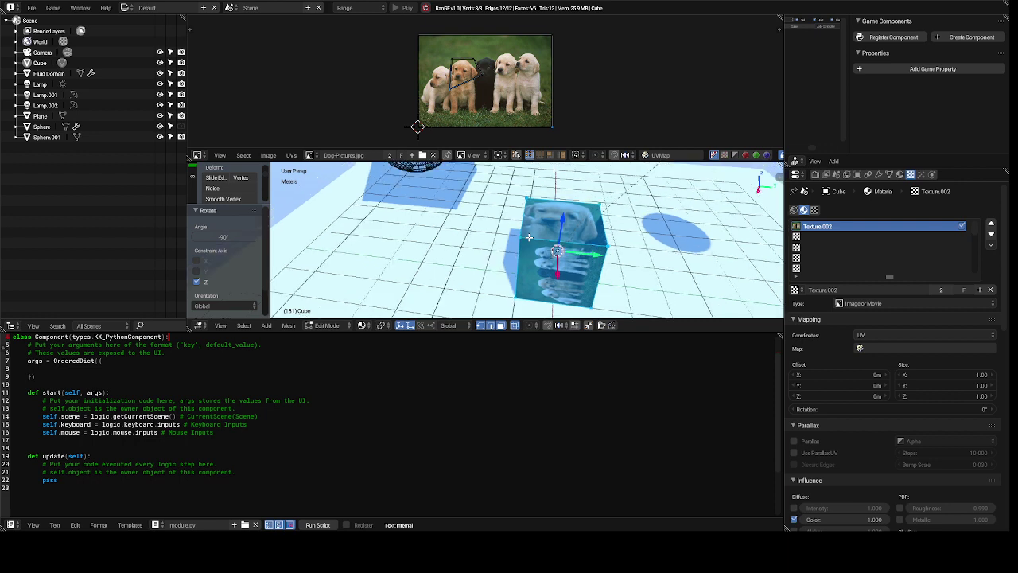
{"action": "scroll", "coordinate": [529, 237], "scroll_direction": "up", "scroll_amount": 4}
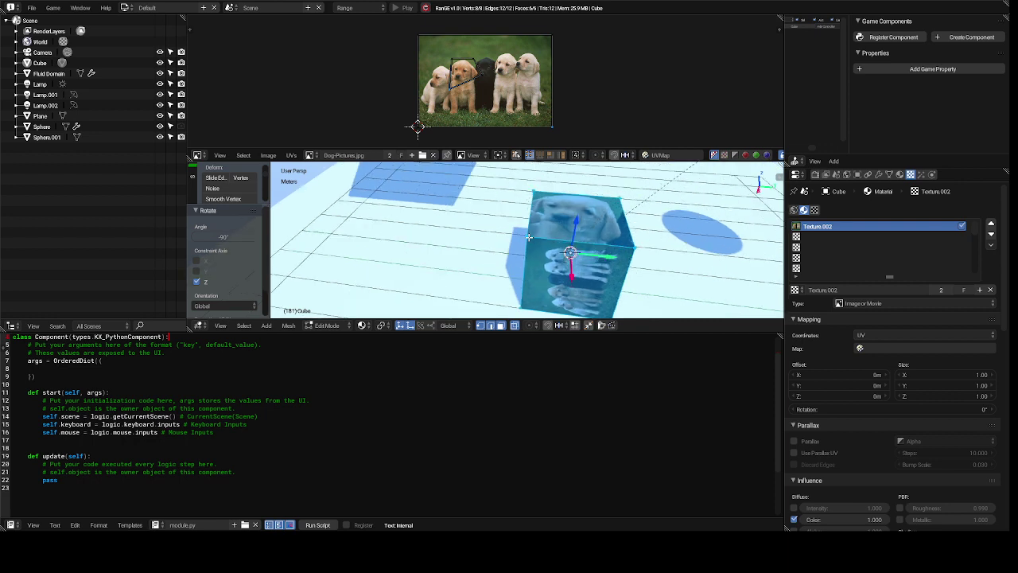
{"action": "scroll", "coordinate": [529, 238], "scroll_direction": "up", "scroll_amount": 1}
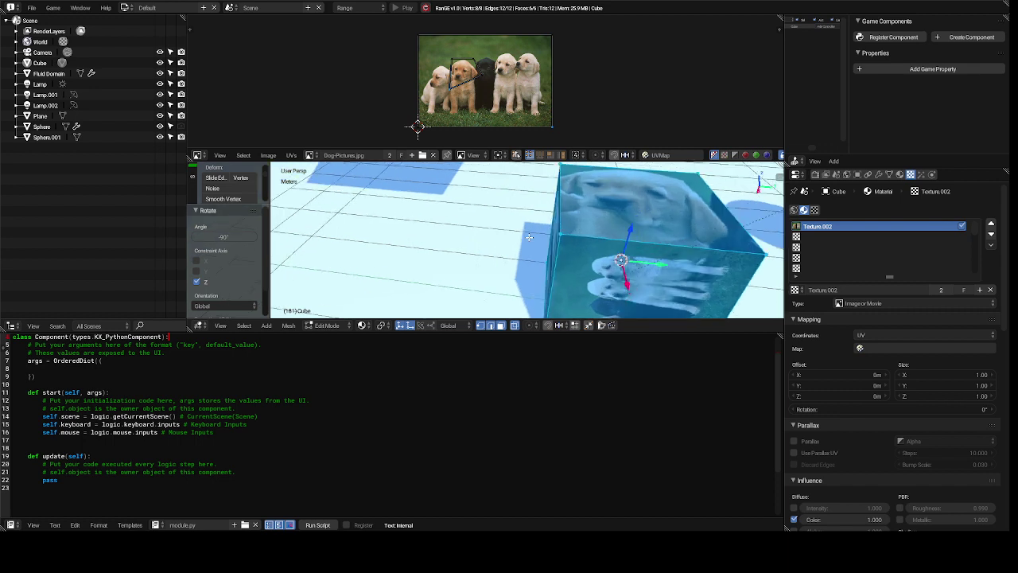
{"action": "middle_click_drag", "start_coordinate": [529, 237], "coordinate": [529, 237], "text": "shift"}
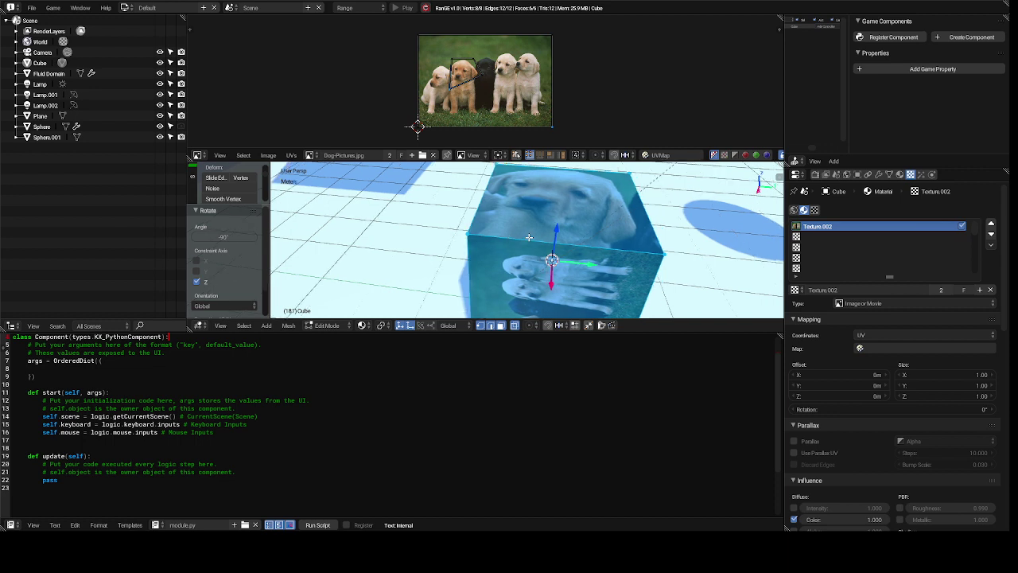